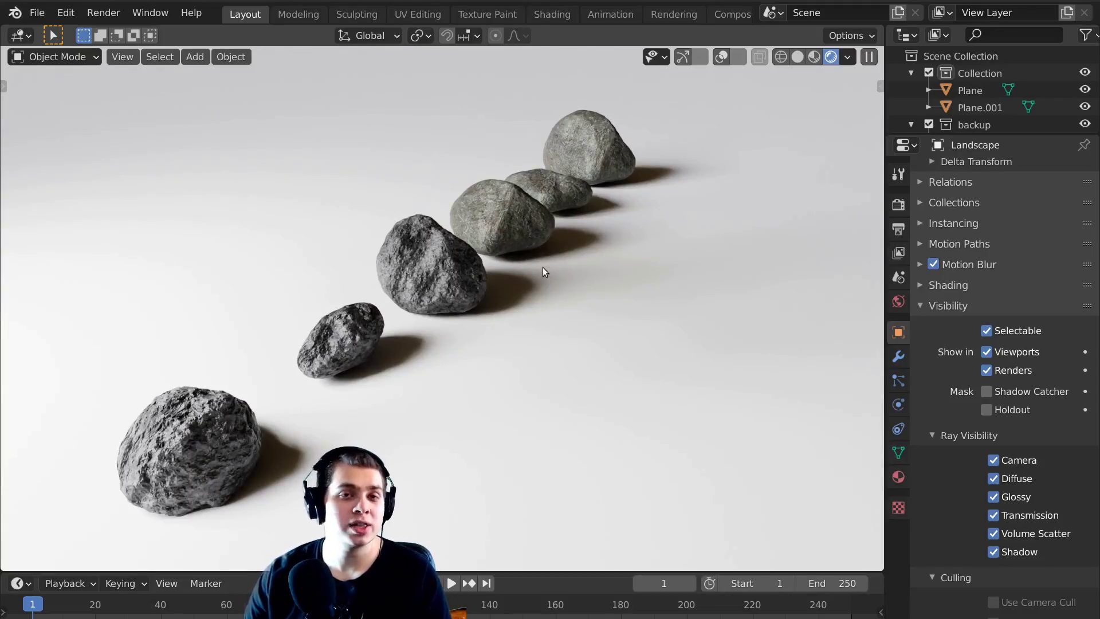
middle_click_drag(542, 267, 650, 250)
middle_click_drag(561, 308, 514, 308, "shift")
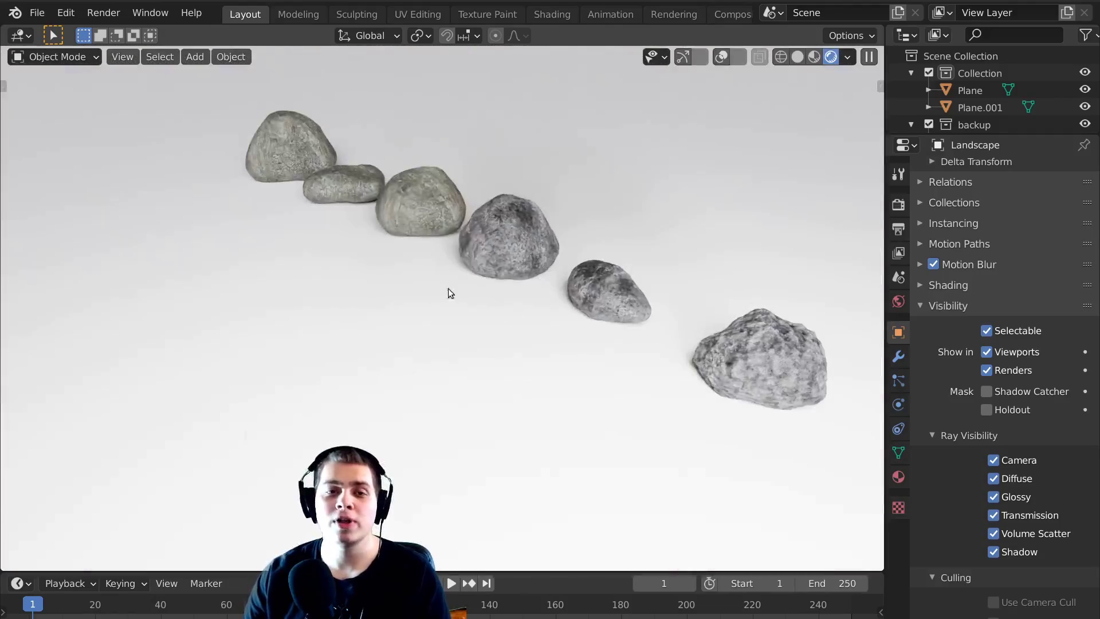
key("KP_0")
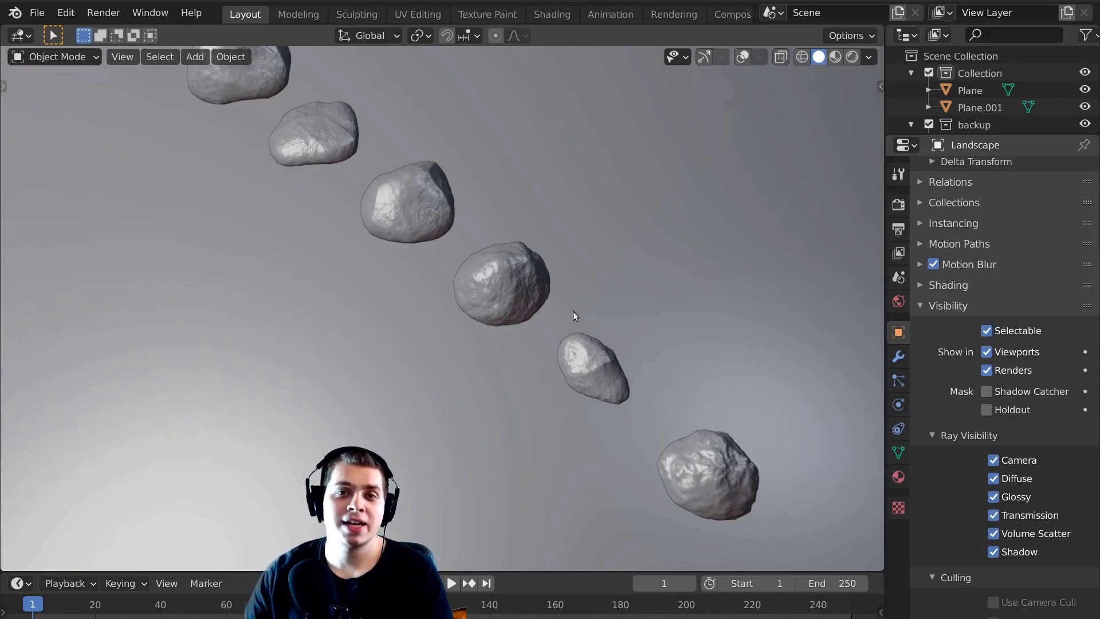
middle_click_drag(606, 317, 661, 297, "shift")
middle_click_drag(617, 256, 578, 275)
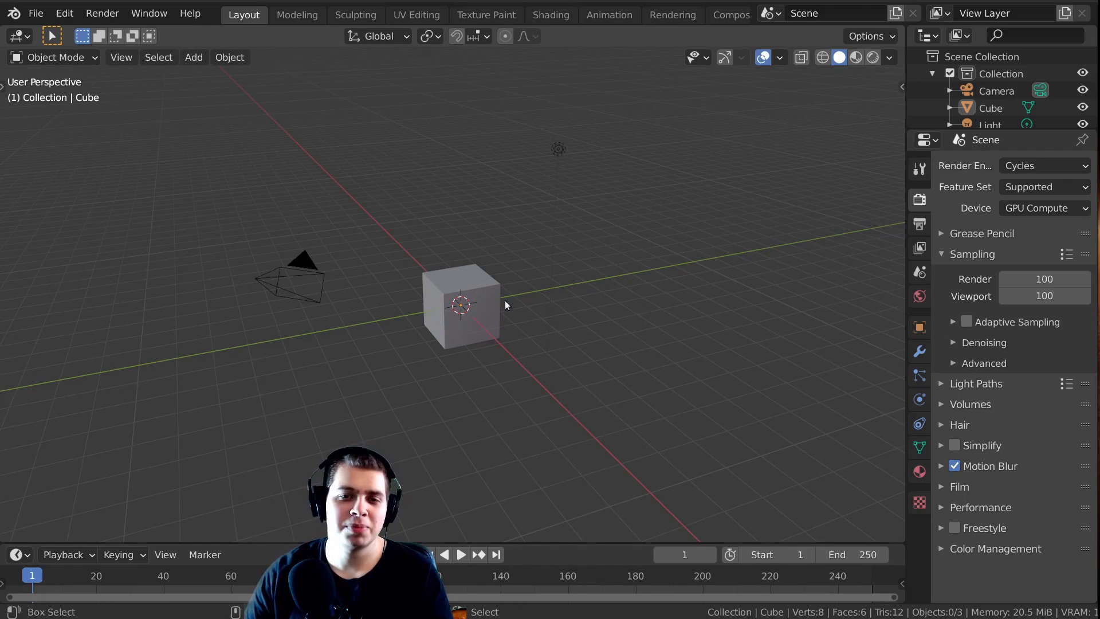
Step: Delete all default objects, the camera, cube and light, from the scene
scroll(497, 261, "up", 3)
key("a")
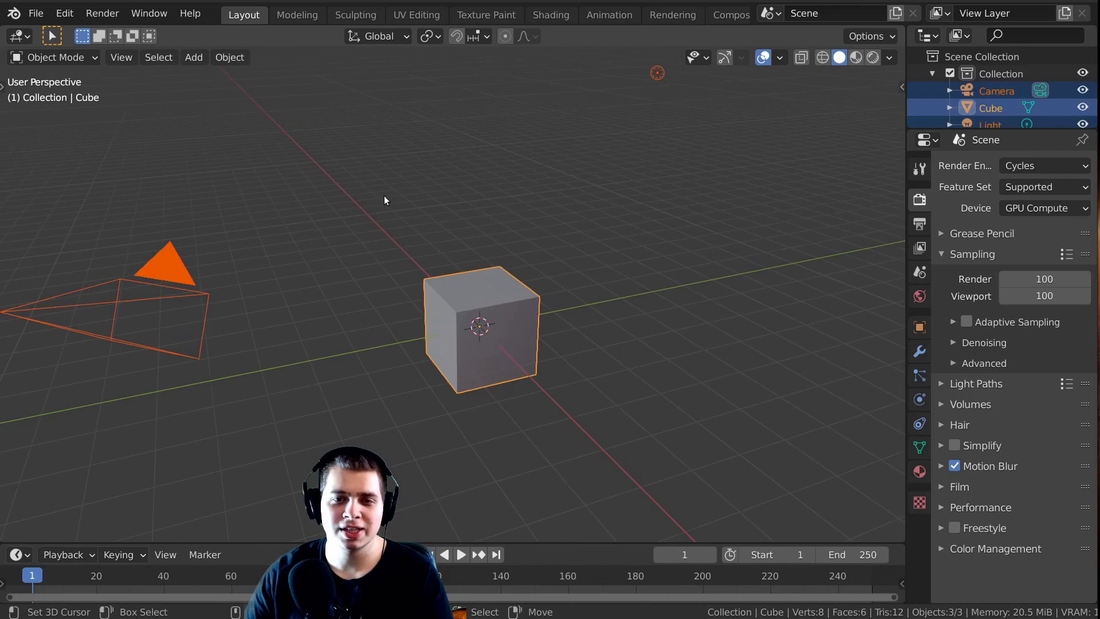
key("x")
left_click(367, 191)
middle_click_drag(462, 185, 486, 214)
middle_click_drag(424, 252, 409, 240)
middle_click_drag(95, 73, 22, 27)
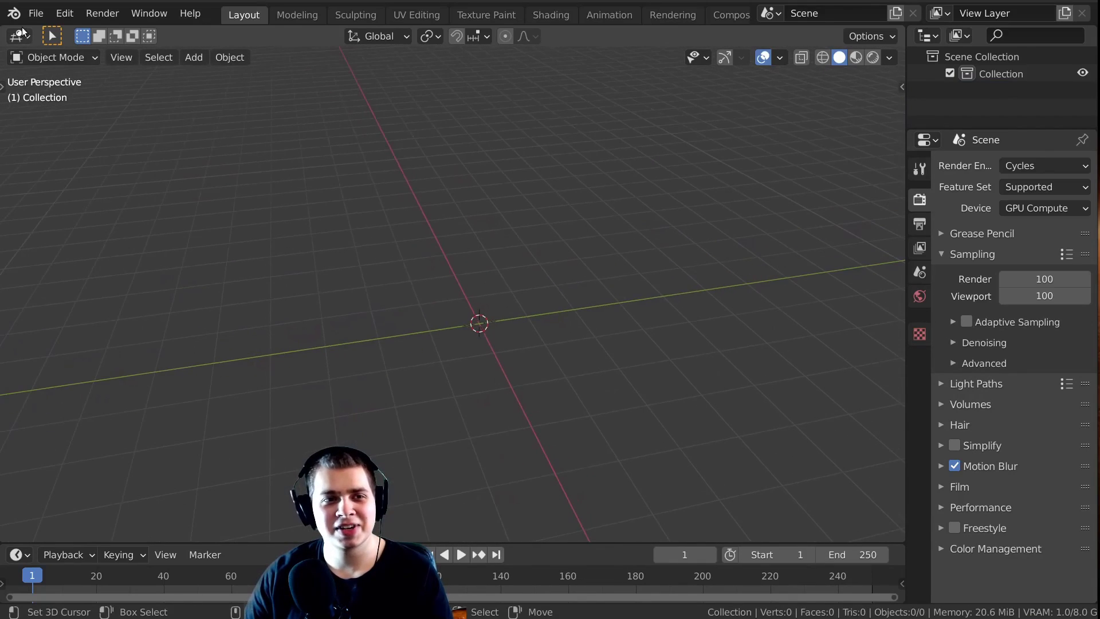
Step: Search the add-on preferences for "extra" and make sure Add Mesh: Extra Objects is enabled
left_click(61, 14)
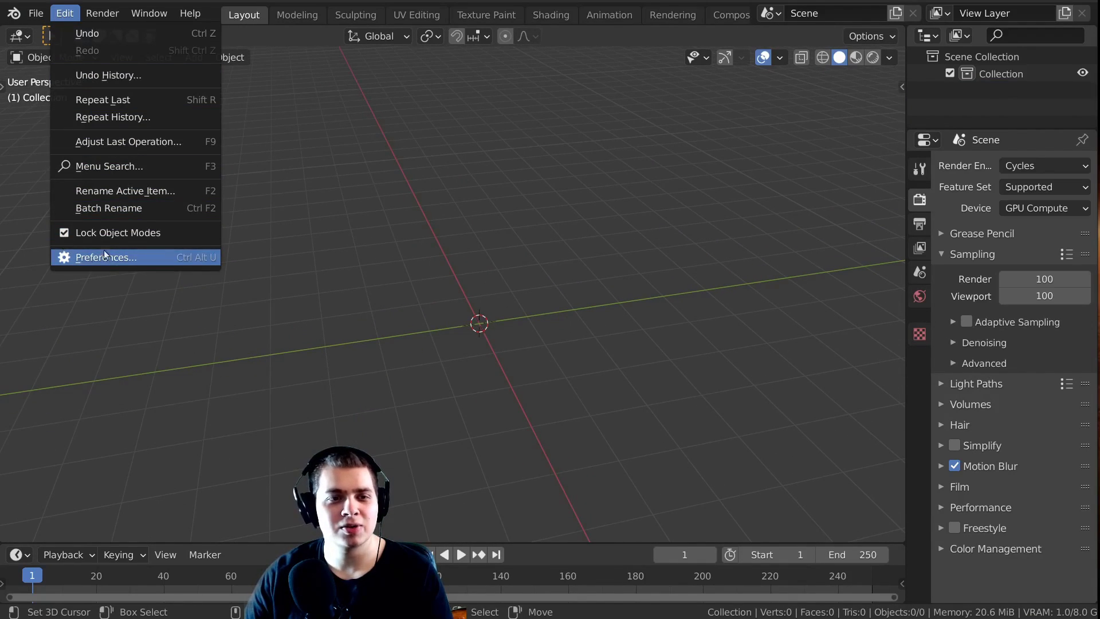
left_click(90, 258)
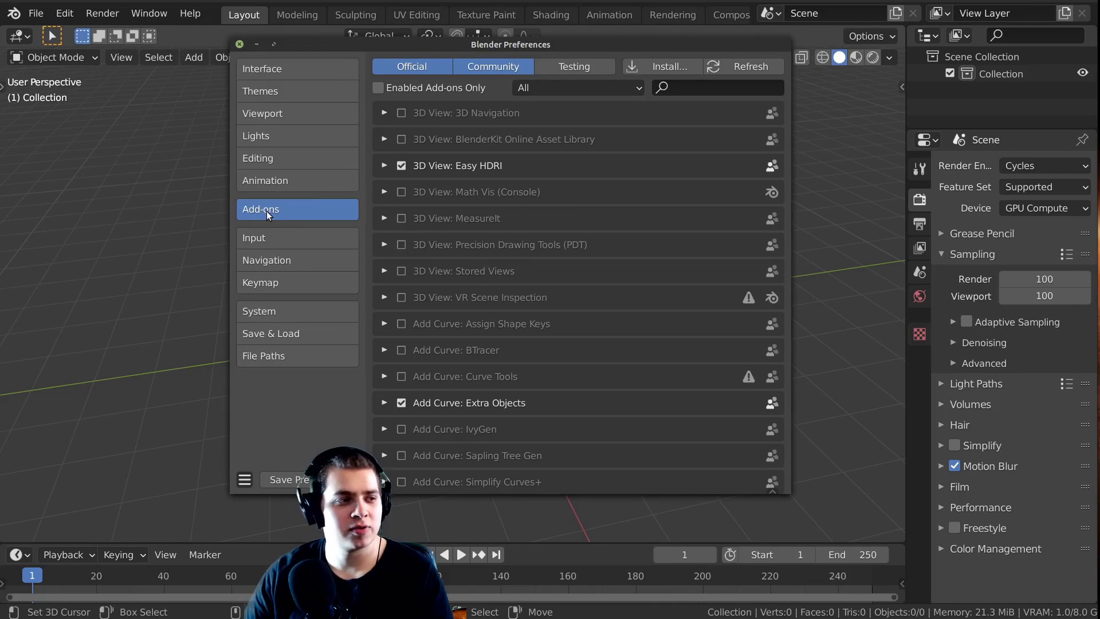
left_click(678, 85)
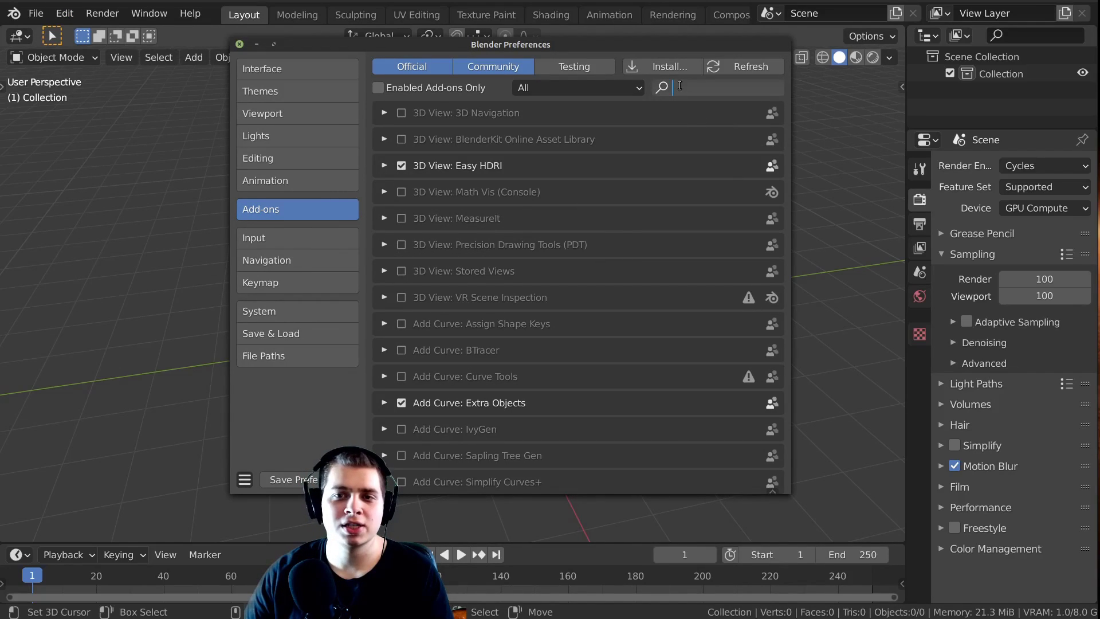
type("extra")
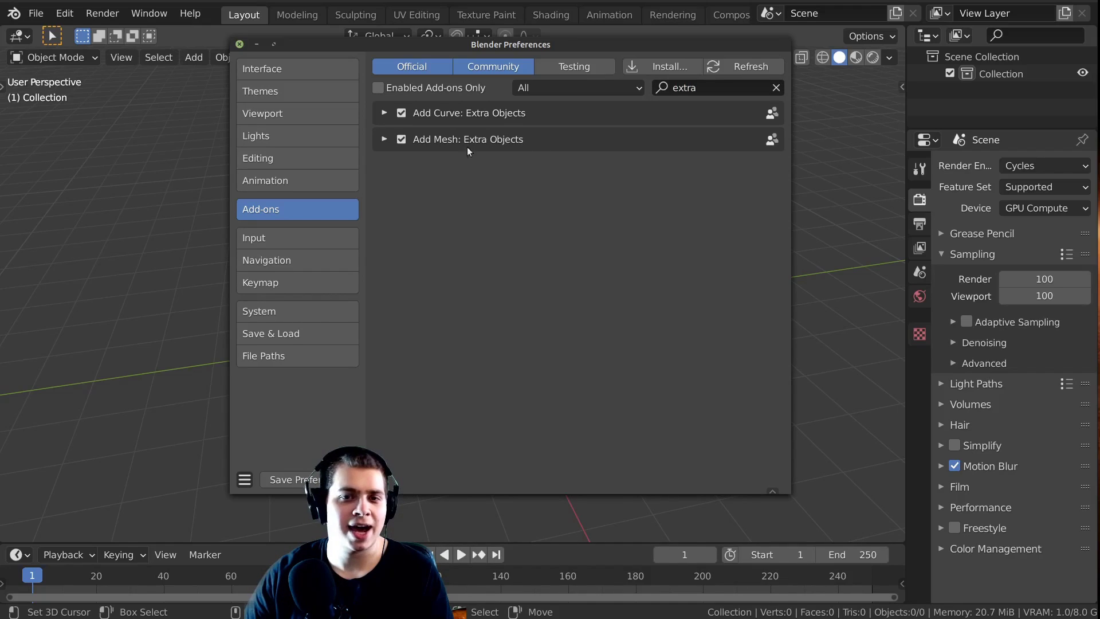
left_click(385, 139)
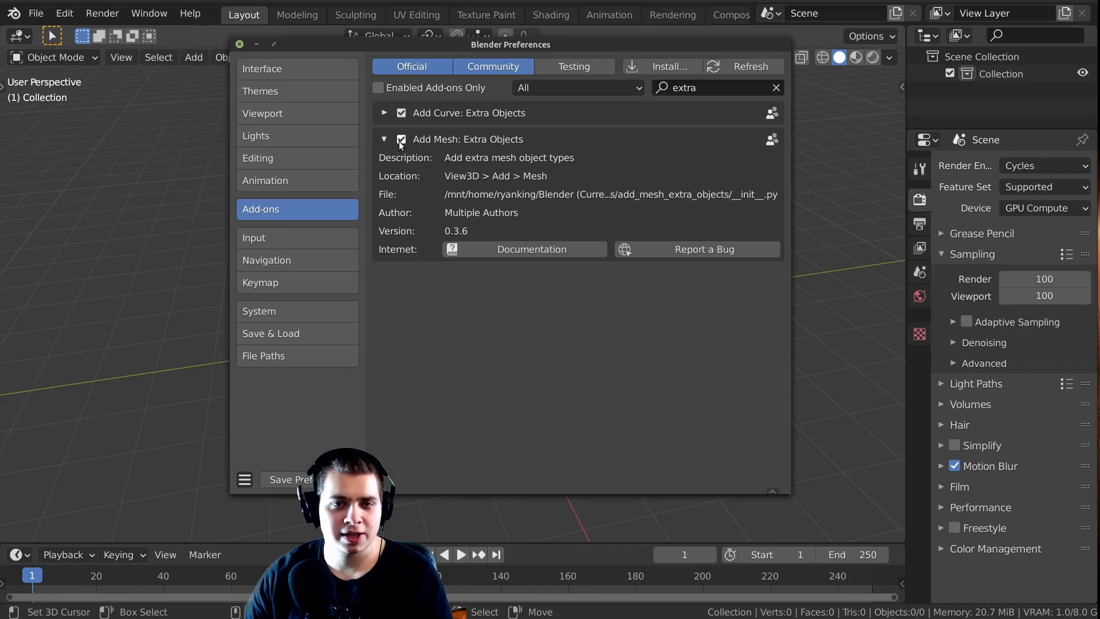
left_click(400, 141)
left_click(400, 141)
left_click(384, 141)
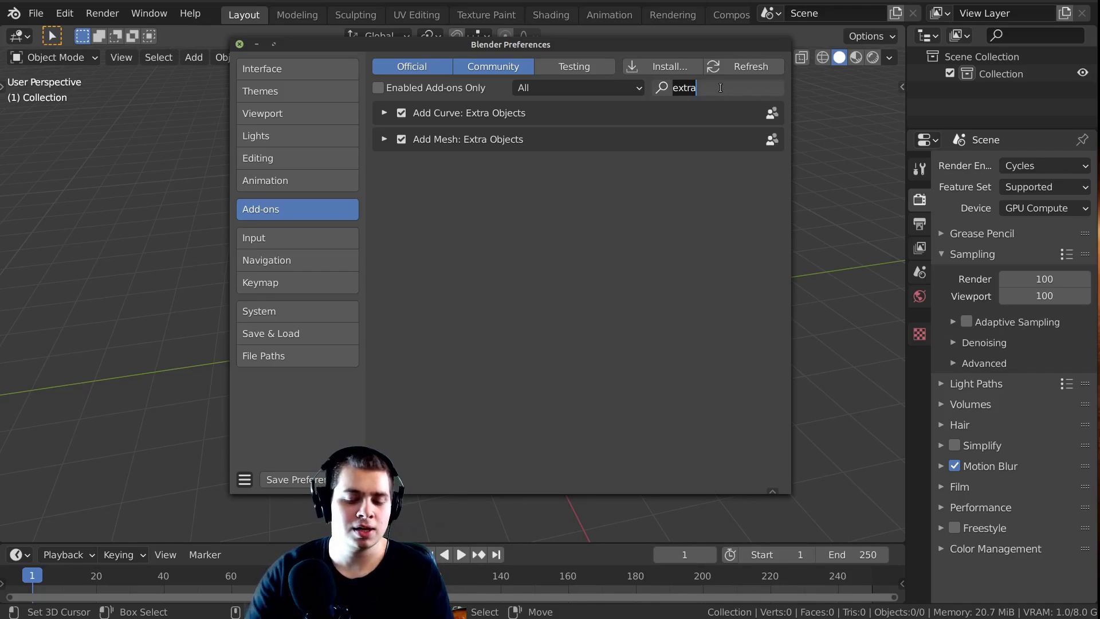
Step: Search the add-ons for "land" and "node" to check A.N.T.Landscape and Node Wrangler, and close the preferences
type("land")
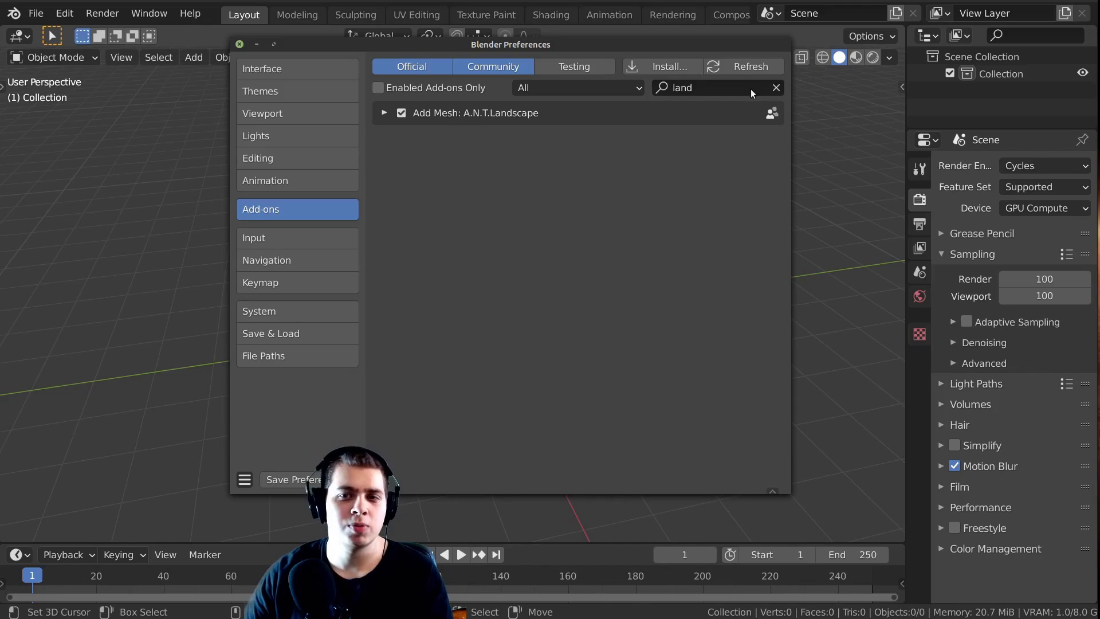
key("BackSpace")
key("BackSpace")
key("BackSpace")
key("BackSpace")
type("node")
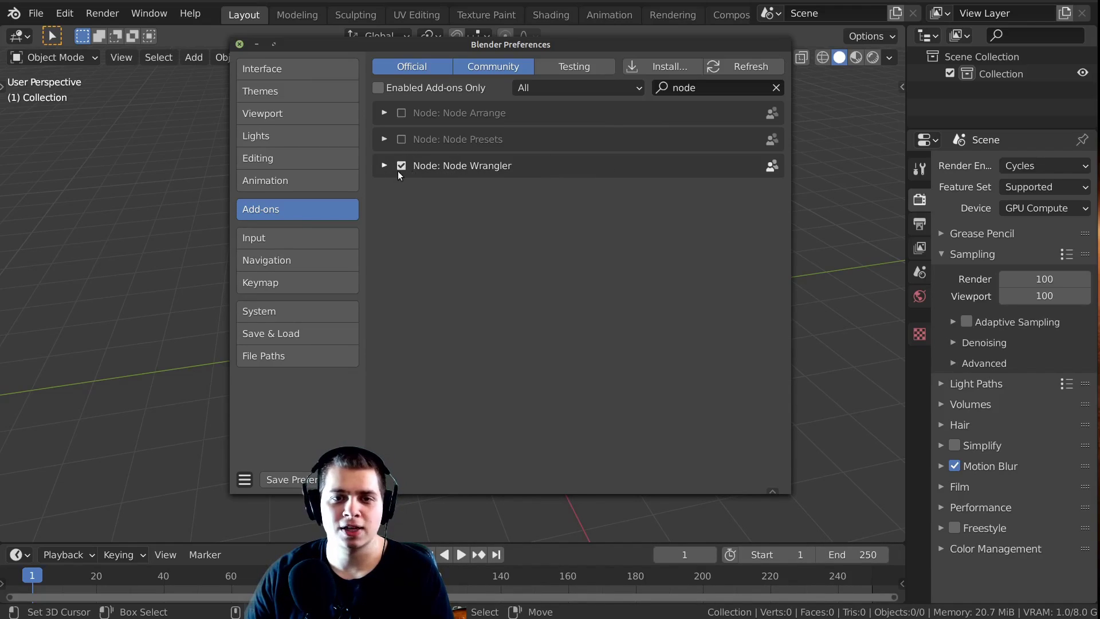
left_click(239, 46)
Step: Add a Rock Generator mesh at the centre of the empty scene
middle_click_drag(557, 196, 569, 165, "shift")
key("shift+a")
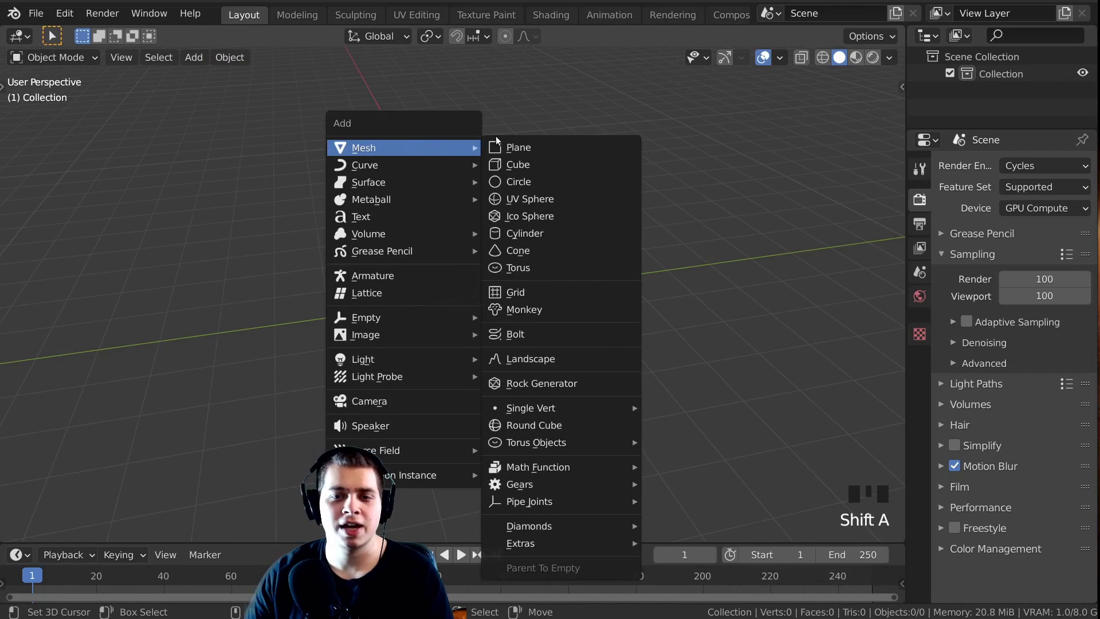
key("shift+a")
mouse_move(372, 102)
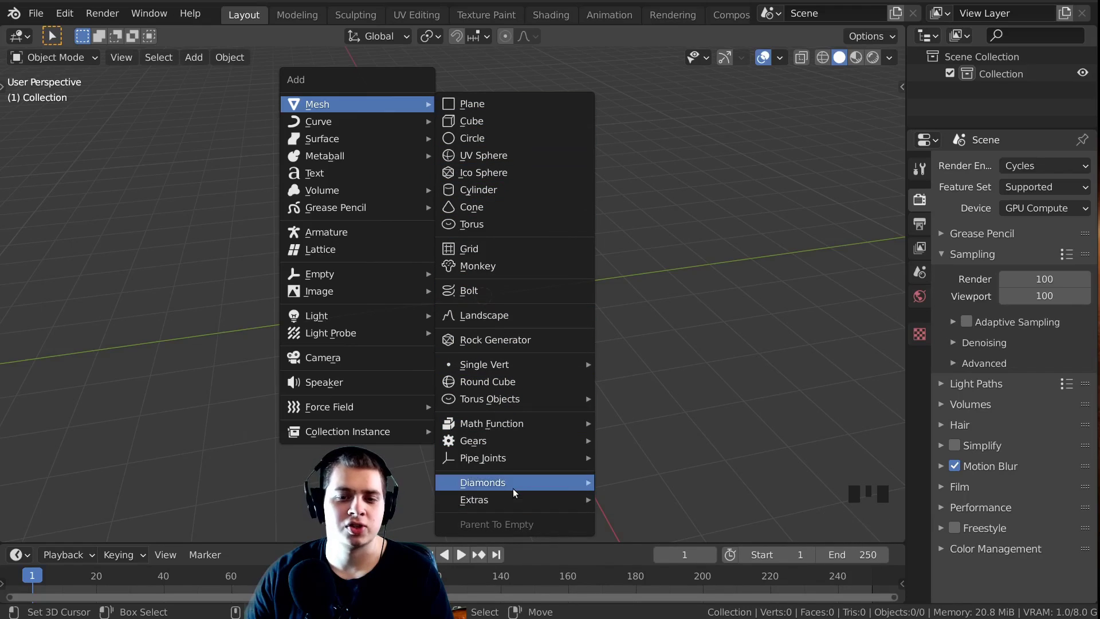
mouse_move(513, 510)
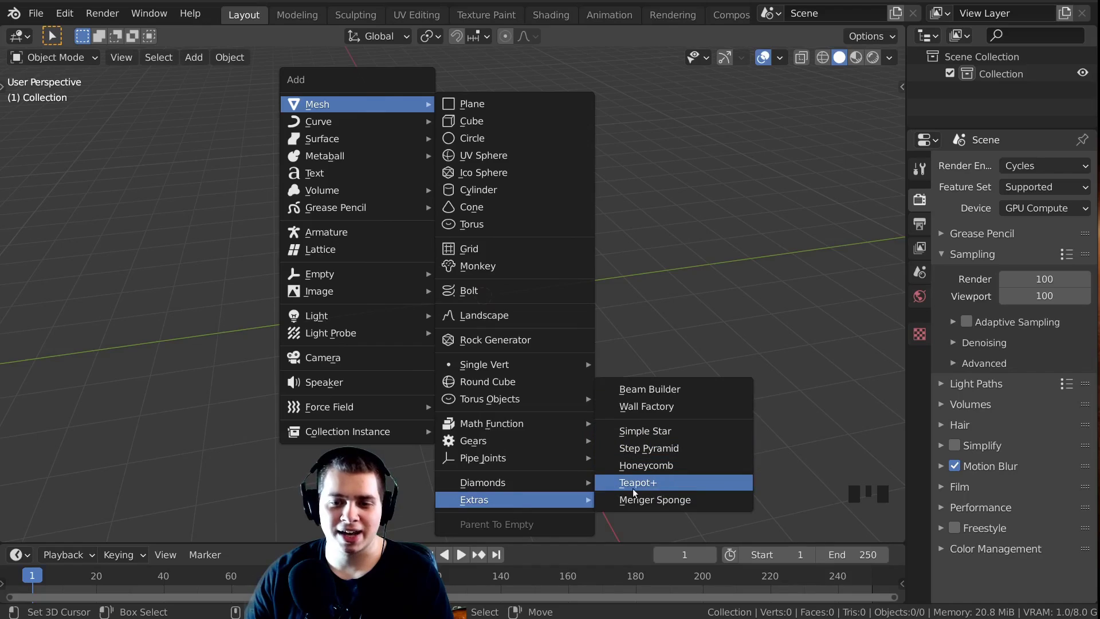
mouse_move(494, 483)
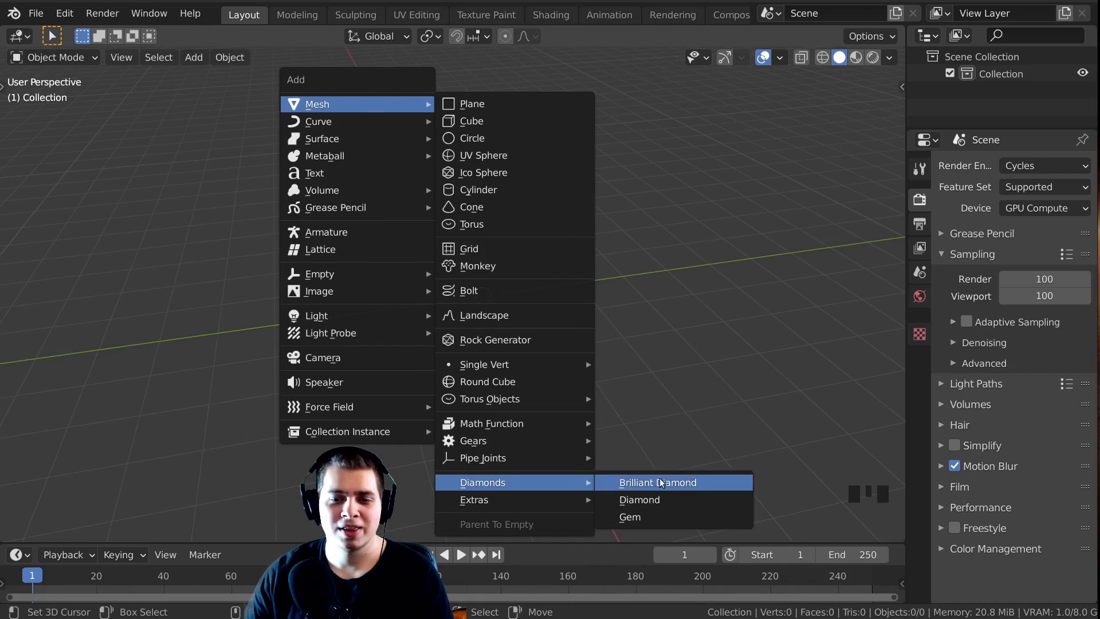
mouse_move(507, 457)
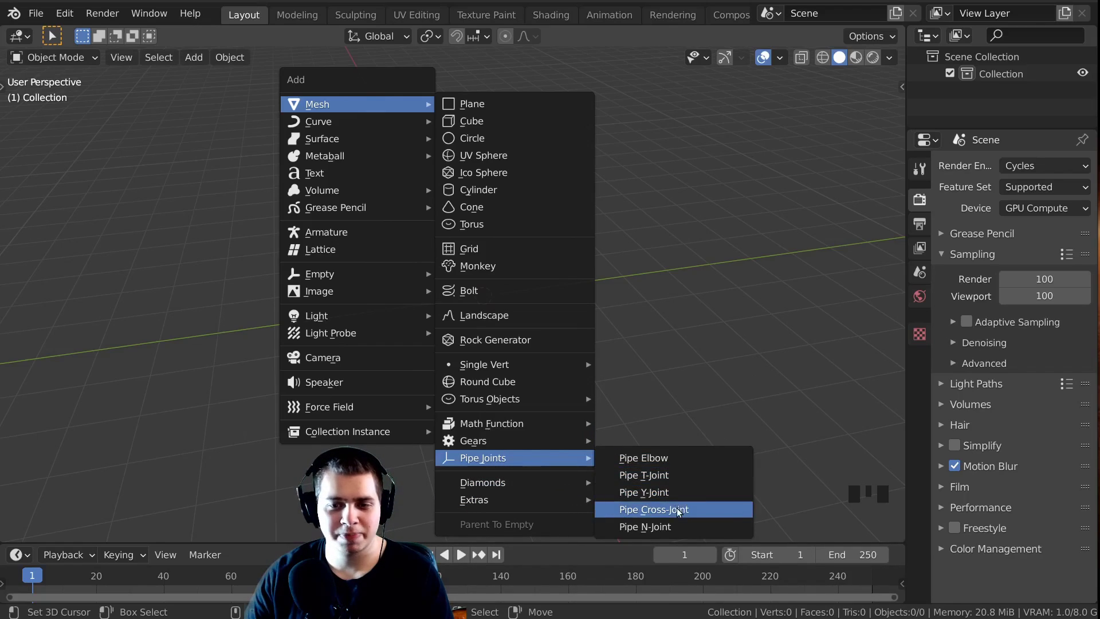
mouse_move(555, 441)
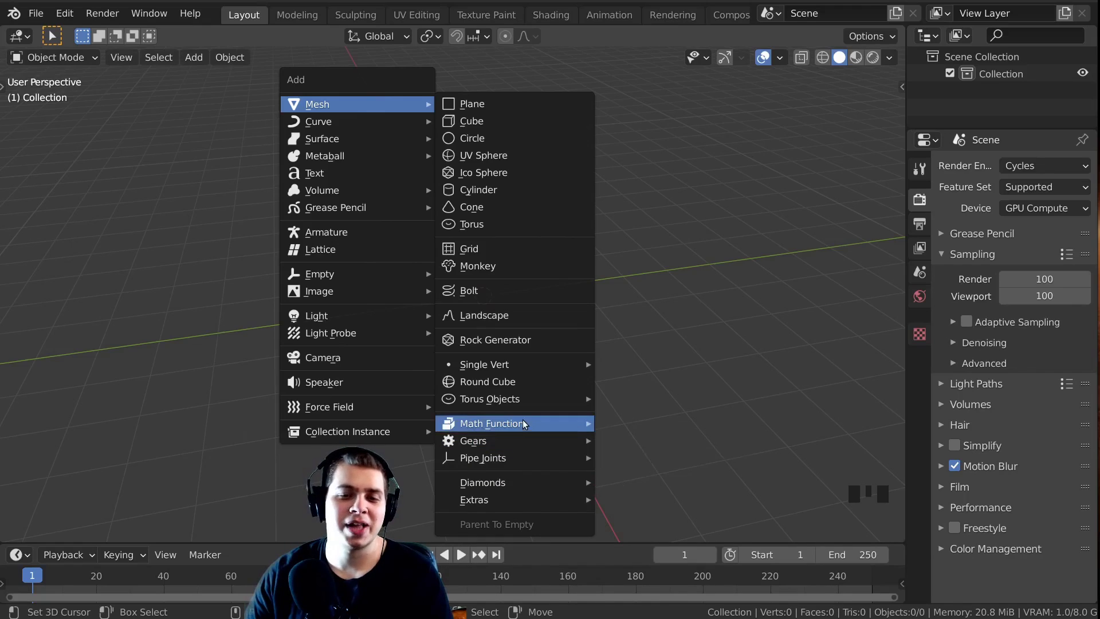
mouse_move(508, 402)
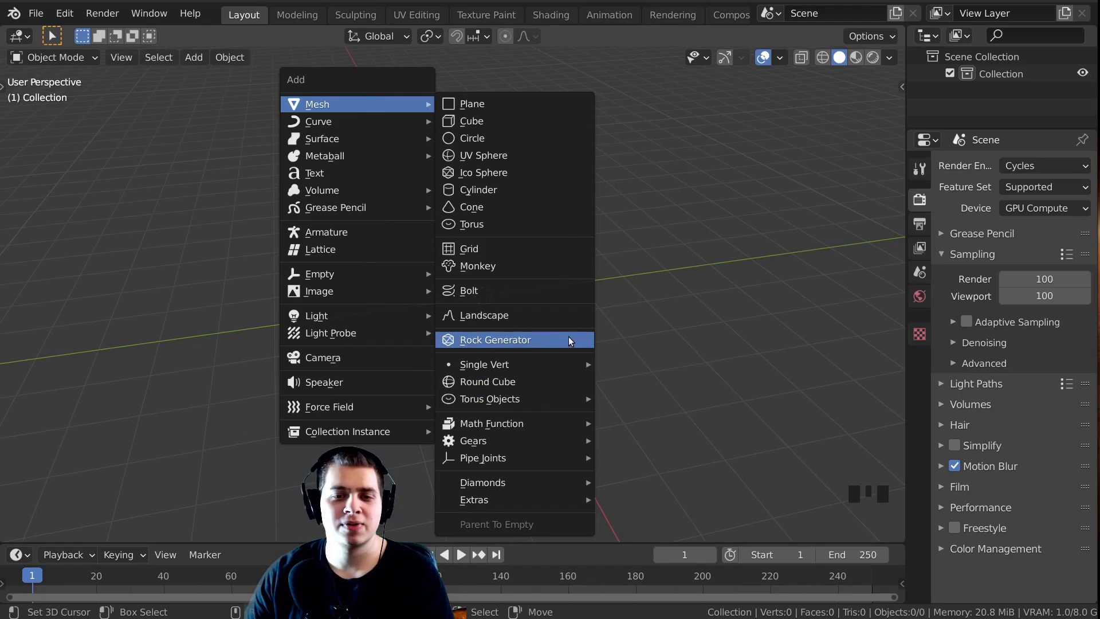
left_click(503, 341)
scroll(535, 364, "up", 6)
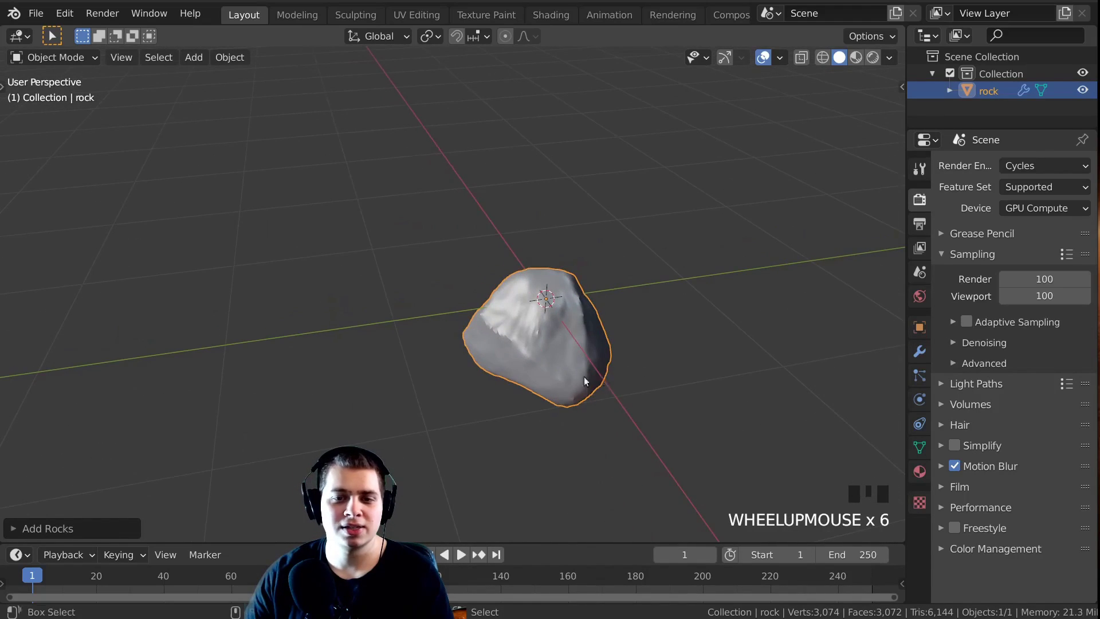
middle_click_drag(583, 376, 554, 305)
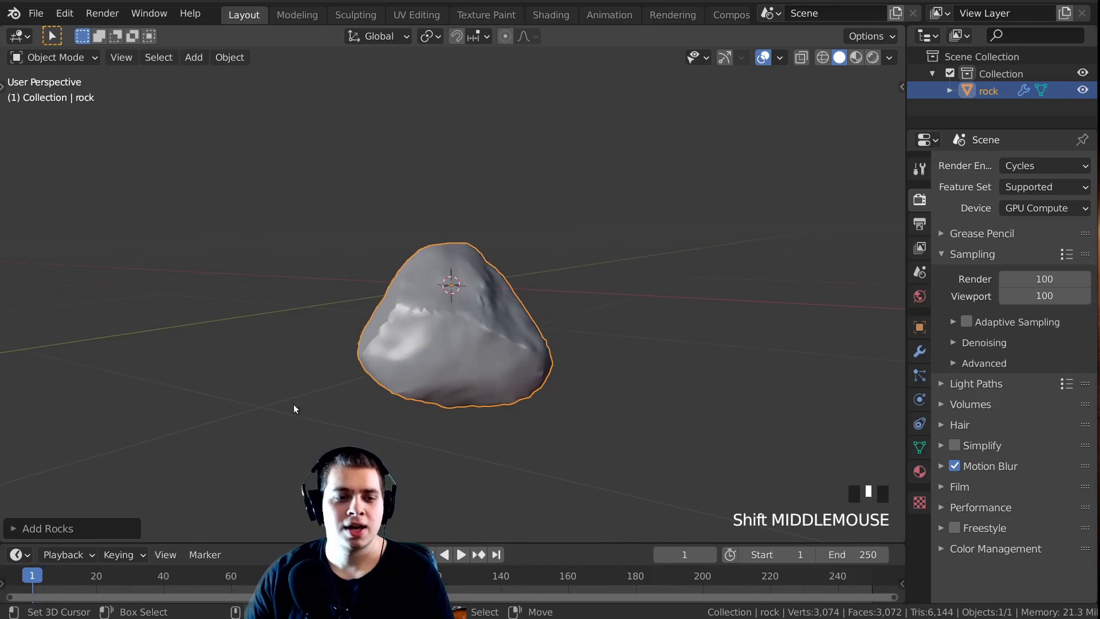
Step: Expand the Add Rocks settings and look through the rock's parameters down to the seed and preset options
left_click(13, 528)
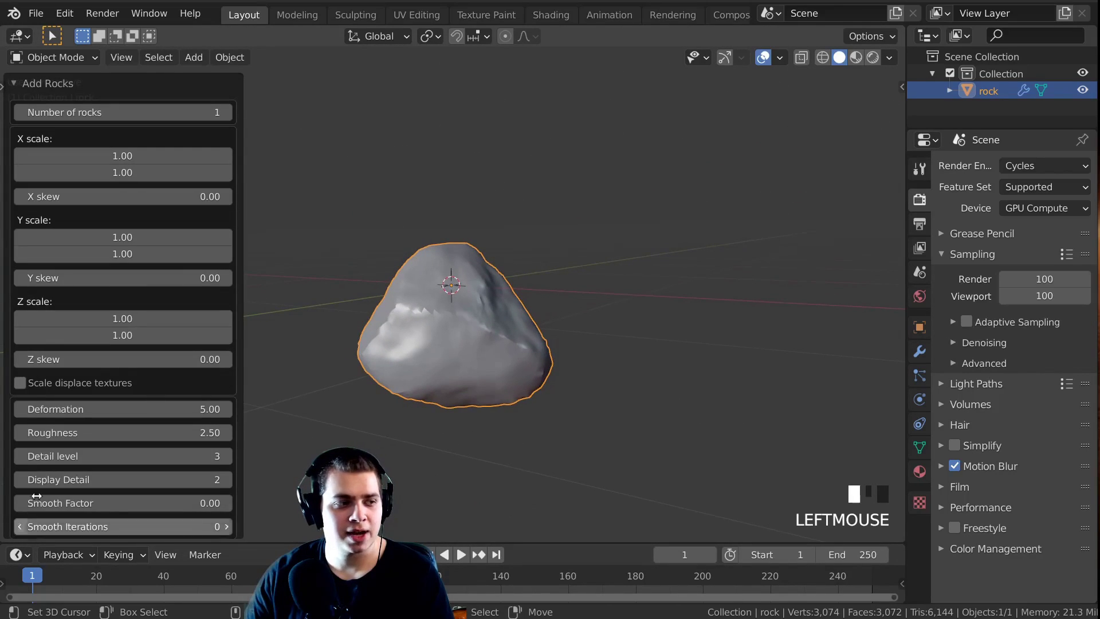
scroll(98, 297, "up", 7)
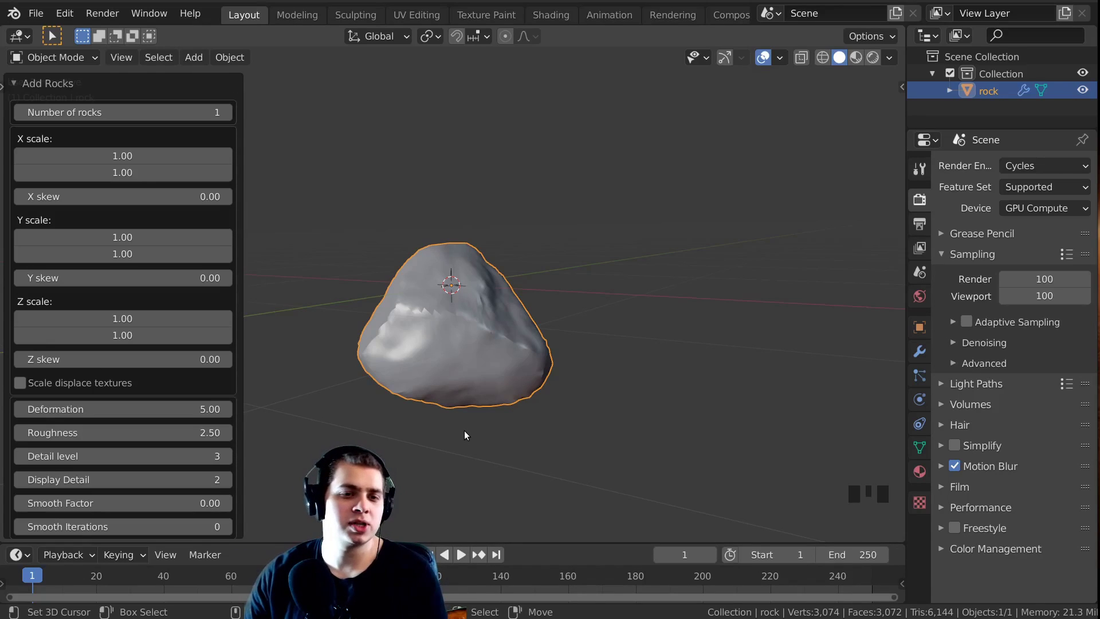
scroll(98, 373, "down", 4)
scroll(99, 373, "up", 7)
scroll(535, 187, "up", 2)
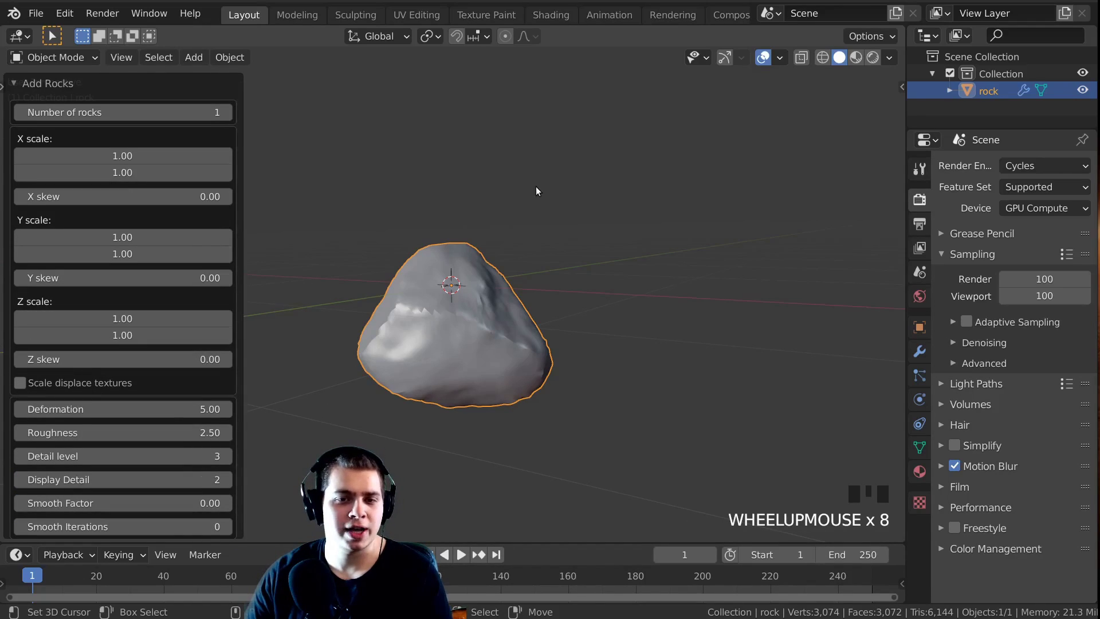
middle_click_drag(570, 314, 366, 374)
scroll(161, 257, "down", 6)
scroll(126, 172, "up", 6)
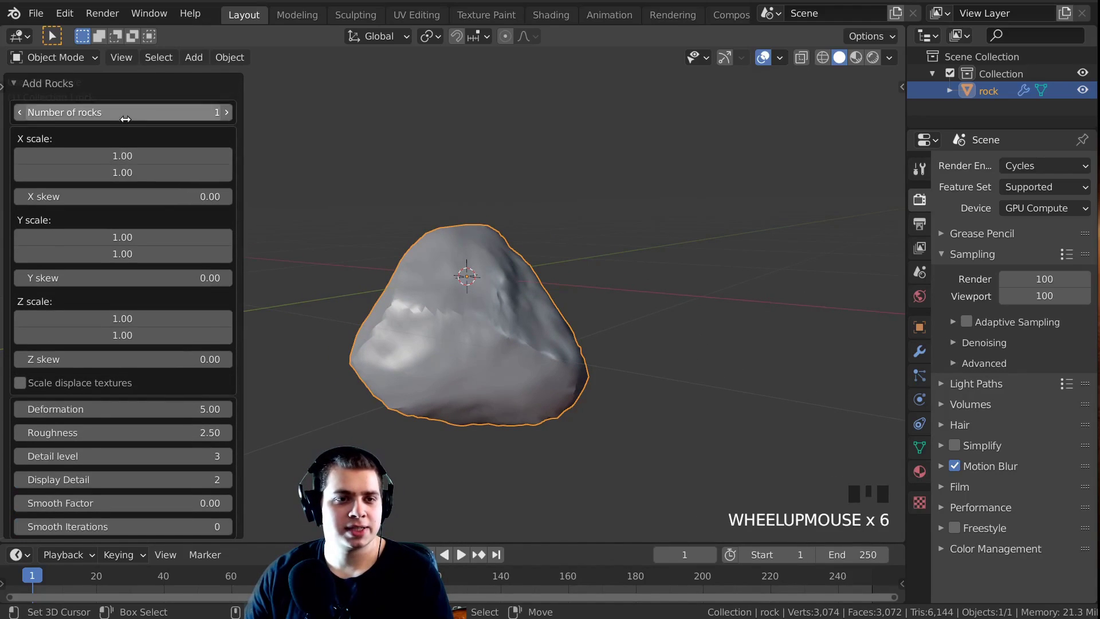
scroll(92, 283, "down", 6)
scroll(32, 497, "down", 6)
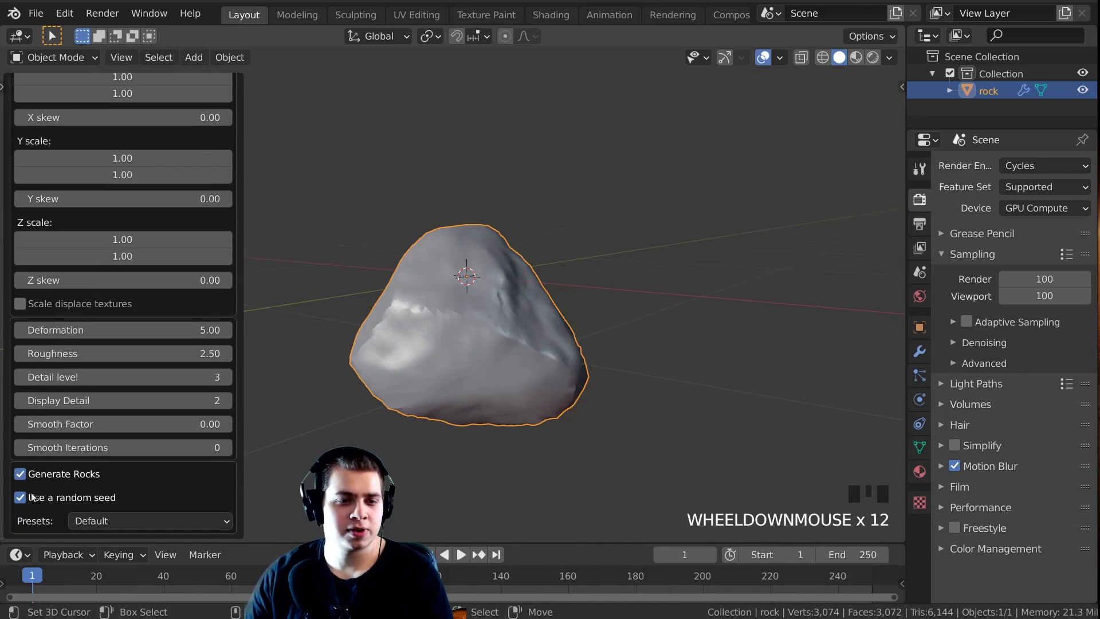
Step: Try the River Rock and Asteroid presets on the generated rock and inspect each shape
left_click(84, 518)
left_click(91, 518)
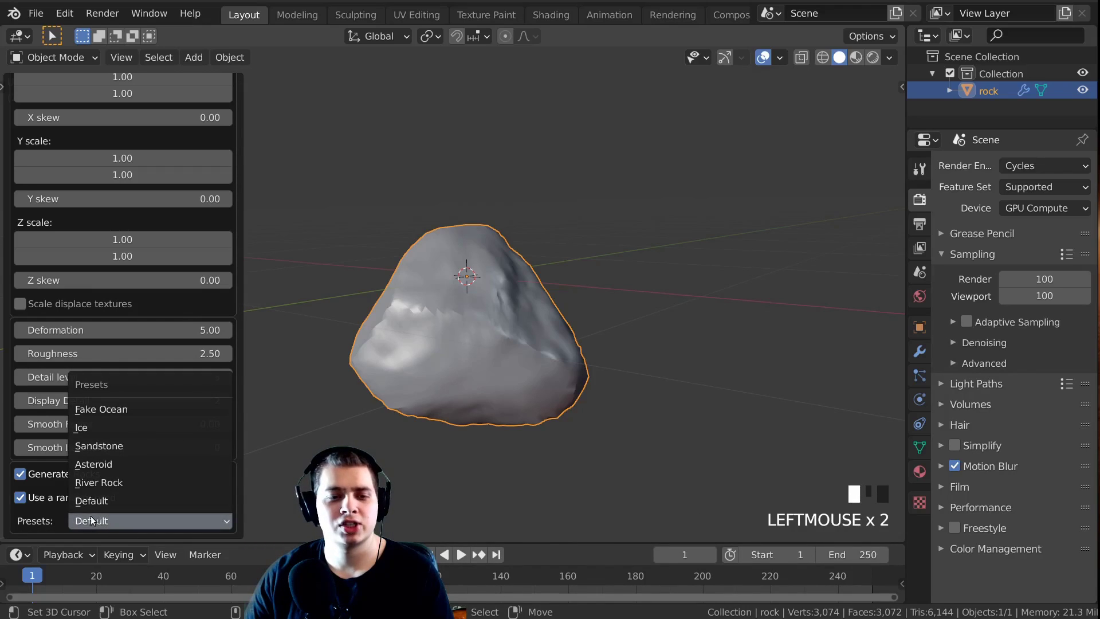
left_click(99, 482)
middle_click_drag(378, 401, 423, 395)
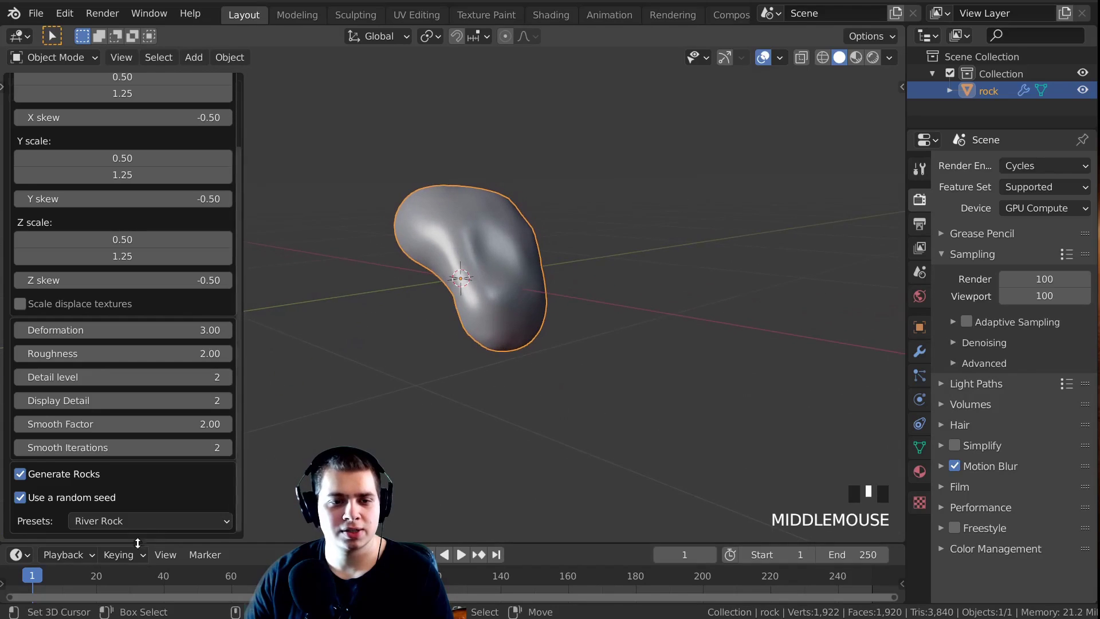
left_click(92, 526)
left_click(126, 467)
middle_click_drag(516, 311, 708, 309)
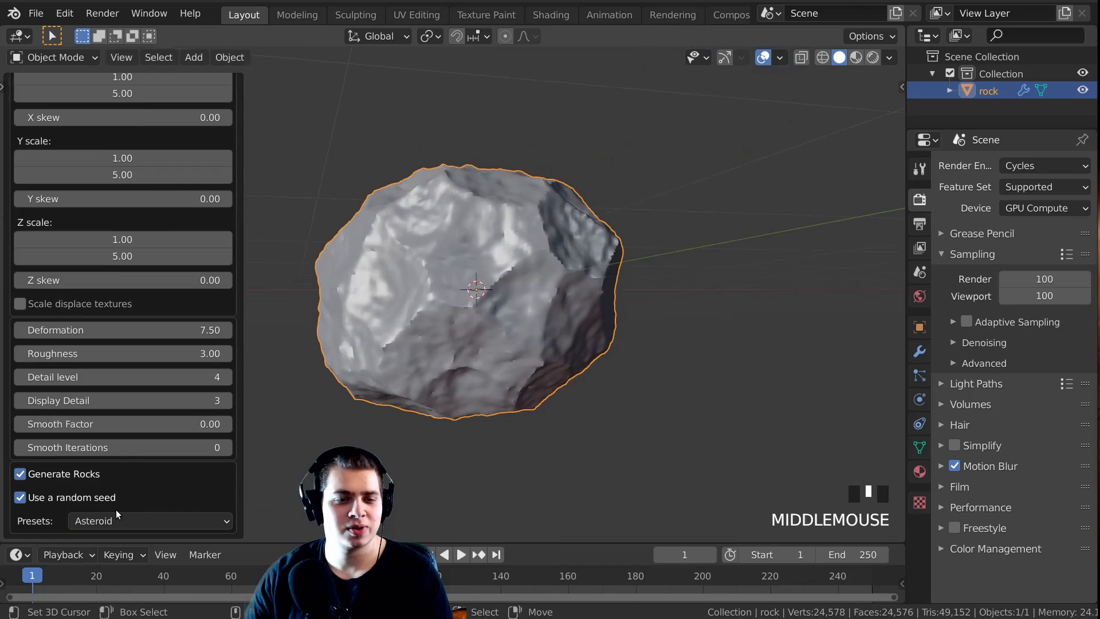
Step: Try the Sandstone and Fake Ocean presets on the generated rock and inspect the shapes
left_click(115, 519)
left_click(124, 442)
scroll(524, 318, "down", 2)
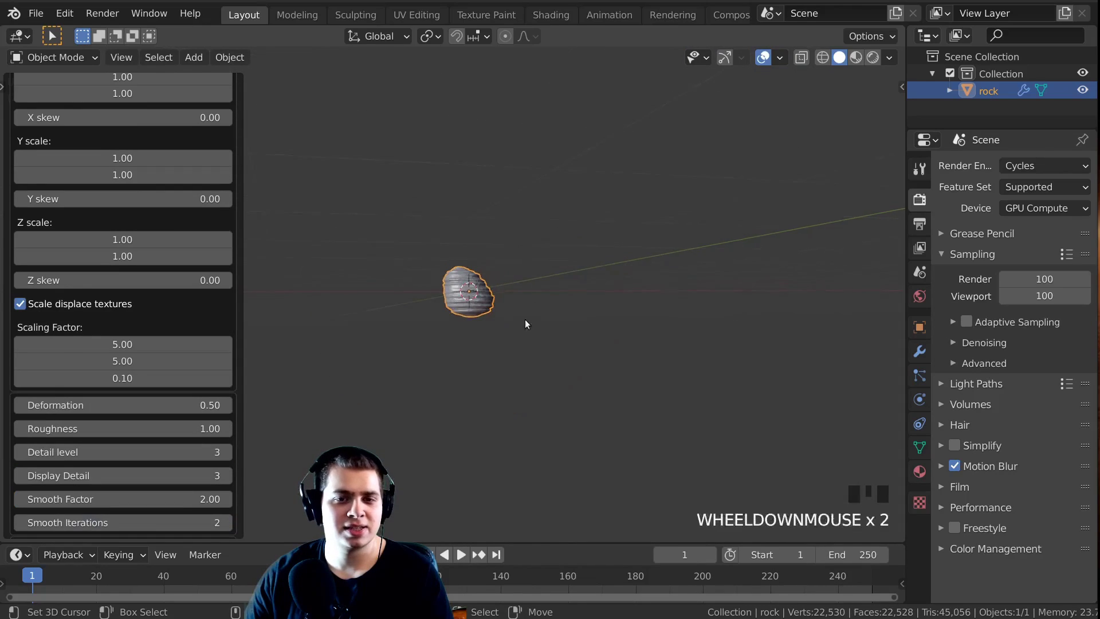
scroll(525, 325, "up", 6)
middle_click_drag(530, 321, 550, 332)
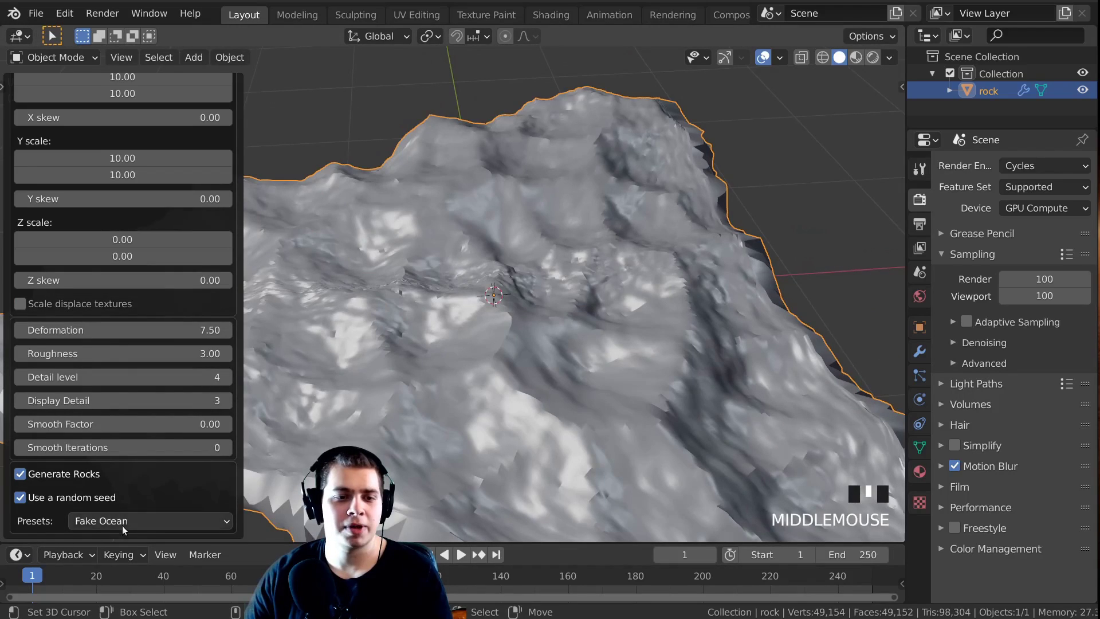
Step: Set the rock's preset to Default and return to the start of the Add Rocks settings
left_click(122, 522)
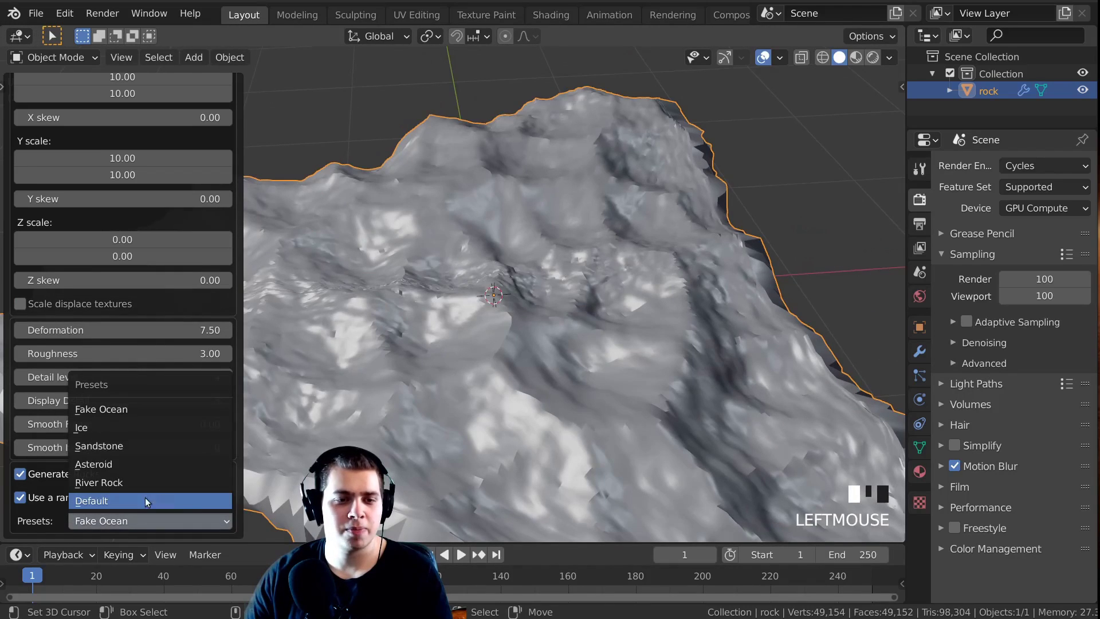
left_click(121, 500)
scroll(498, 395, "up", 5)
middle_click_drag(517, 372, 475, 265)
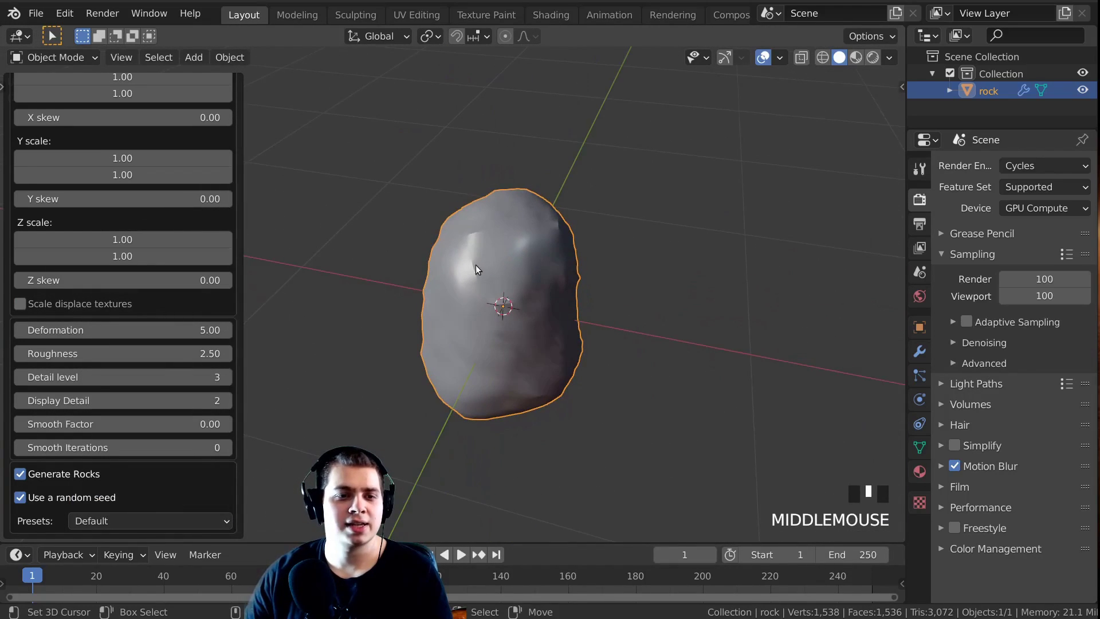
scroll(229, 280, "up", 9)
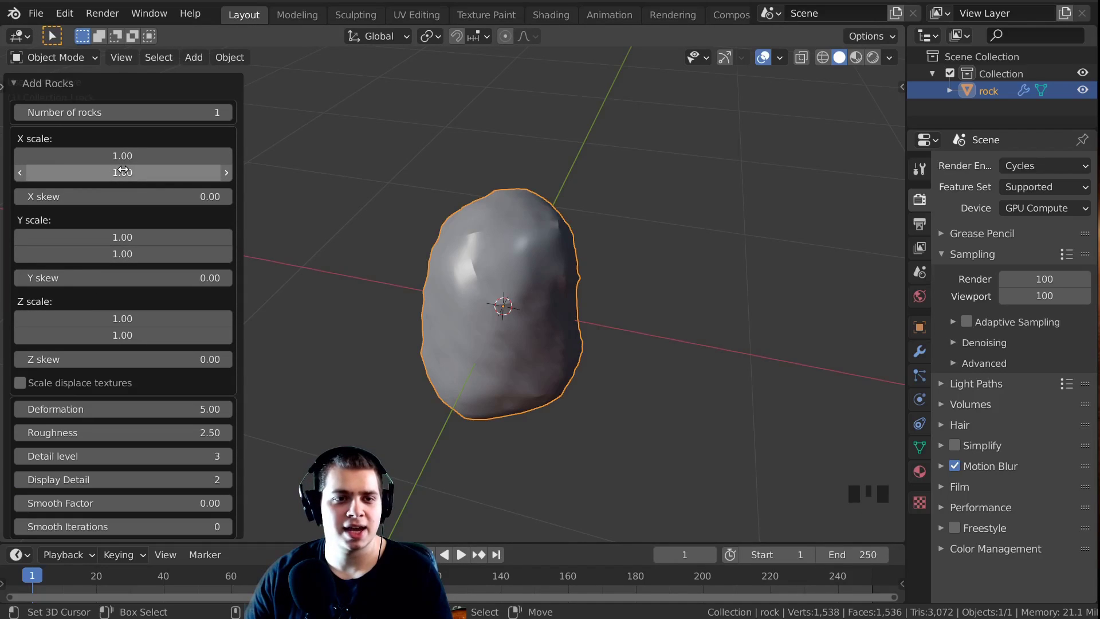
Step: Set the rock's X scale values to 2.37 and 2.41 and inspect the stretched shape
left_click_drag(123, 164, 171, 156)
middle_click_drag(409, 217, 258, 160)
left_click_drag(131, 154, 153, 153)
middle_click_drag(458, 212, 576, 234)
Step: Turn off the random seed so that the rock uses its own user seed
scroll(110, 417, "down", 10)
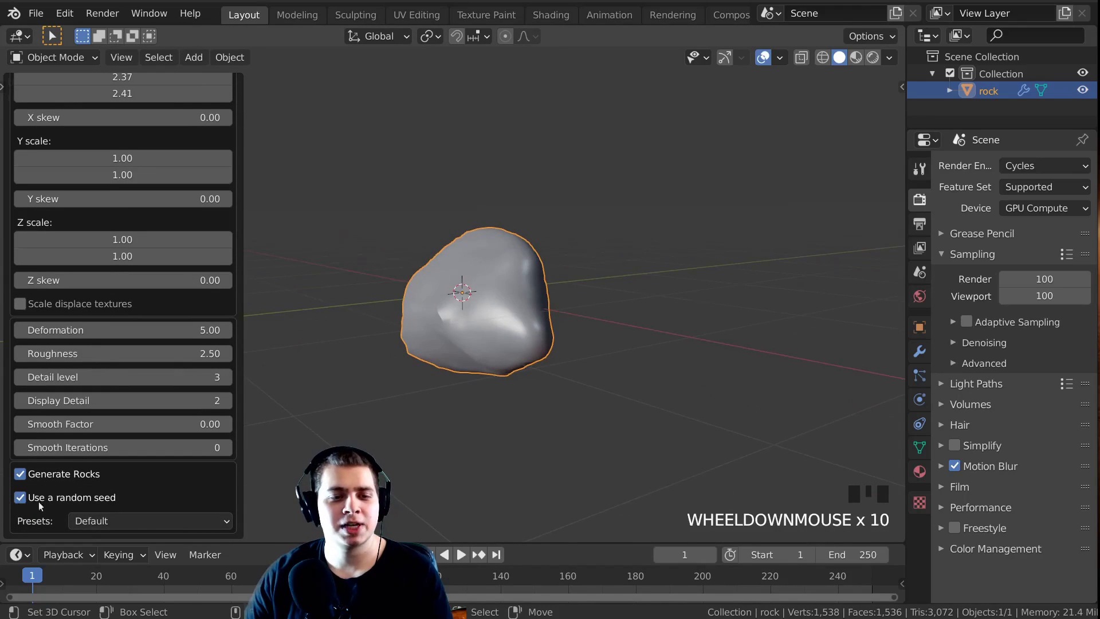
middle_click_drag(504, 378, 480, 343)
scroll(479, 343, "up", 2)
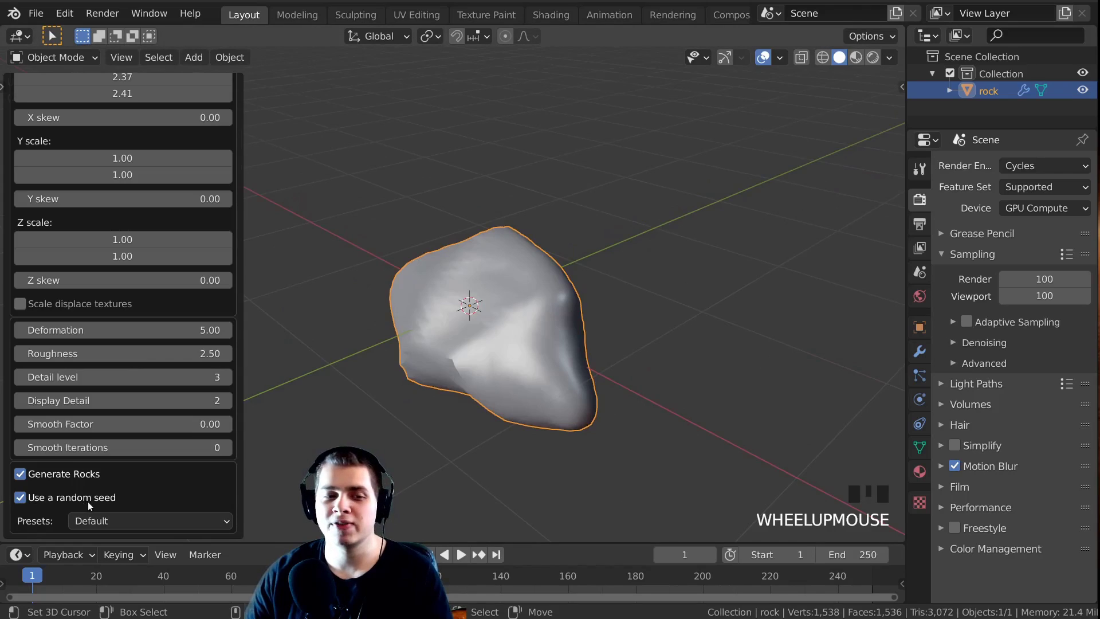
left_click(20, 496)
left_click(21, 496)
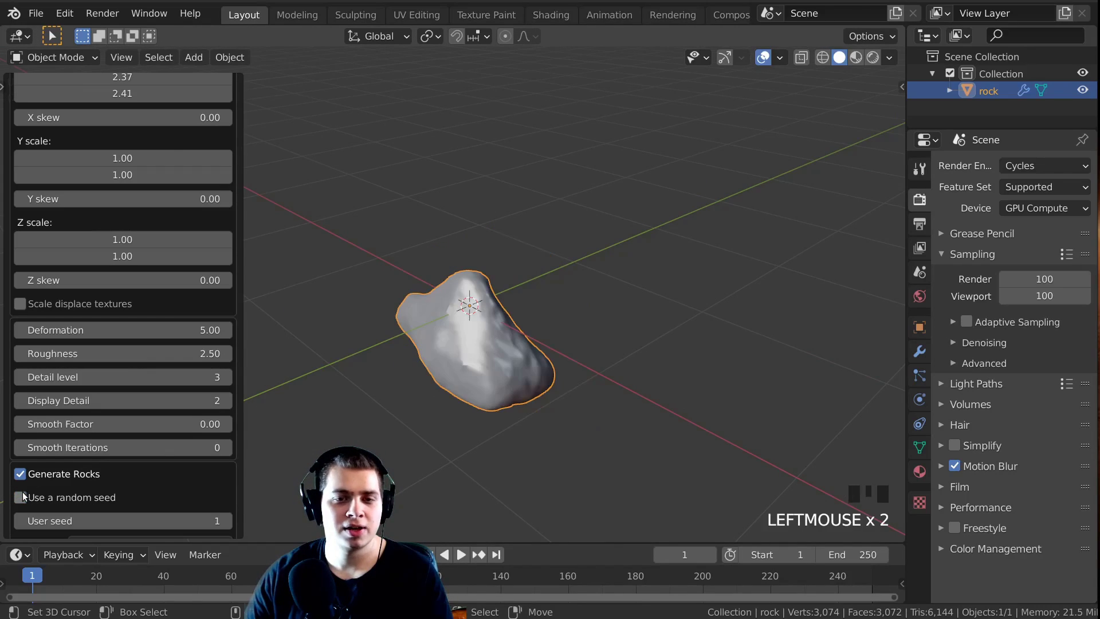
middle_click_drag(352, 477, 385, 475)
scroll(162, 479, "down", 1)
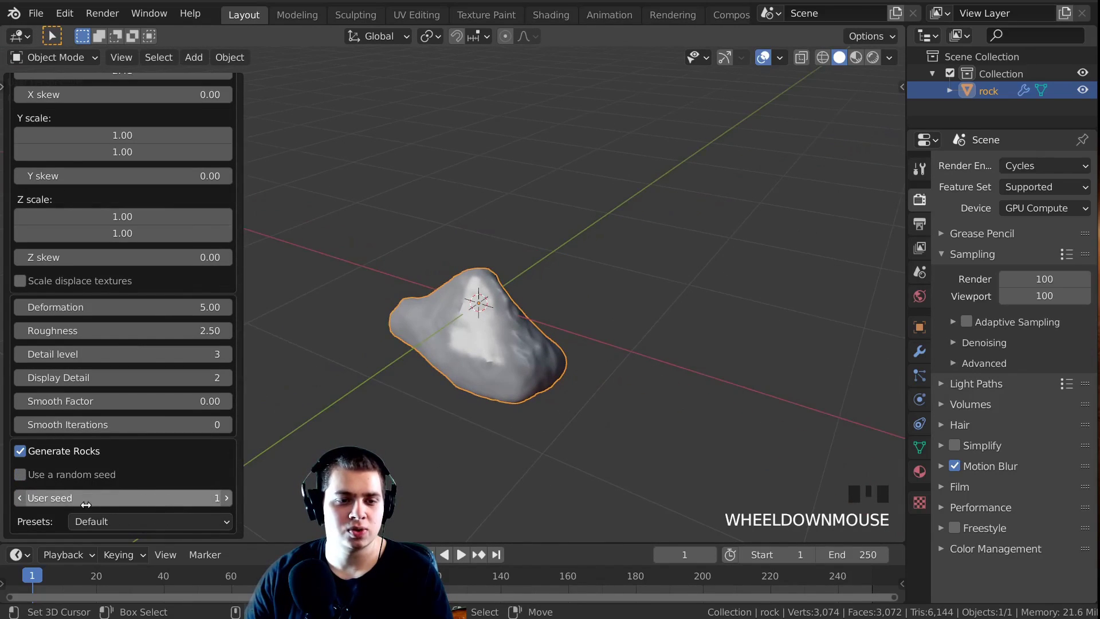
Step: Step the rock's user seed through successive values up to 17, inspecting the generated shapes
left_click(225, 497)
left_click(225, 498)
left_click(226, 498)
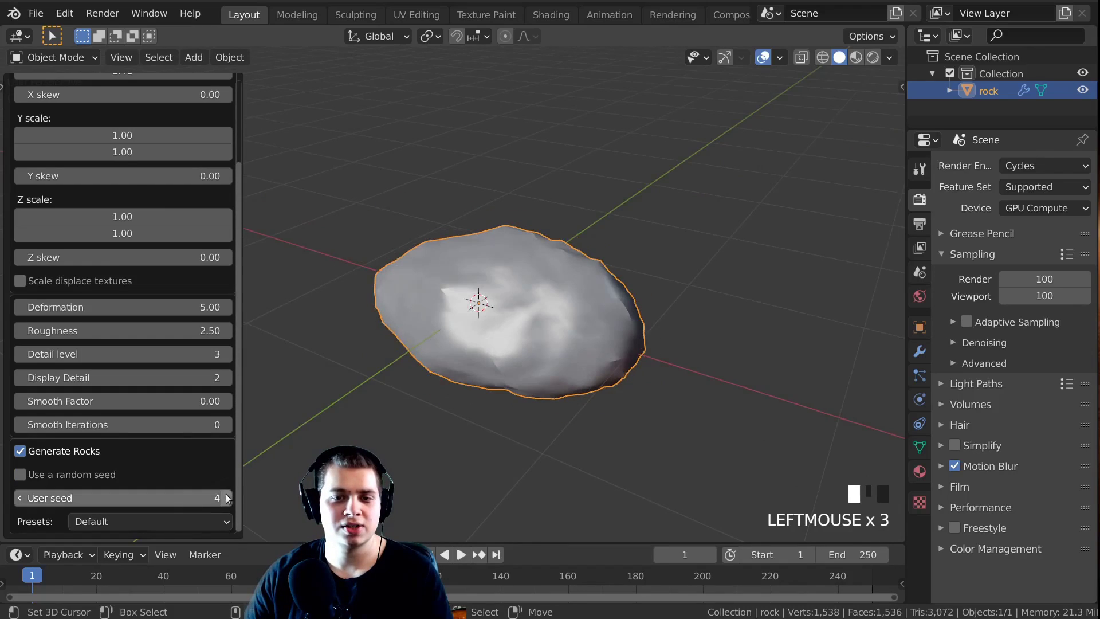
left_click(227, 498)
left_click(226, 497)
left_click(226, 497)
left_click(226, 497)
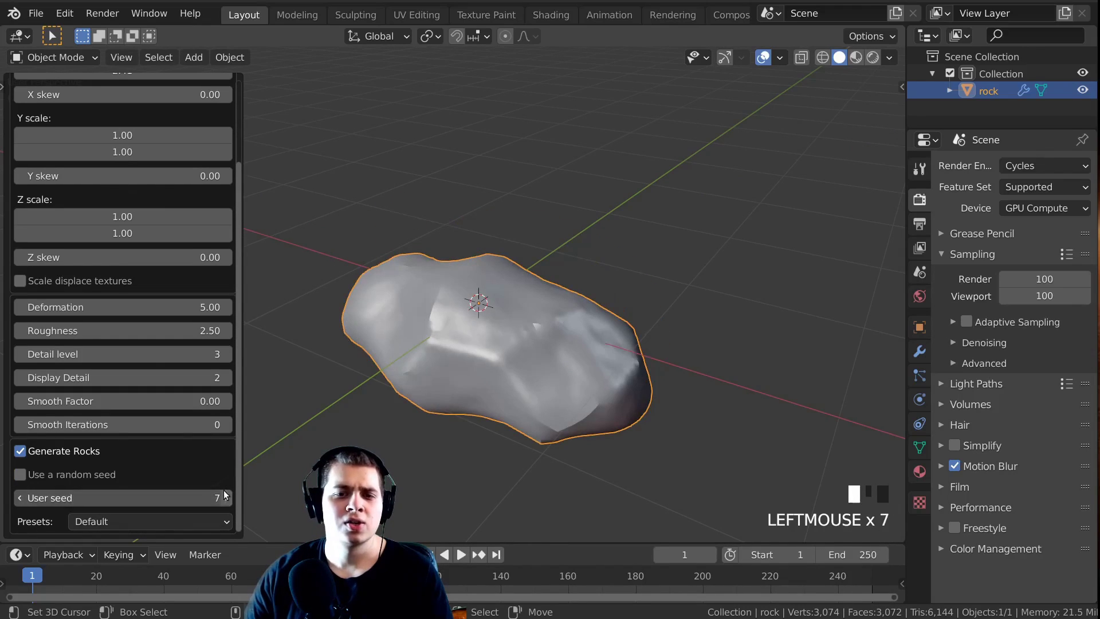
middle_click_drag(481, 412, 503, 397)
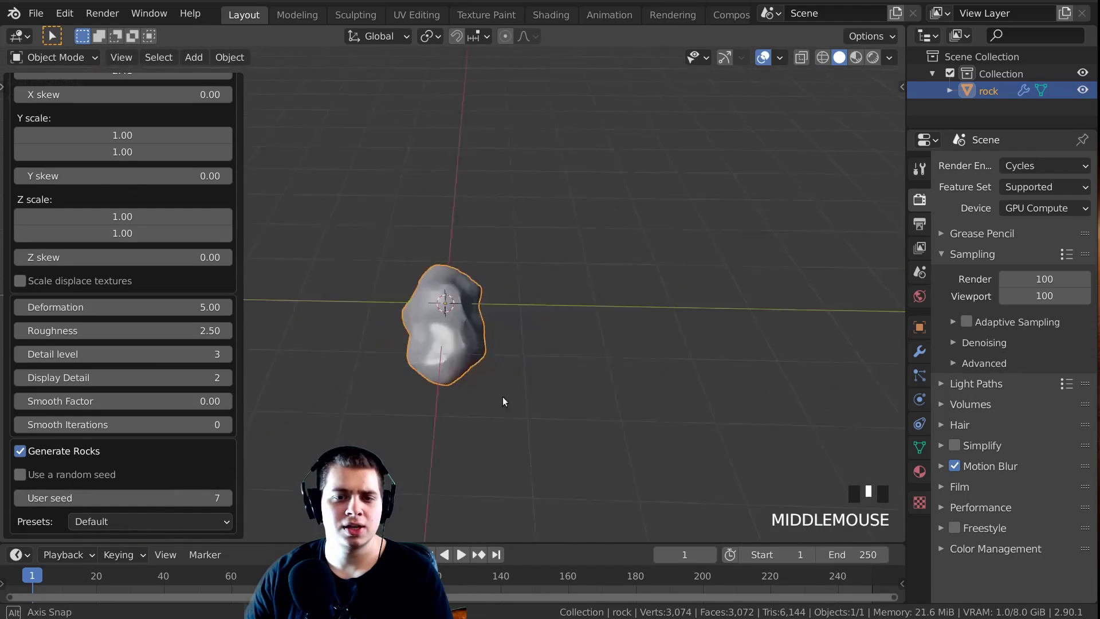
scroll(533, 310, "up", 2)
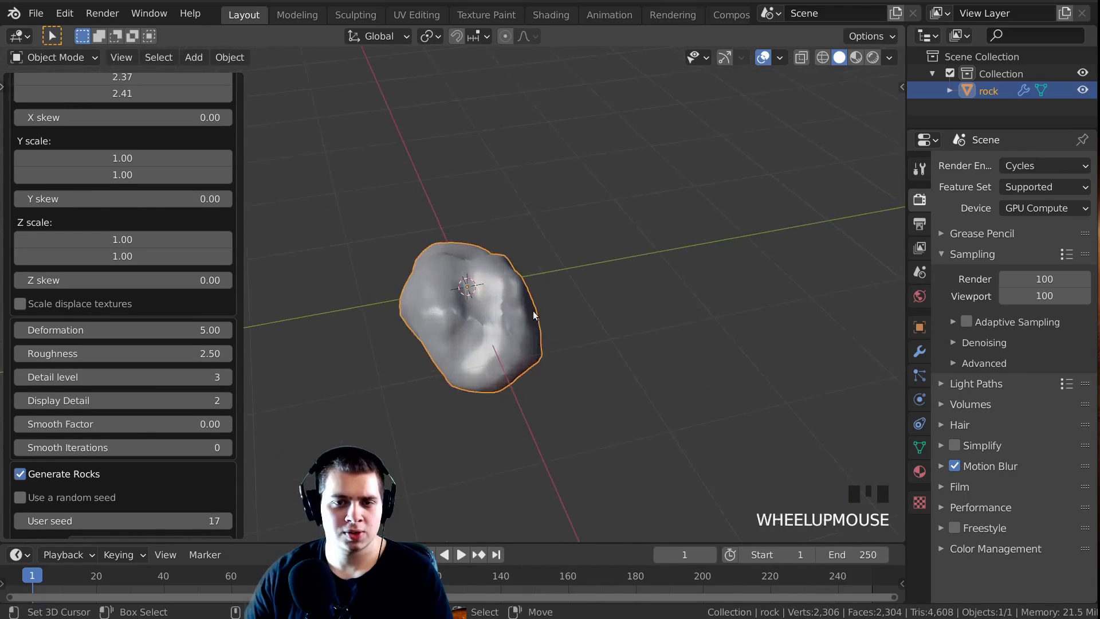
middle_click_drag(533, 310, 561, 371)
scroll(562, 375, "up", 1)
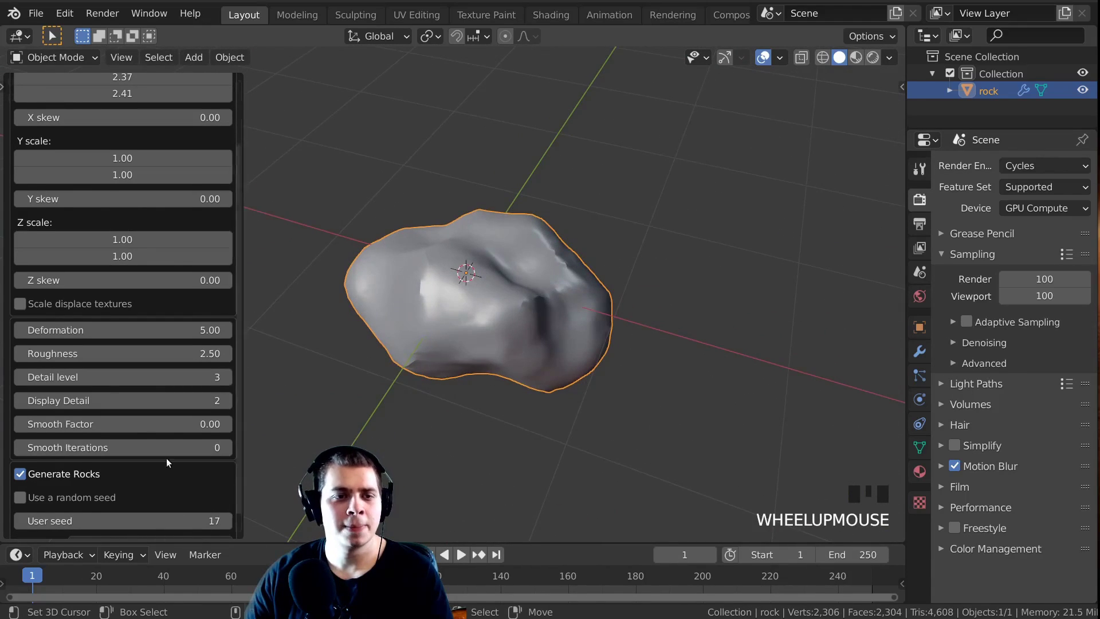
Step: Lower the rock's first Z scale value to 0.77 and inspect the flatter shape
scroll(166, 458, "up", 4)
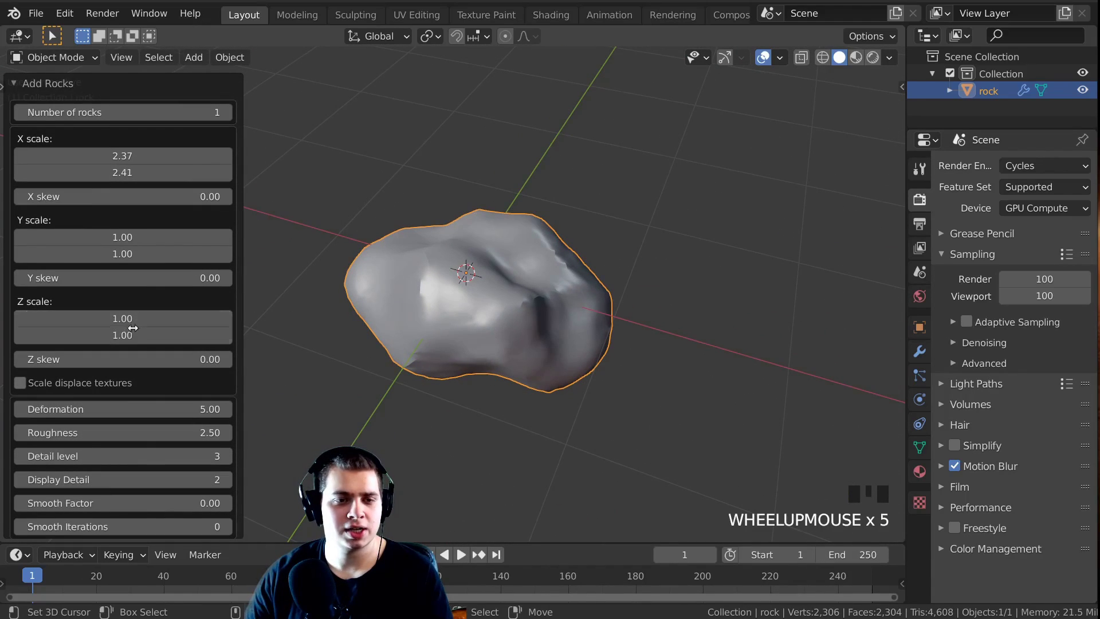
mouse_move(131, 335)
left_mouse_down()
mouse_move(115, 335)
mouse_move(200, 336)
mouse_move(133, 335)
left_mouse_up()
mouse_move(95, 259)
left_mouse_down()
mouse_move(132, 259)
mouse_move(95, 259)
left_mouse_up()
middle_click_drag(547, 261, 598, 249)
scroll(598, 249, "up", 1)
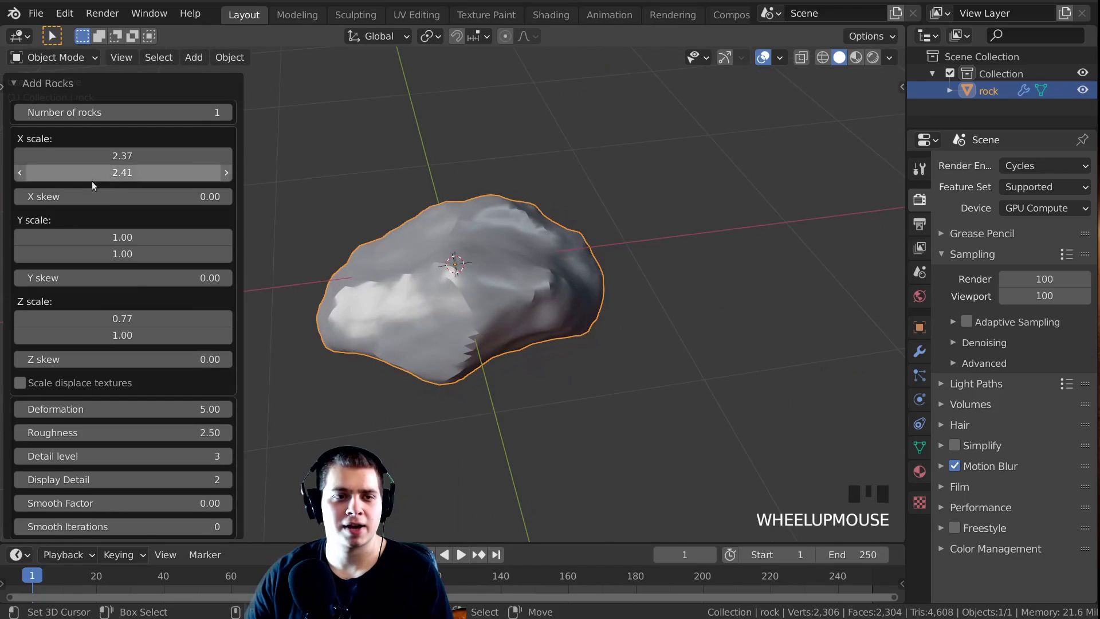
Step: Reduce the rock's X scale values to 0.98 and 1.86
mouse_move(92, 177)
left_mouse_down()
mouse_move(50, 176)
mouse_move(75, 171)
left_mouse_up()
middle_click_drag(360, 206, 421, 228)
scroll(133, 181, "down", 4)
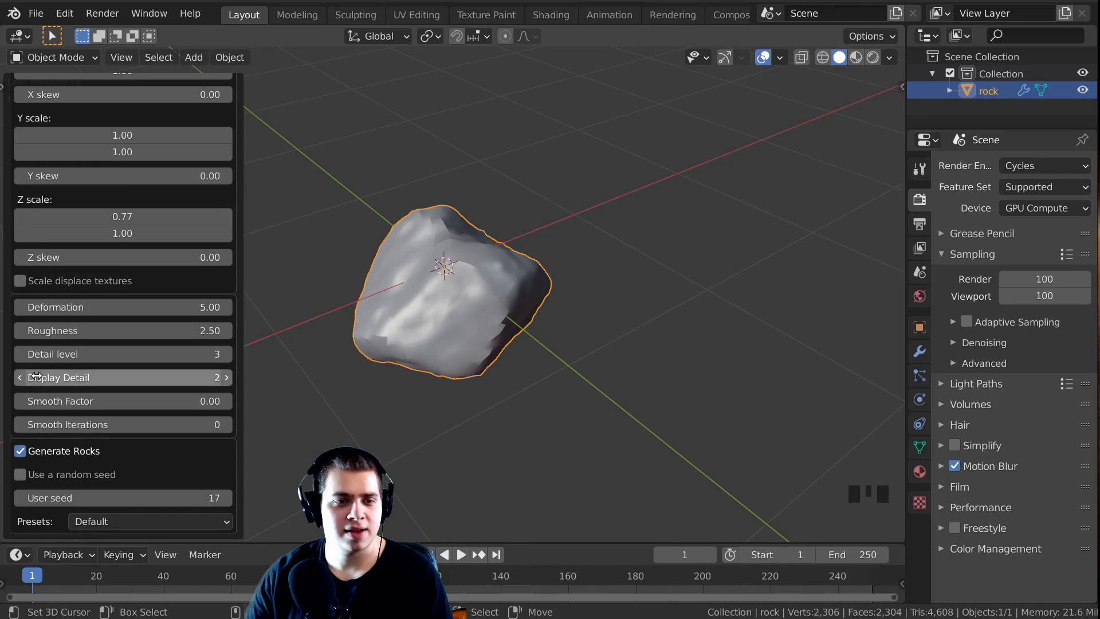
Step: Raise the rock's detail level and display detail to 4 and inspect the surface up close
scroll(485, 338, "up", 2)
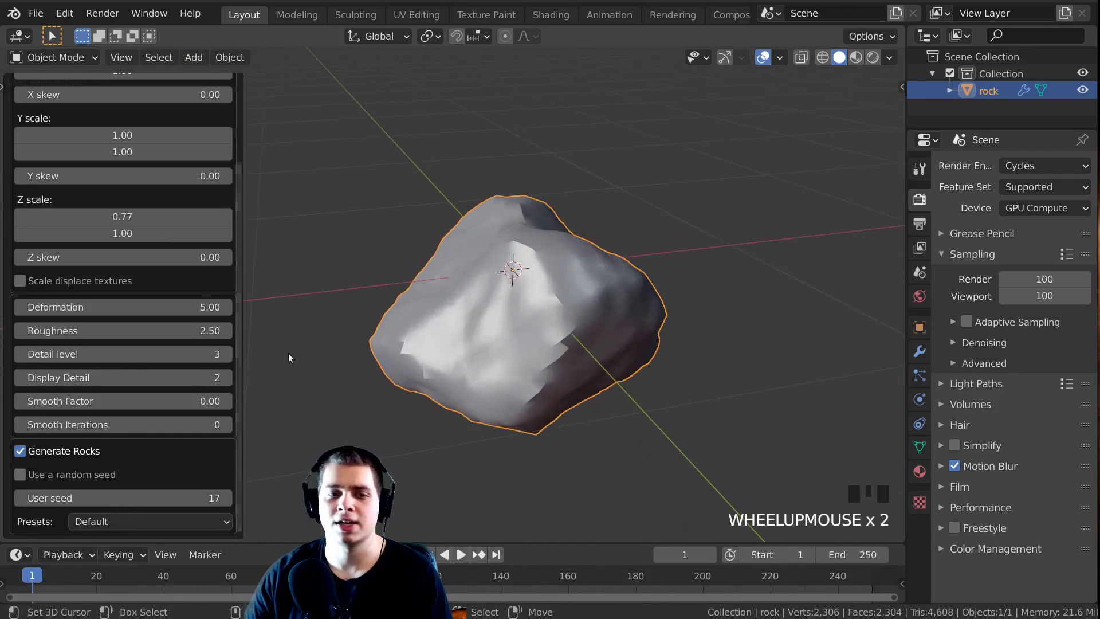
left_click(226, 353)
left_click(227, 376)
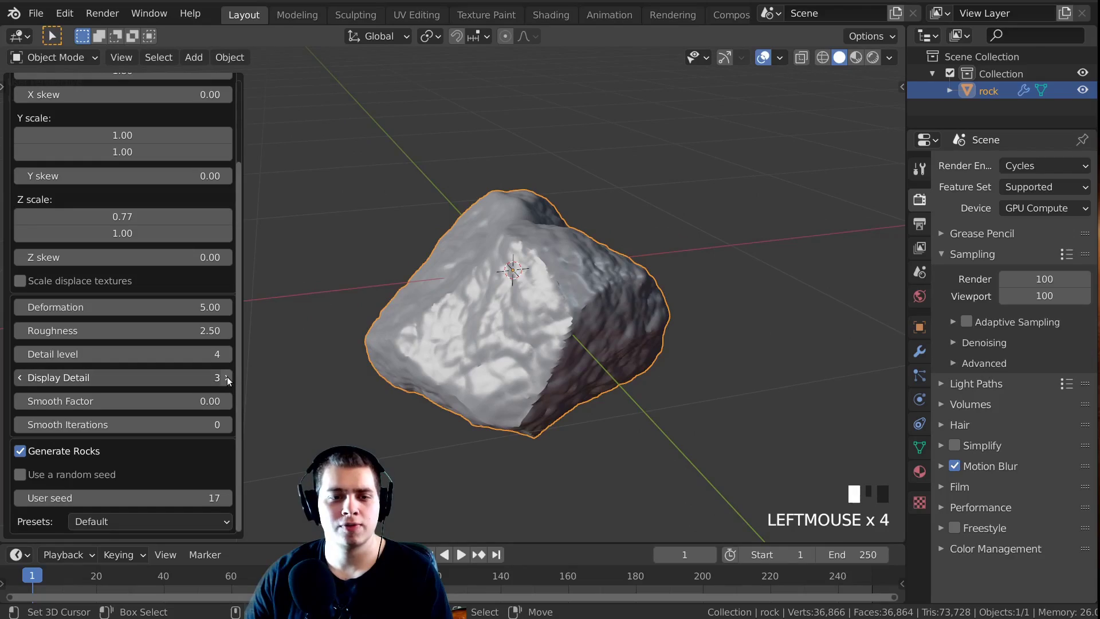
middle_click_drag(772, 406, 642, 352)
middle_click_drag(642, 352, 541, 318, "shift")
scroll(611, 356, "up", 3)
scroll(540, 318, "up", 1)
scroll(620, 321, "up", 1)
middle_click_drag(658, 291, 591, 320)
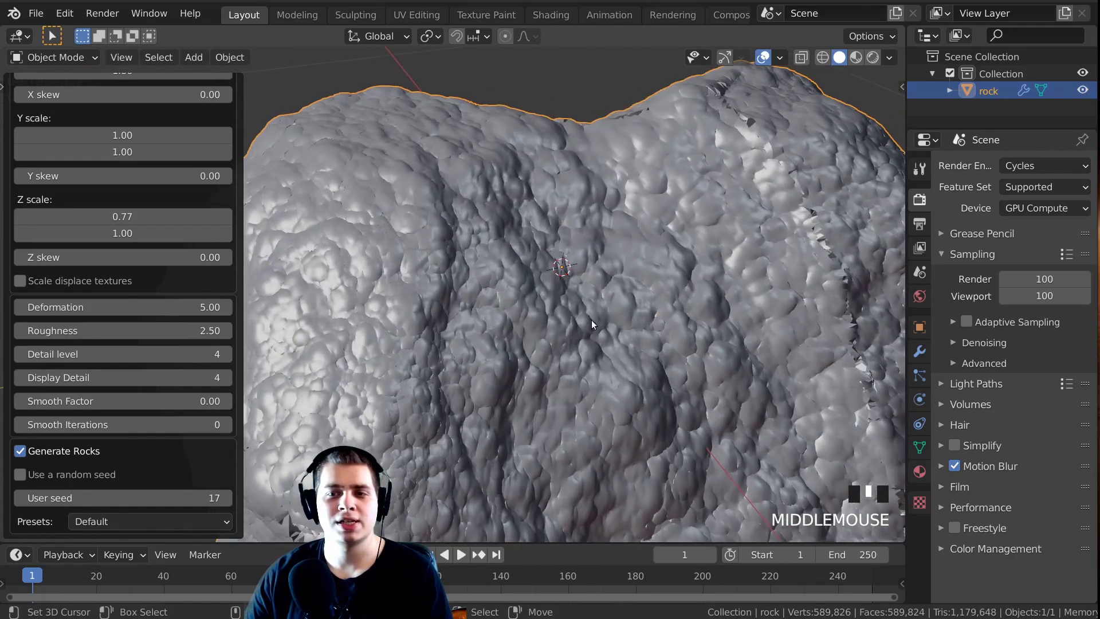
Step: Check the rough, torn areas of the rock's surface and set the roughness to 1
scroll(593, 317, "down", 1)
middle_click_drag(564, 269, 417, 269)
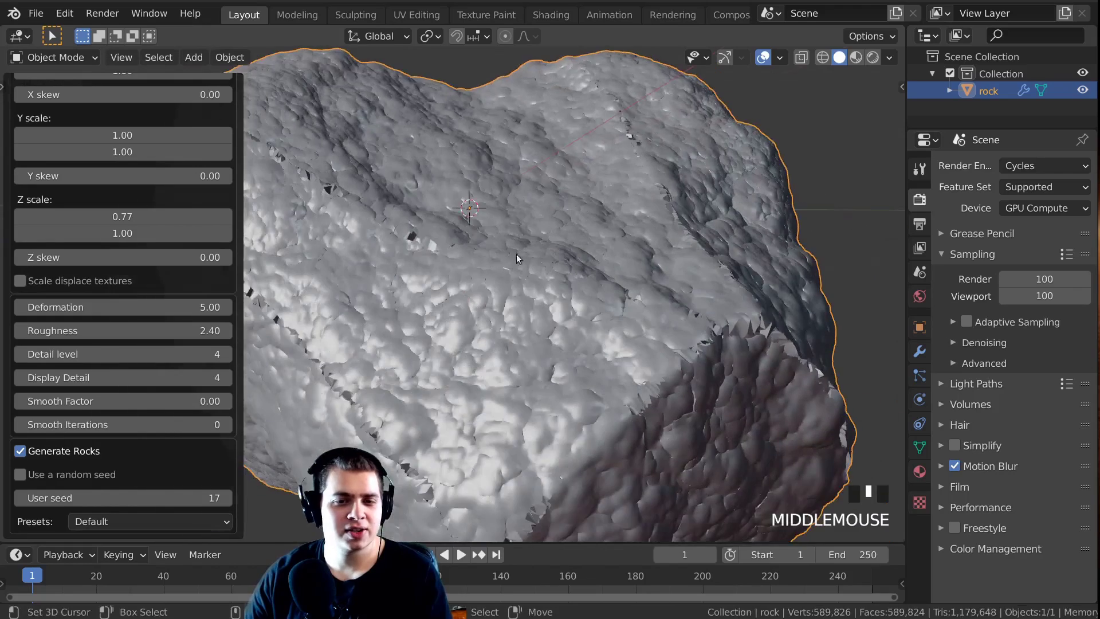
scroll(478, 307, "up", 2)
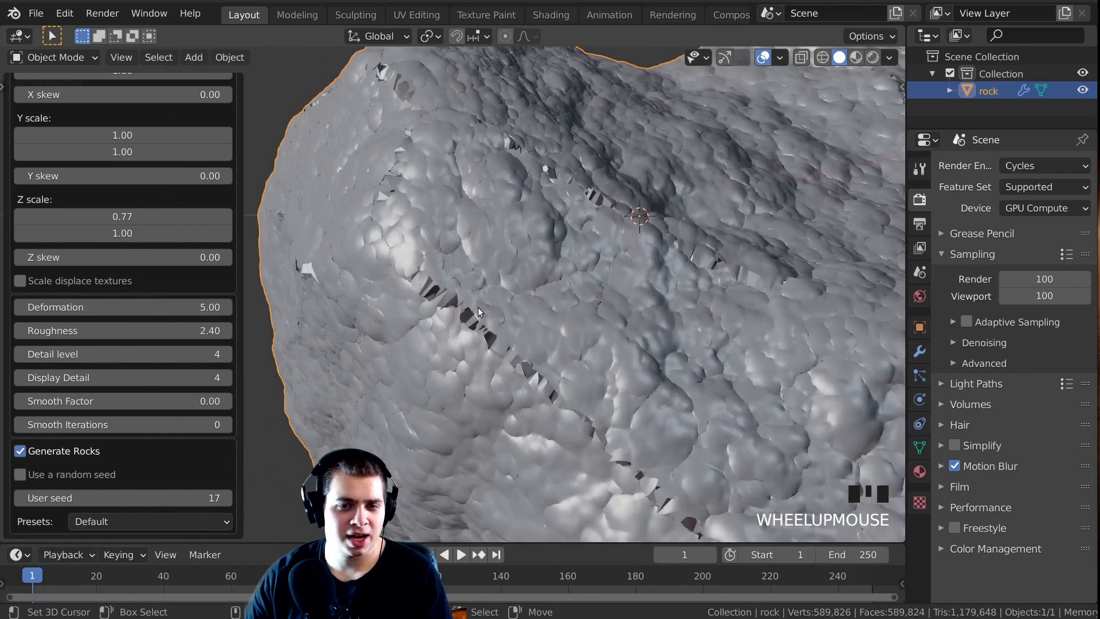
scroll(450, 286, "up", 1)
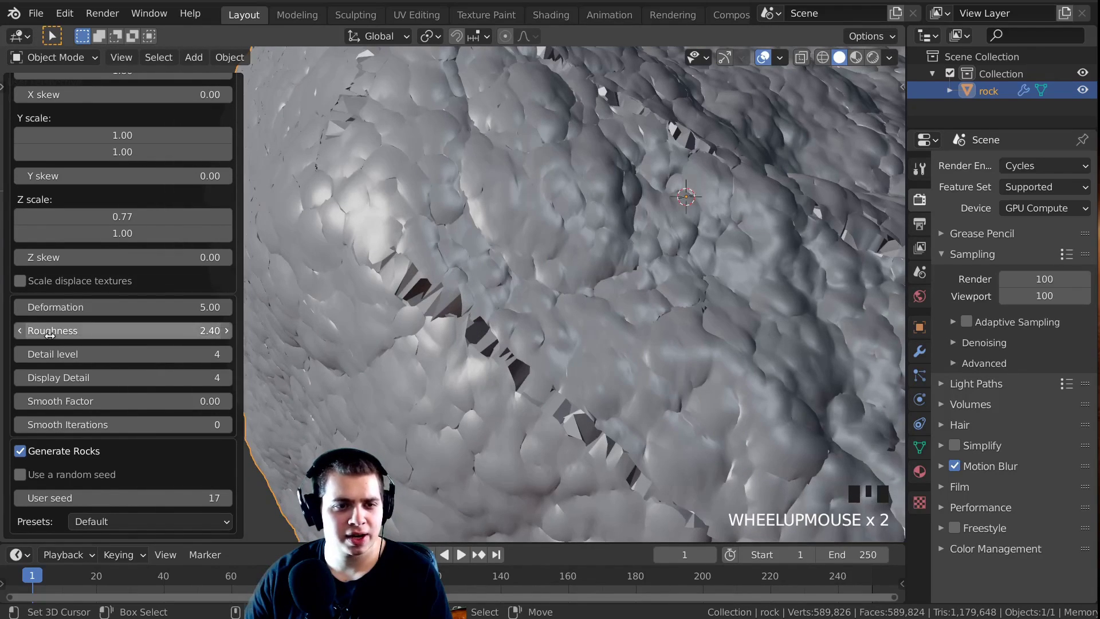
left_click(183, 328)
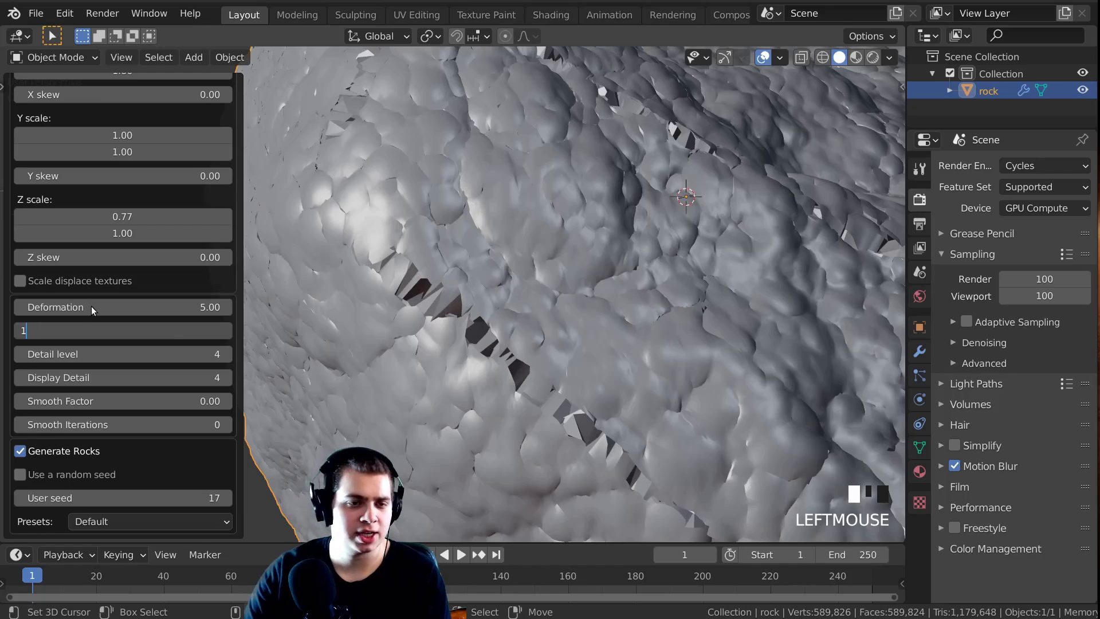
type("1")
key("Return")
Step: Examine the rock's surface at the reduced roughness from several angles and distances
scroll(510, 298, "down", 4)
middle_click_drag(511, 298, 514, 351)
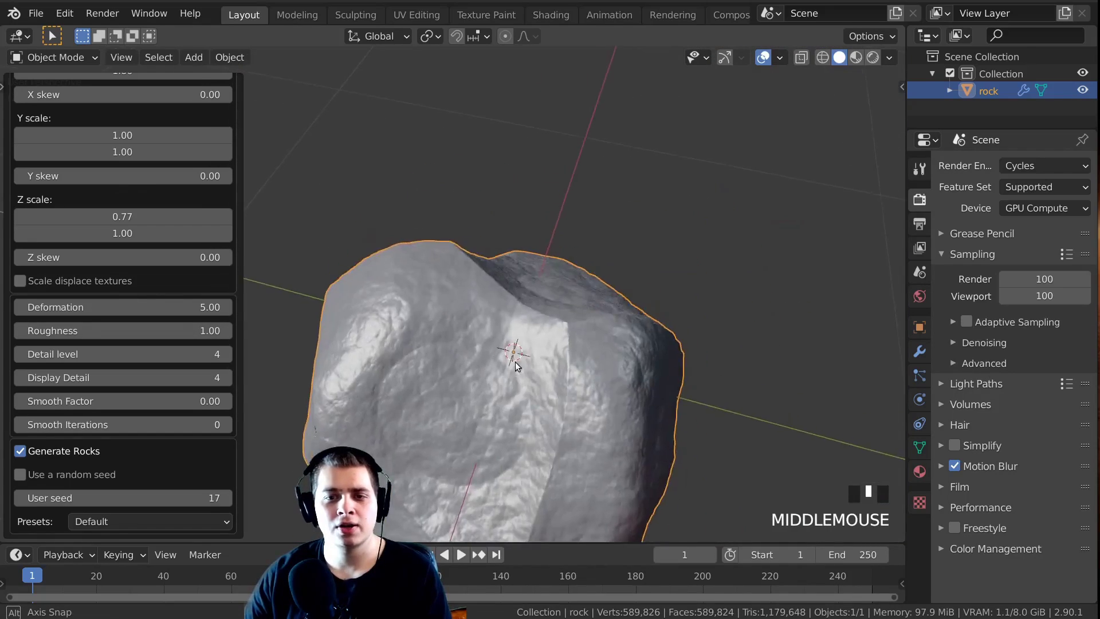
scroll(621, 251, "down", 1)
middle_click_drag(620, 251, 645, 286)
scroll(533, 274, "up", 3)
middle_click_drag(532, 273, 595, 413)
scroll(557, 318, "up", 1)
middle_click_drag(595, 412, 498, 337, "shift")
scroll(632, 386, "down", 4)
scroll(646, 320, "up", 2)
scroll(510, 319, "up", 2)
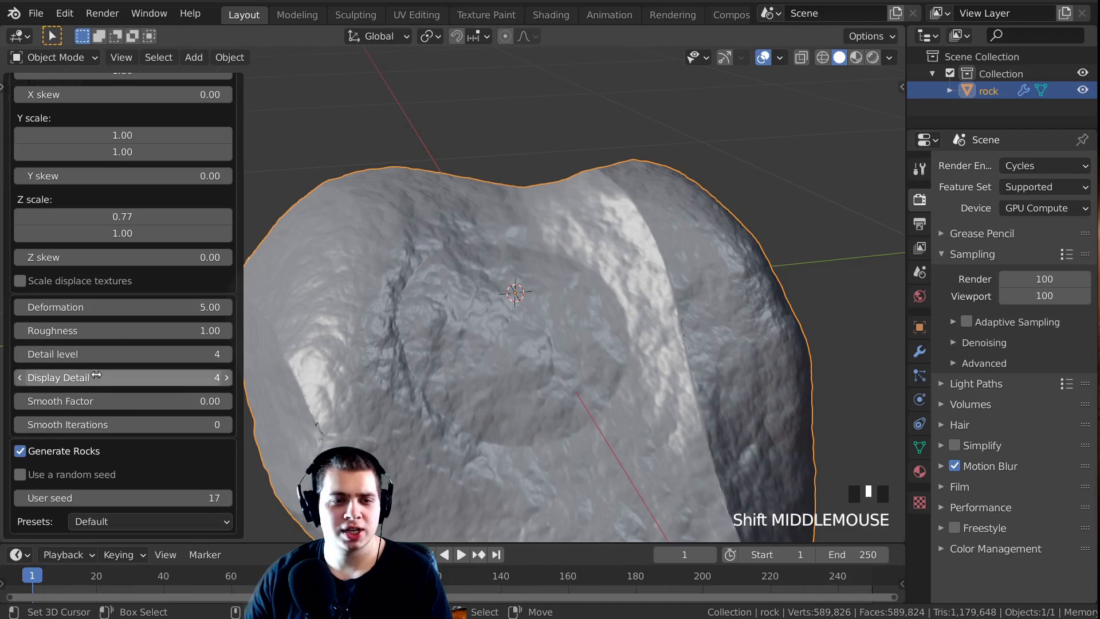
Step: Lower the rock's detail level and display detail to 3 and inspect the surface
left_click(20, 354)
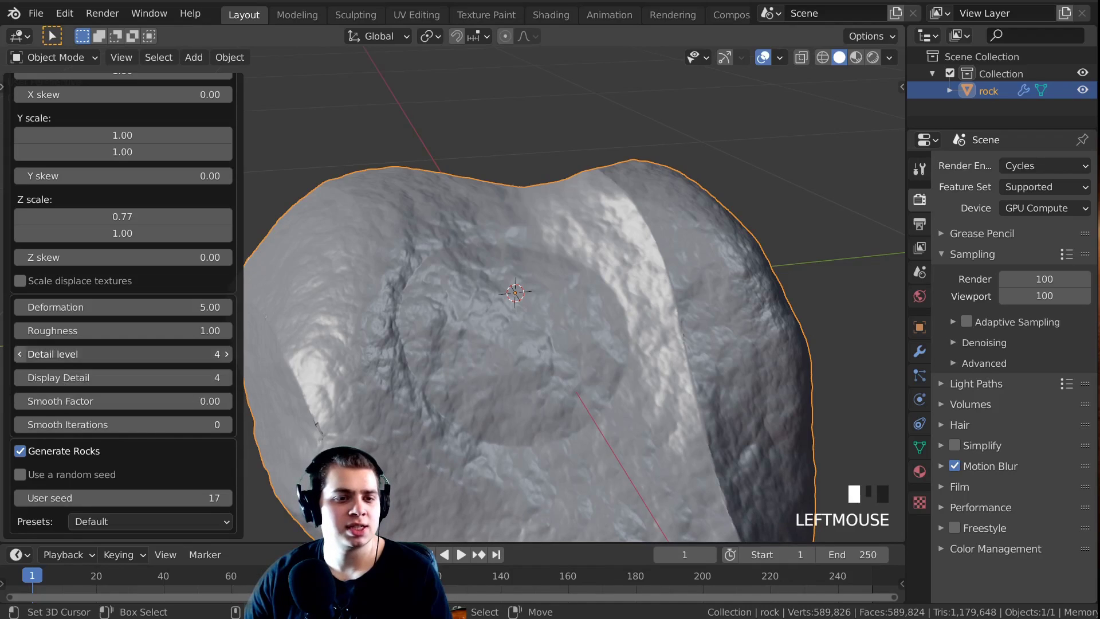
left_click(19, 379)
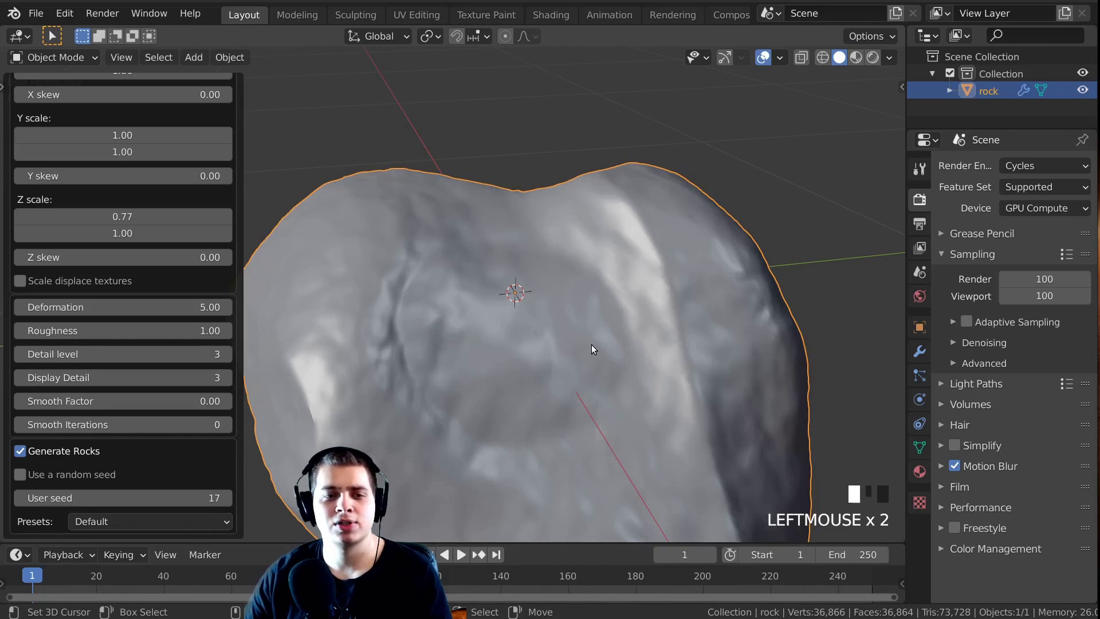
middle_click_drag(591, 345, 675, 318)
scroll(517, 314, "down", 1)
scroll(560, 367, "up", 2)
scroll(476, 386, "up", 1)
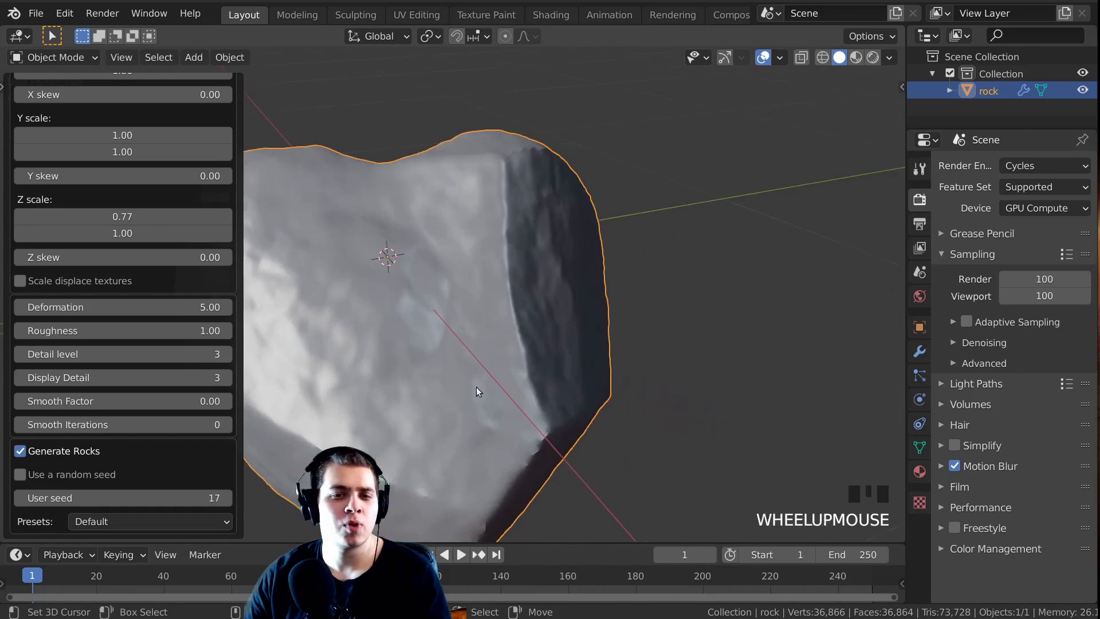
scroll(630, 384, "down", 2)
scroll(620, 315, "up", 2)
Step: Set the rock's deformation to 3.47 and its roughness to 1.12
middle_click_drag(630, 384, 573, 329)
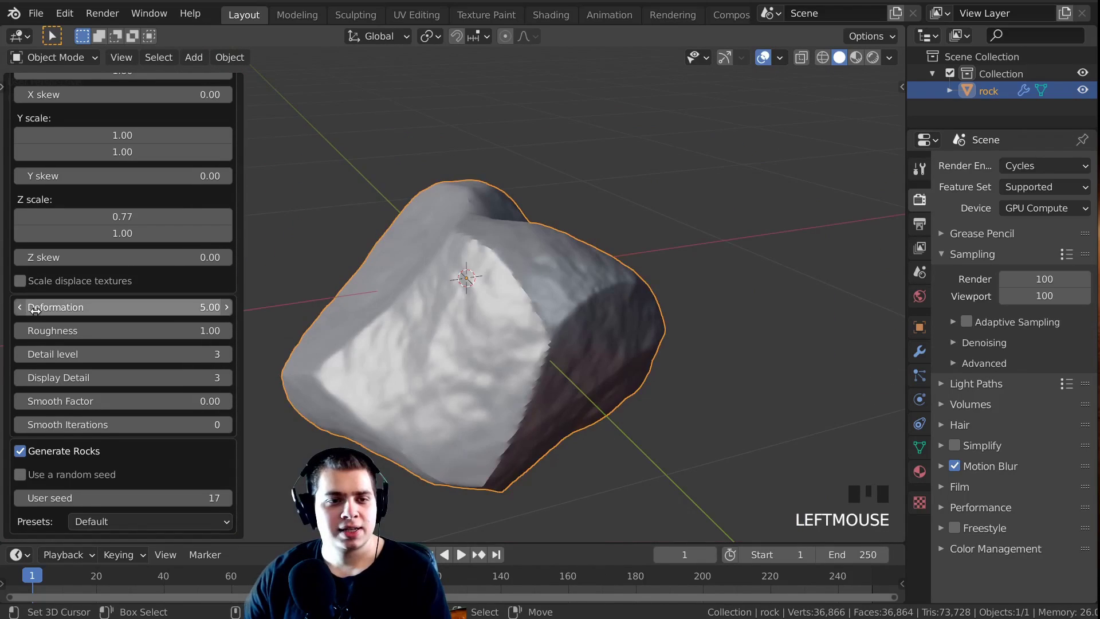
left_click_drag(62, 310, 37, 310)
middle_click_drag(492, 258, 529, 258)
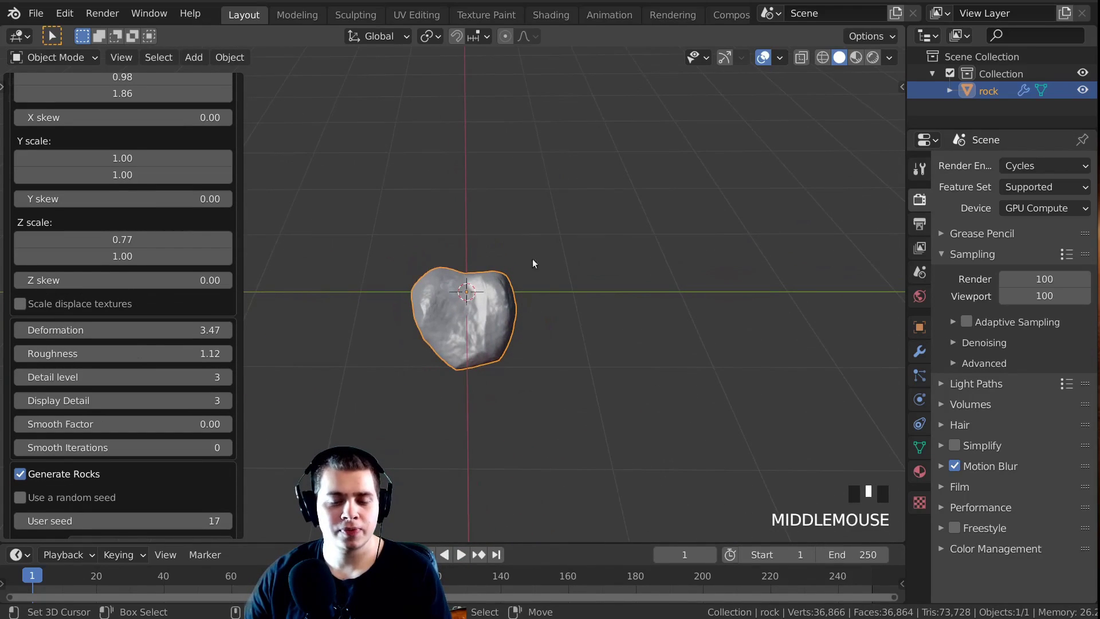
Step: Move the rock about 2.27 m along the Y axis and expand the Move operation's settings
key("g")
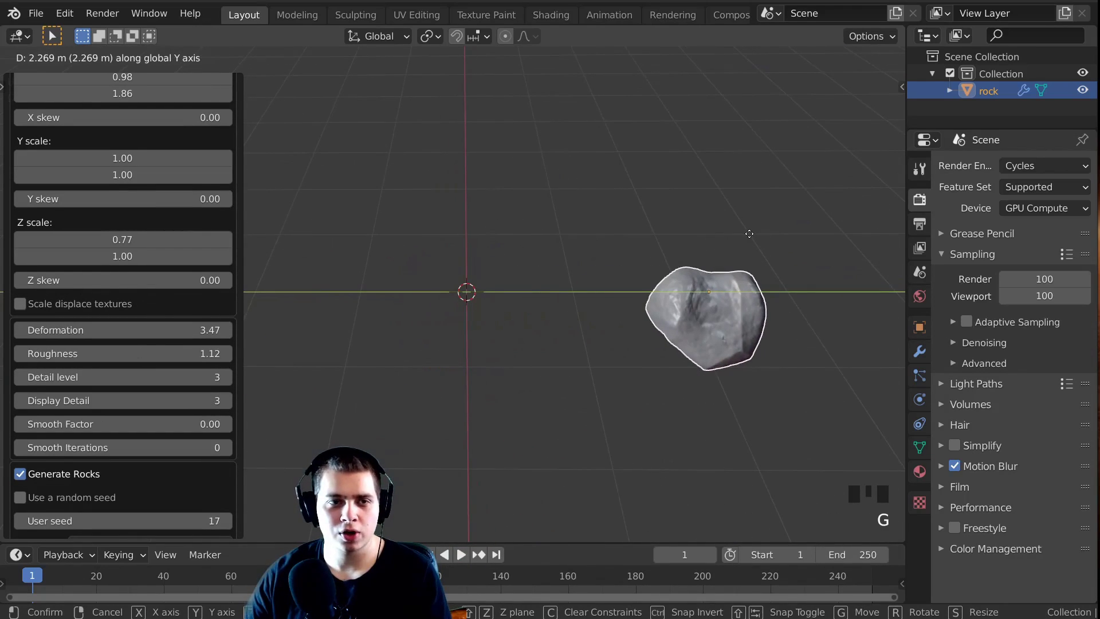
left_click(749, 233)
left_click(33, 434)
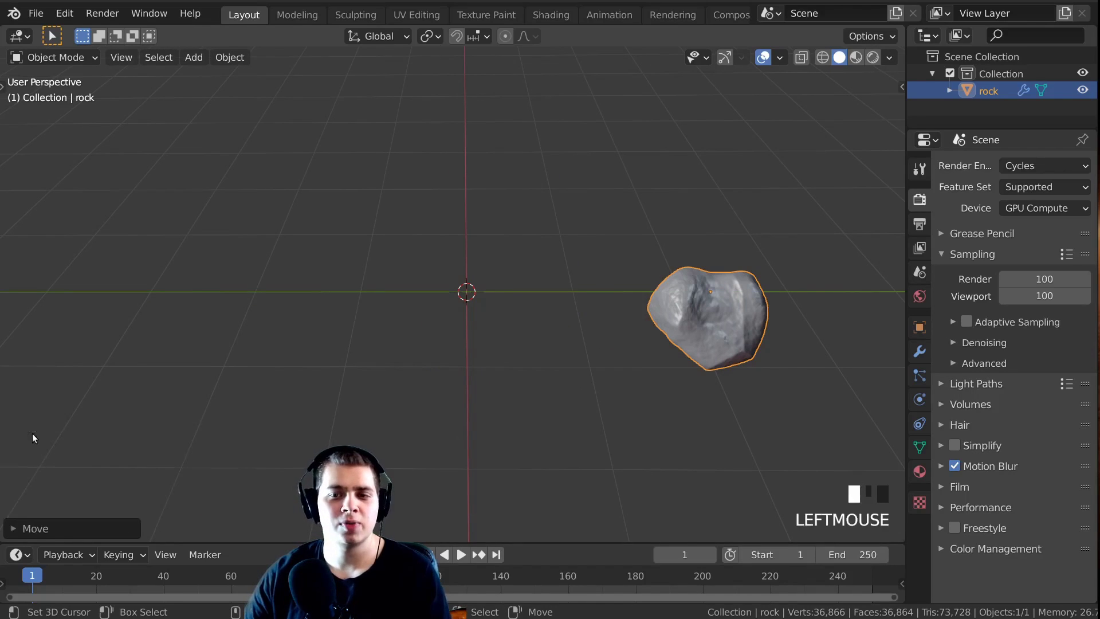
left_click(15, 534)
Step: Frame the rock, enter Edit Mode and inspect its low-poly base cage from several sides
middle_click_drag(469, 329, 525, 326)
middle_click_drag(525, 326, 499, 331, "shift")
key("KP_Decimal")
key("Tab")
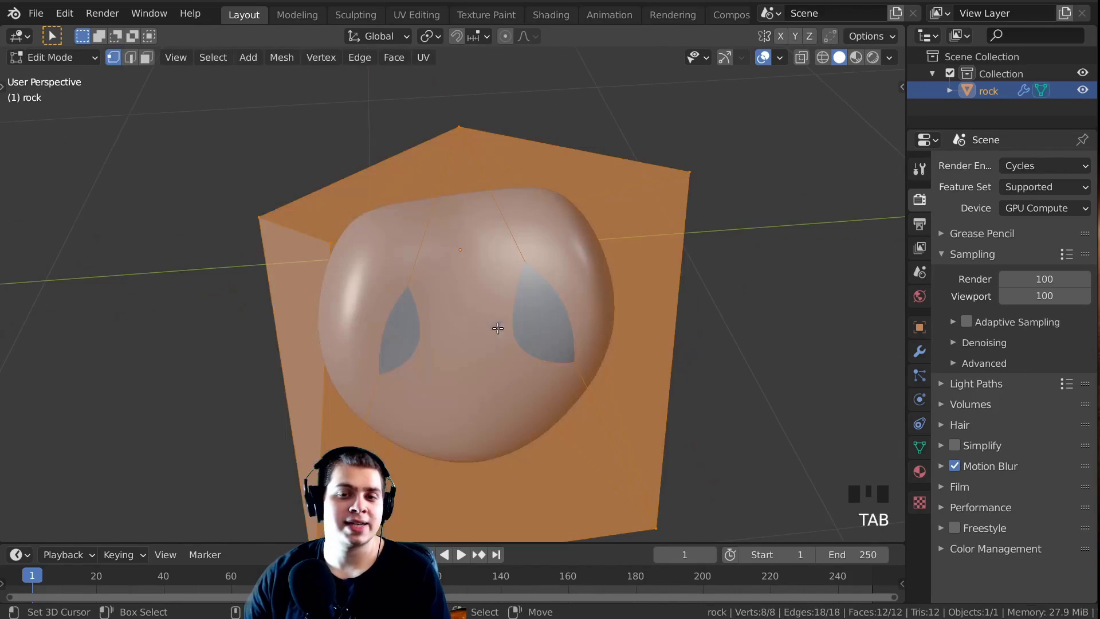
scroll(455, 197, "down", 5)
middle_click_drag(455, 197, 648, 152)
middle_click_drag(401, 258, 504, 189)
Step: Shift individual upper vertices of the rock's base cage slightly to reshape it
middle_click_drag(321, 209, 487, 298)
right_click(444, 219)
middle_click_drag(487, 298, 489, 342)
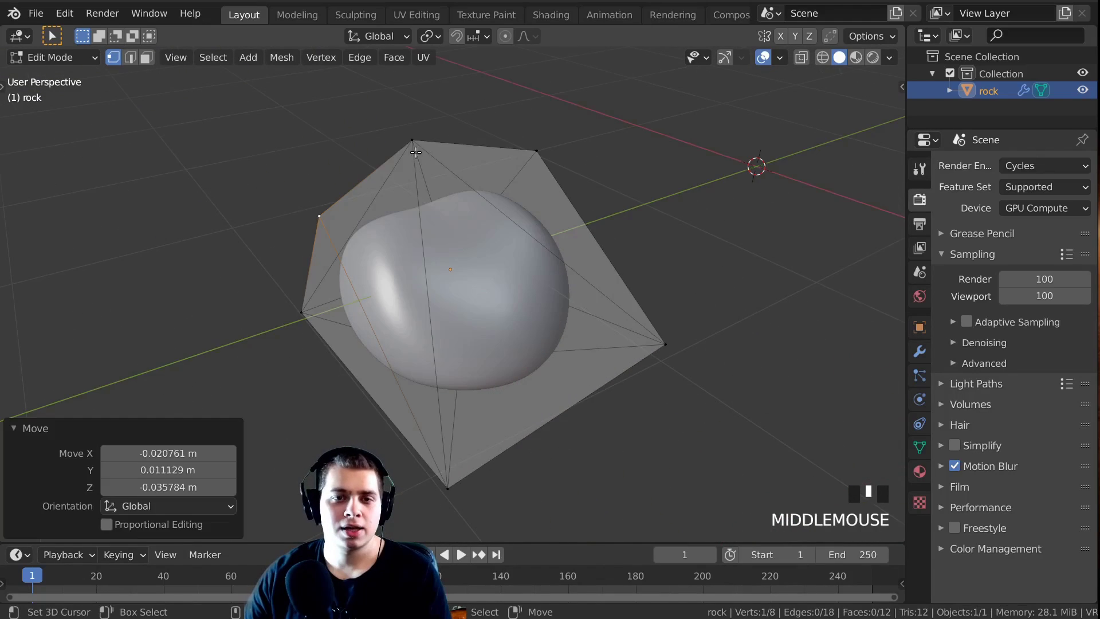
key("g")
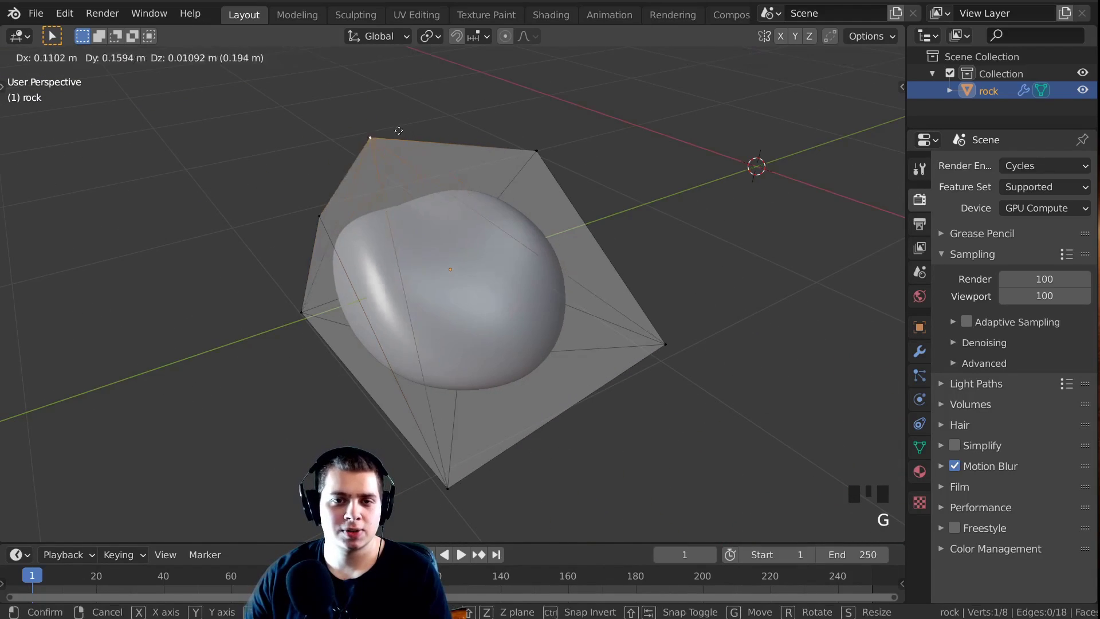
left_click(574, 161)
key("g")
left_click(576, 186)
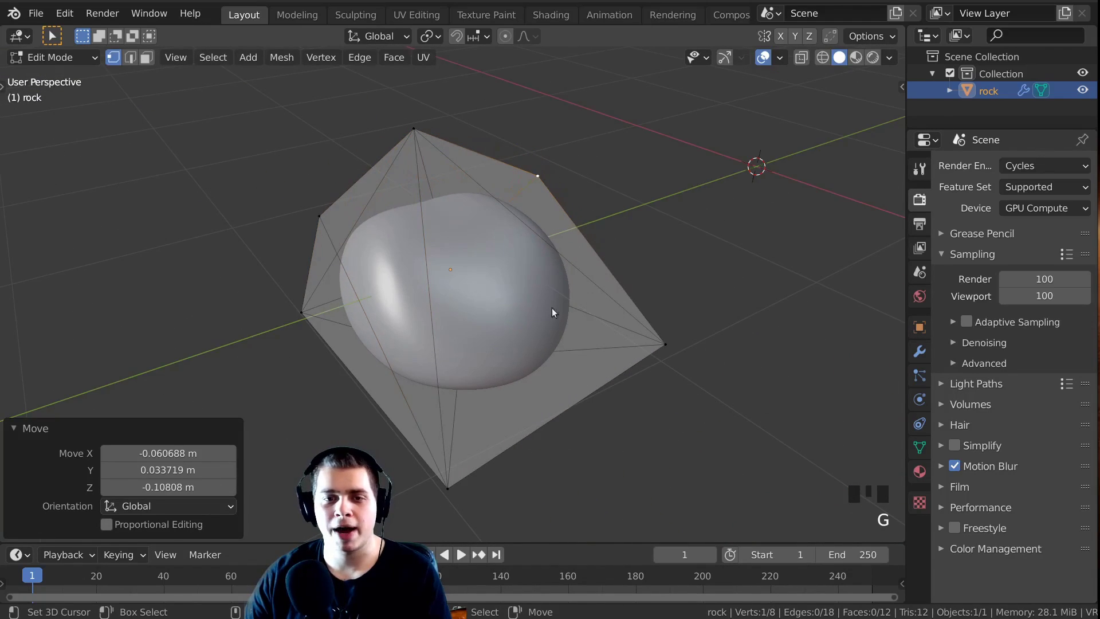
Step: Return to Object Mode and compare the detailed rock with its edit cage
key("Tab")
mouse_move(553, 312)
middle_mouse_down()
mouse_move(570, 245)
mouse_move(588, 321)
mouse_move(573, 322)
mouse_move(599, 305)
middle_mouse_up()
key("Tab")
key("Tab")
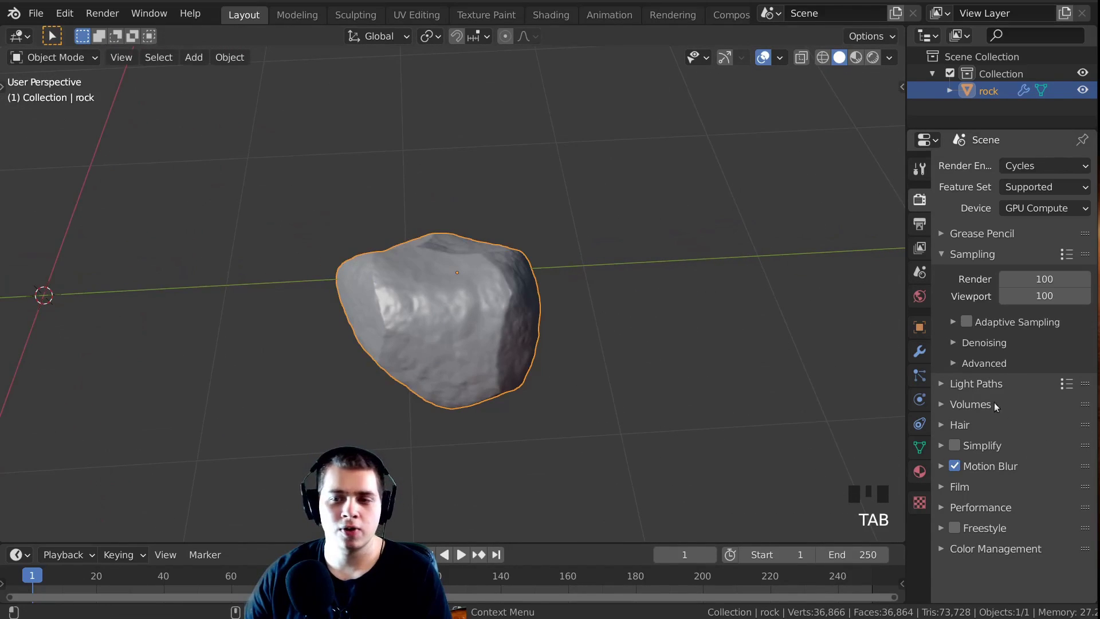
Step: Display the rock's modifiers, collapse all six in the stack and widen the properties area so their names are readable
left_click(919, 352)
scroll(977, 344, "down", 20)
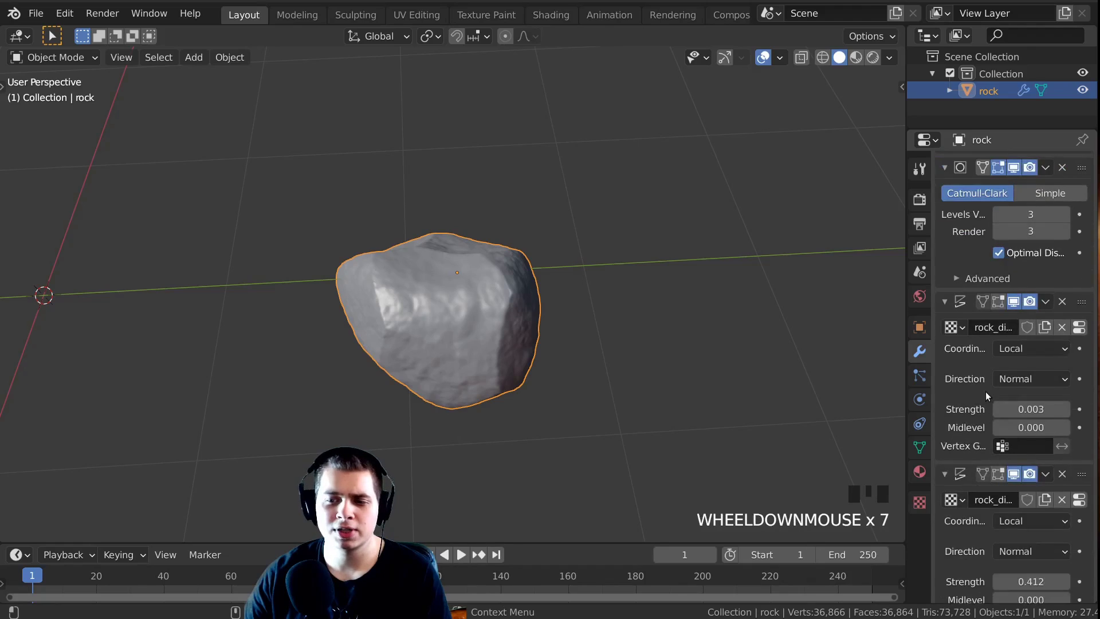
scroll(985, 257, "up", 20)
left_click(944, 194)
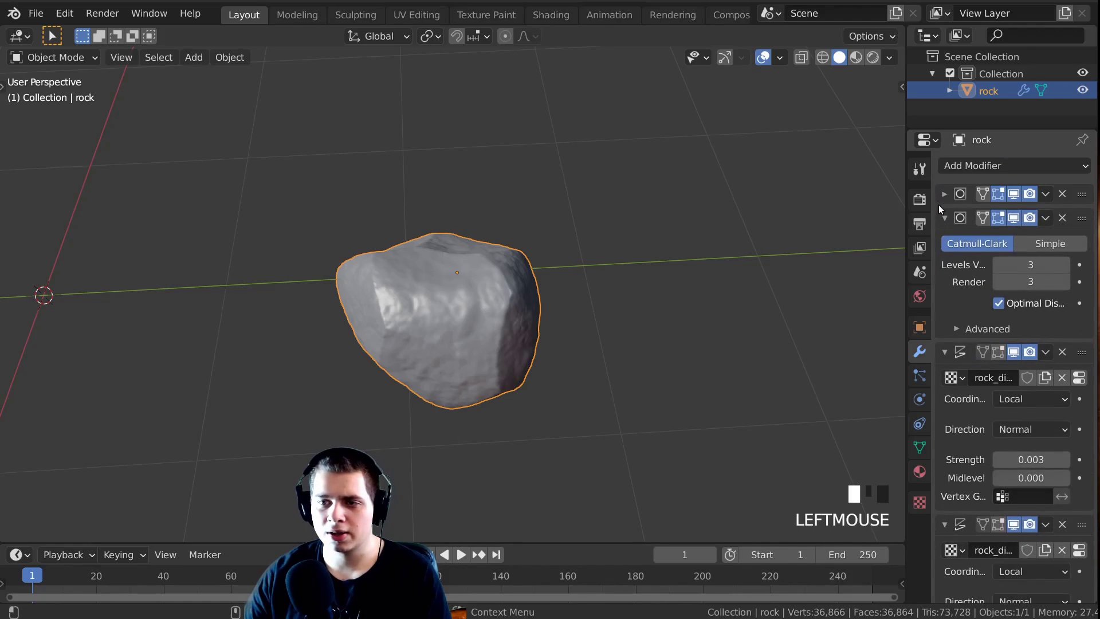
left_click(944, 218)
left_click(943, 242)
left_click(943, 265)
left_click(943, 290)
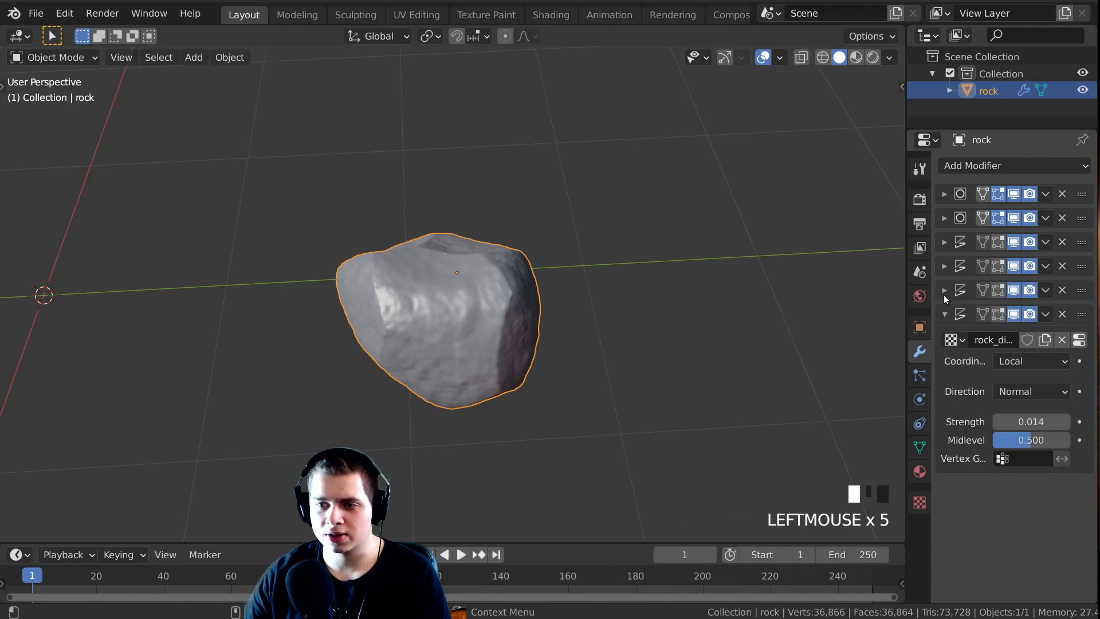
left_click(943, 314)
left_click_drag(905, 295, 847, 292)
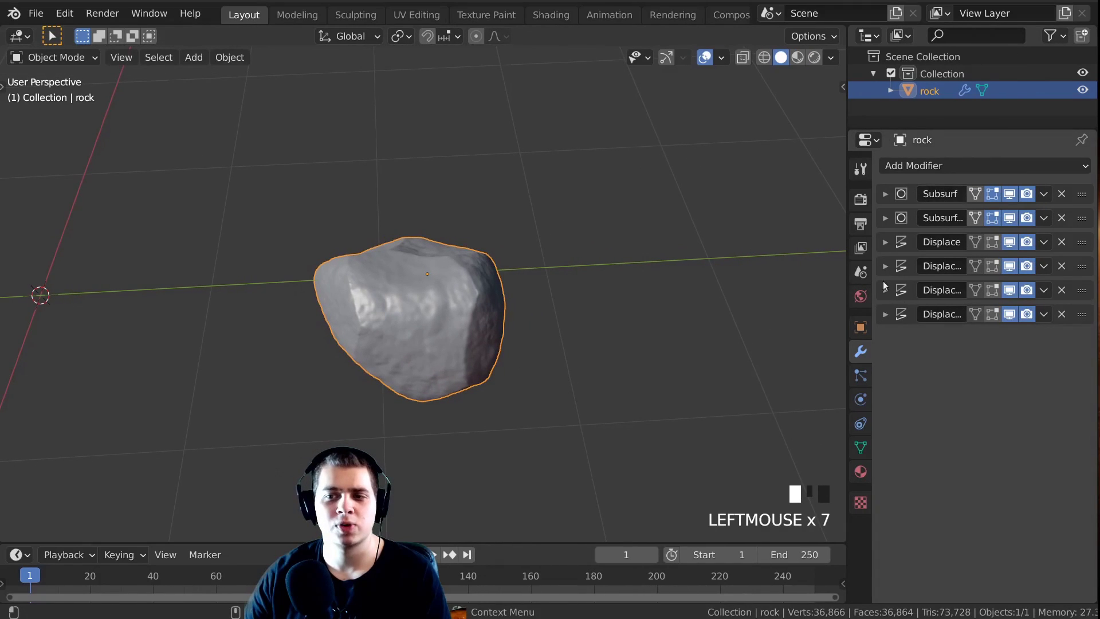
Step: In Edit Mode, move one outer vertex of the rock's cage about 0.03 m in X and 0.09 m in Y, then return to Object Mode
middle_click_drag(458, 372, 400, 405)
key("Tab")
key("g")
left_click(554, 272)
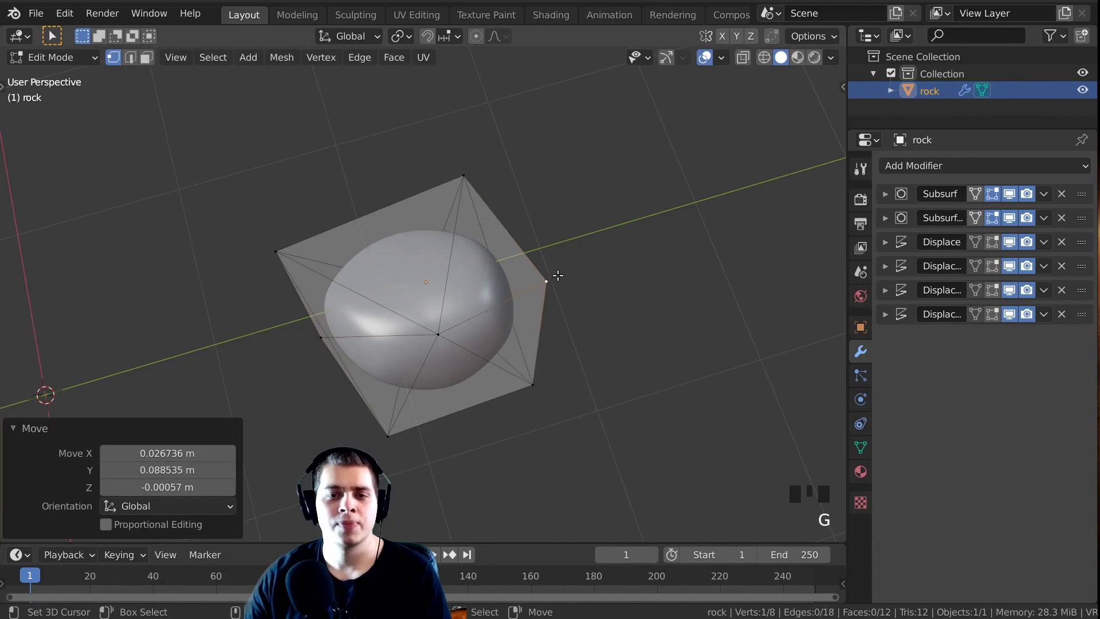
middle_click_drag(554, 273, 435, 199)
scroll(550, 275, "down", 3)
key("Tab")
mouse_move(549, 275)
middle_mouse_down()
mouse_move(490, 246)
mouse_move(535, 284)
middle_mouse_up()
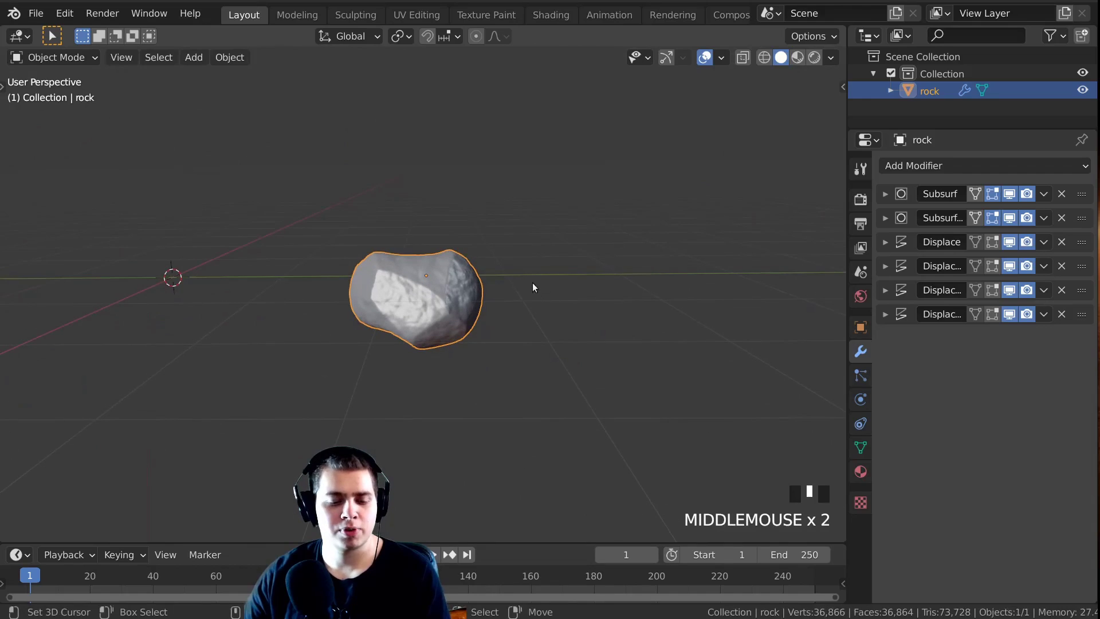
Step: Duplicate the rock and place the copy beside the original along the Y axis
key("shift+d")
key("y")
left_click(690, 273)
middle_click_drag(691, 272, 662, 404)
Step: Enter Edit Mode on the duplicate and rotate selected parts of its base cage freely to change the rock's shape
key("Tab")
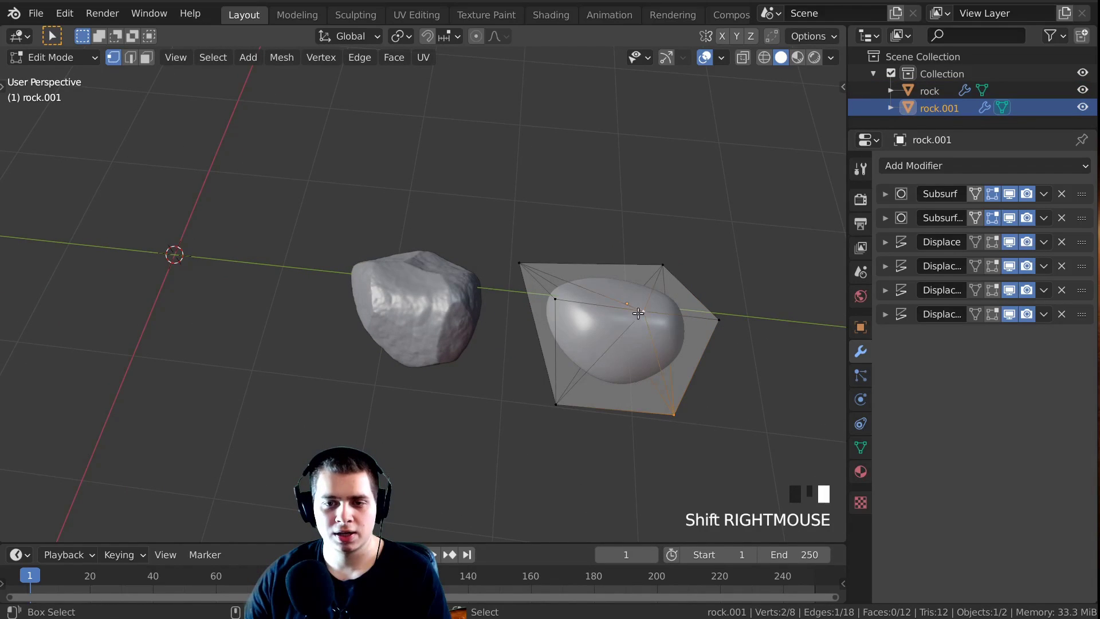
key("r")
key("r")
middle_click_drag(602, 319, 707, 400)
left_click(633, 382)
key("r")
left_click(682, 493)
key("r")
left_click(692, 395)
key("r")
left_click(690, 421)
Step: Move the selected face of the duplicate's cage outward, reposition another vertex, and return to Object Mode
key("g")
left_click(664, 416)
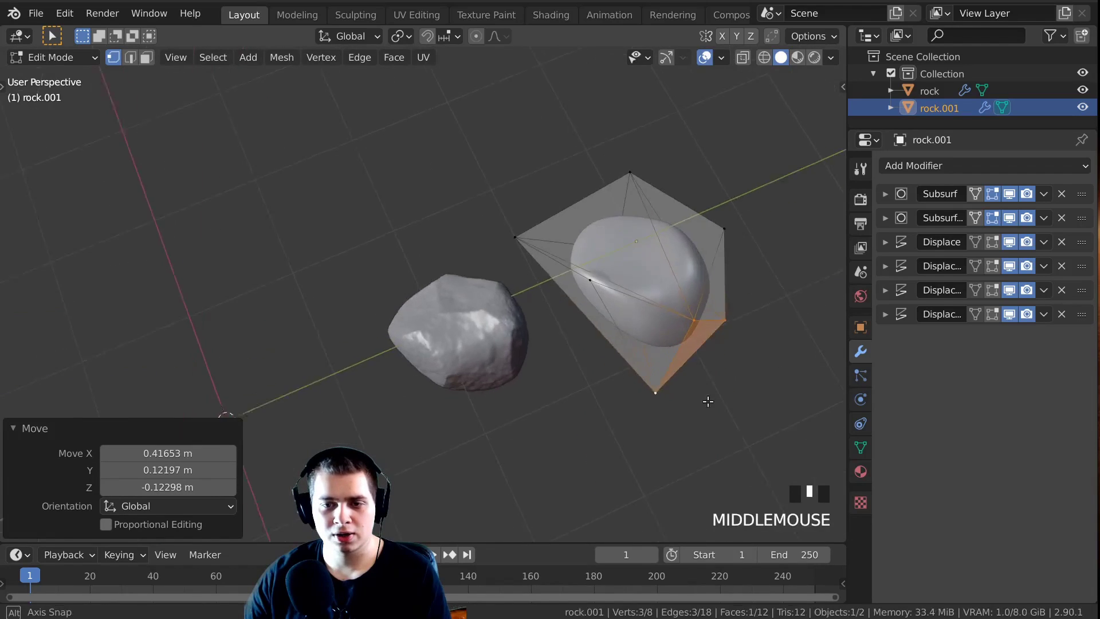
key("g")
left_click(702, 392)
right_click(586, 278)
key("g")
left_click(589, 338)
key("Tab")
Step: Adjust the duplicate rock's height along Z and rotate it 46.5° about the Z axis
middle_click_drag(589, 338, 544, 258)
middle_click_drag(544, 258, 611, 268, "shift")
key("g")
key("z")
left_click(495, 192)
key("r")
key("z")
left_click(458, 246)
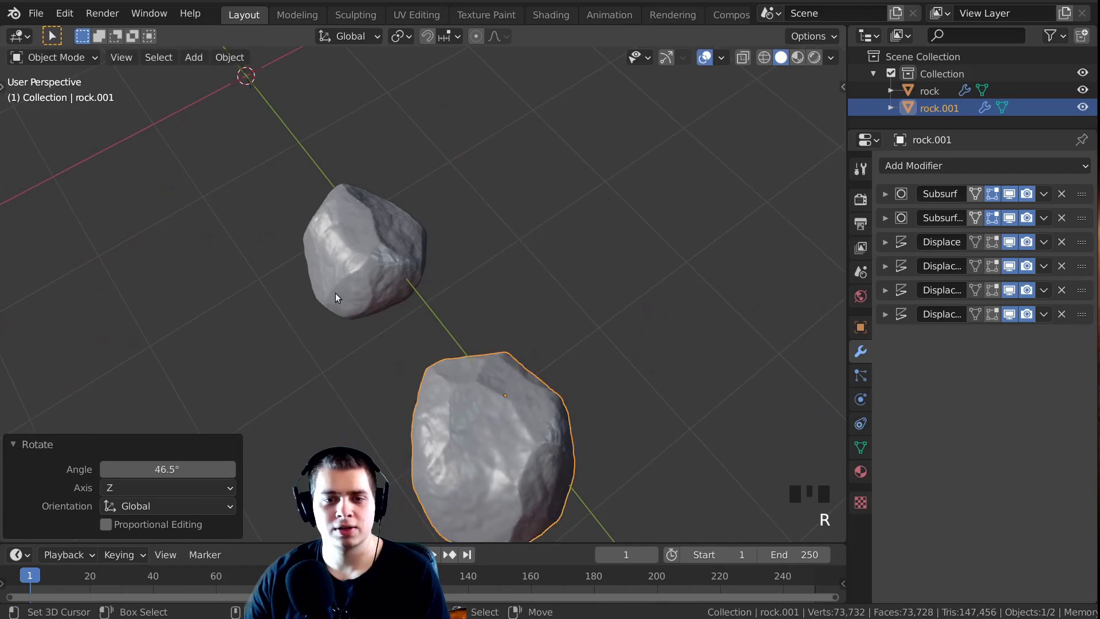
Step: Add a new rock with the Rock Generator and set its user seed to 18
middle_click_drag(335, 294, 376, 276)
scroll(376, 276, "up", 1)
key("shift+a")
mouse_move(297, 227)
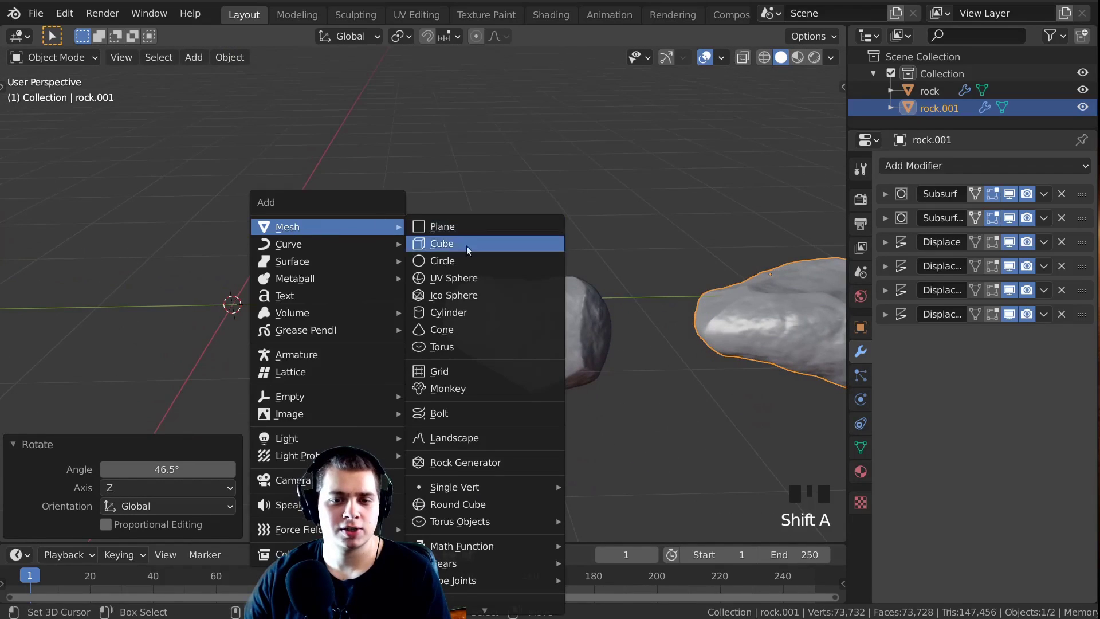
left_click(449, 463)
middle_click_drag(314, 294, 517, 226)
scroll(343, 321, "down", 2)
scroll(176, 468, "down", 6)
left_click(228, 498)
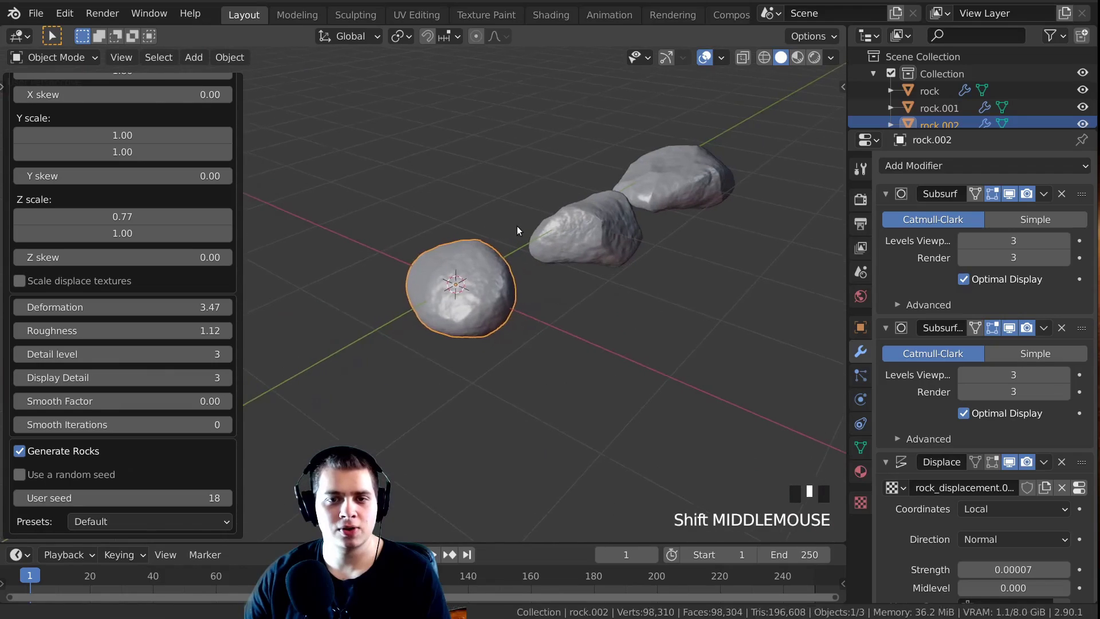
Step: Move the new rock about -1.7 m along the Y axis, away from the world origin
key("g")
left_click(360, 311)
middle_click_drag(361, 311, 400, 242)
Step: Generate another rock with upper X scale 1.57, upper Y scale 1.69 and roughness 2.08
key("shift+a")
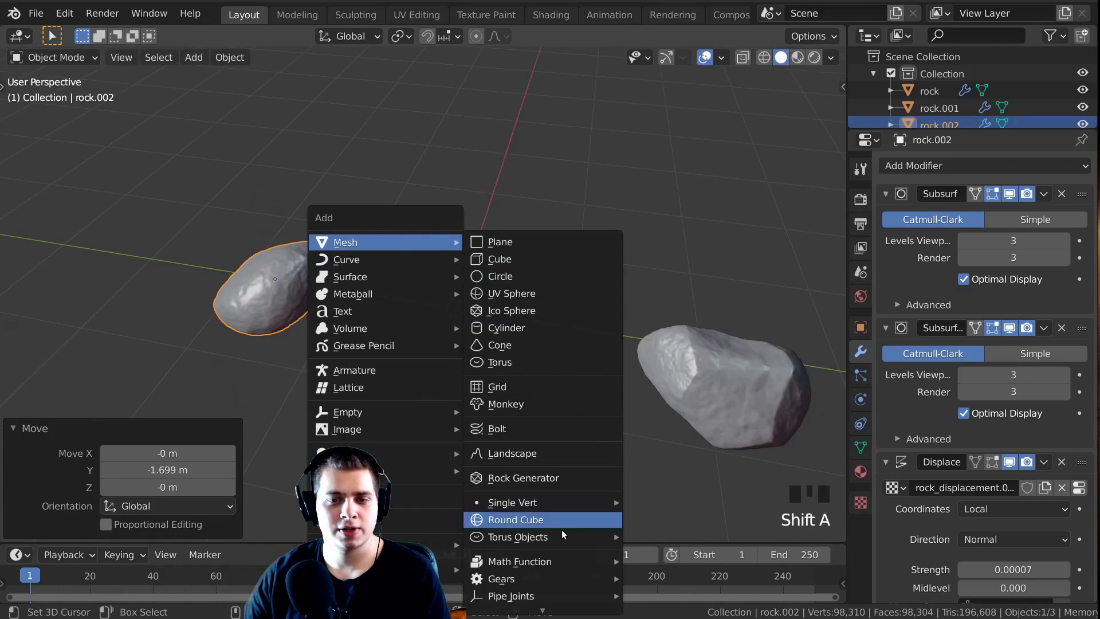
left_click(527, 478)
scroll(201, 516, "up", 1)
scroll(197, 503, "down", 3)
middle_click_drag(269, 430, 355, 343)
scroll(323, 315, "up", 2)
scroll(104, 268, "up", 6)
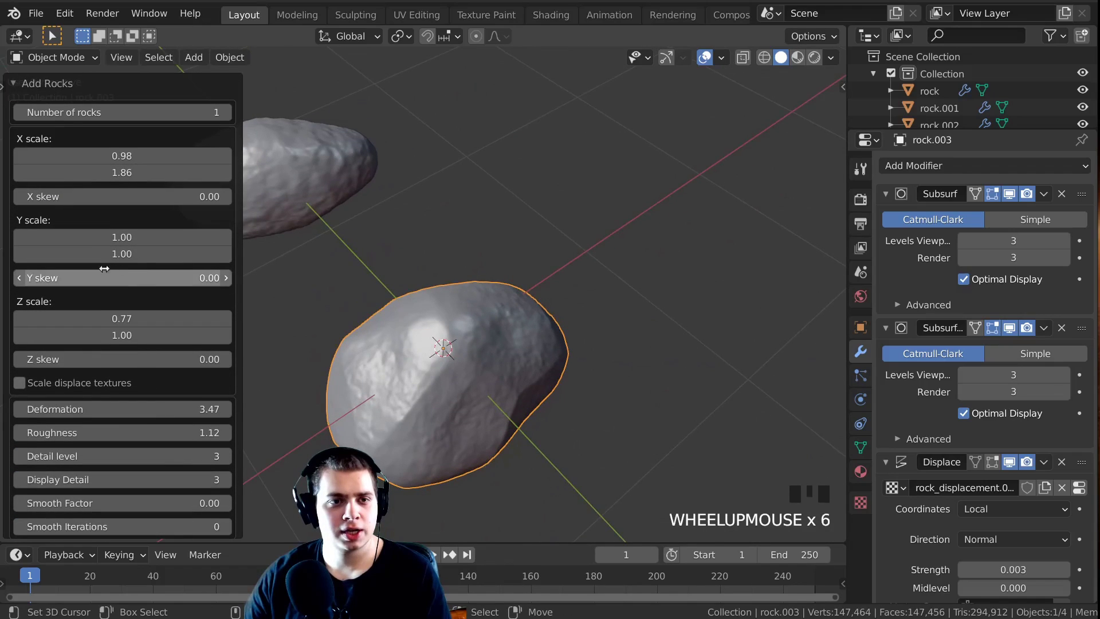
left_click_drag(114, 254, 132, 254)
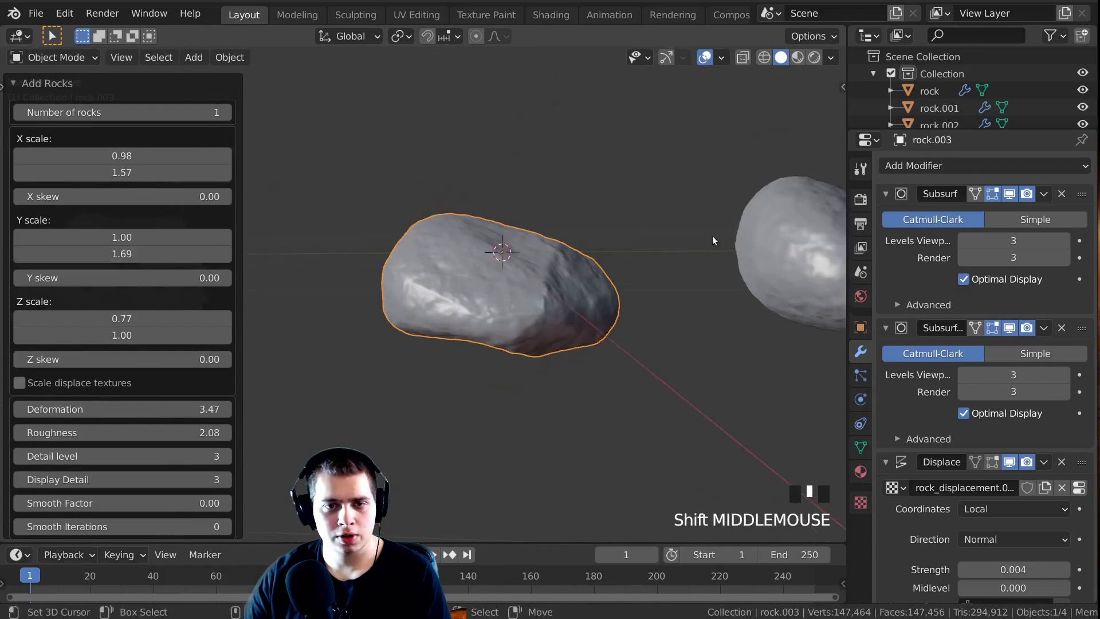
Step: Move the latest rock about -3.67 m along the Y axis to the end of the row
middle_click_drag(713, 235, 672, 319)
scroll(671, 318, "down", 7)
middle_click_drag(590, 366, 497, 346)
middle_click_drag(497, 346, 589, 341, "shift")
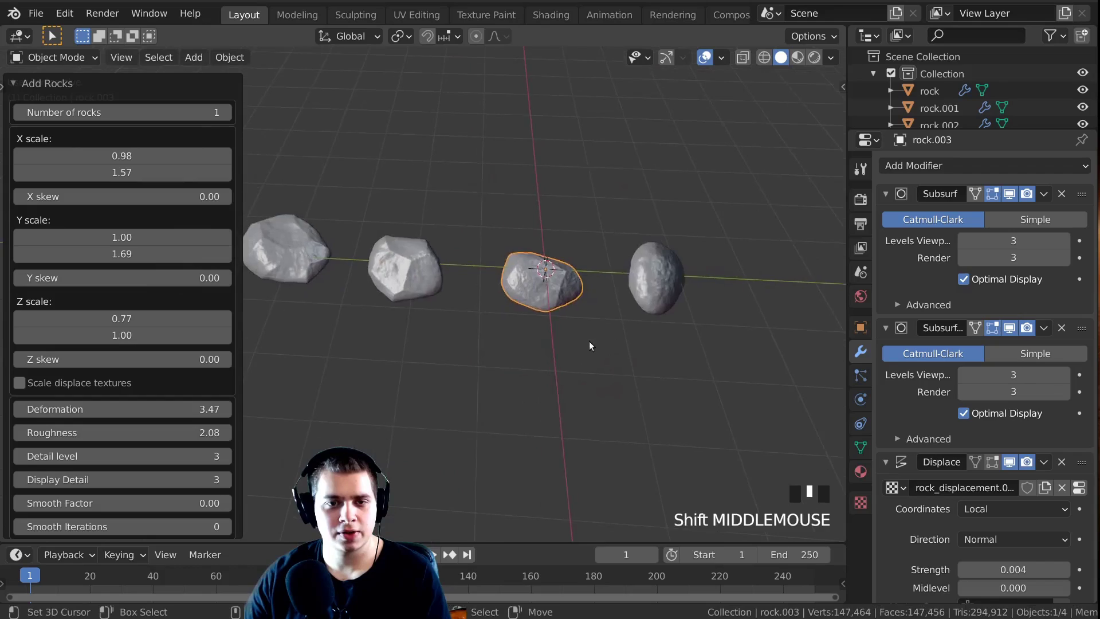
scroll(517, 315, "down", 4)
key("g")
left_click(701, 318)
middle_click_drag(702, 318, 426, 216)
scroll(387, 216, "down", 1)
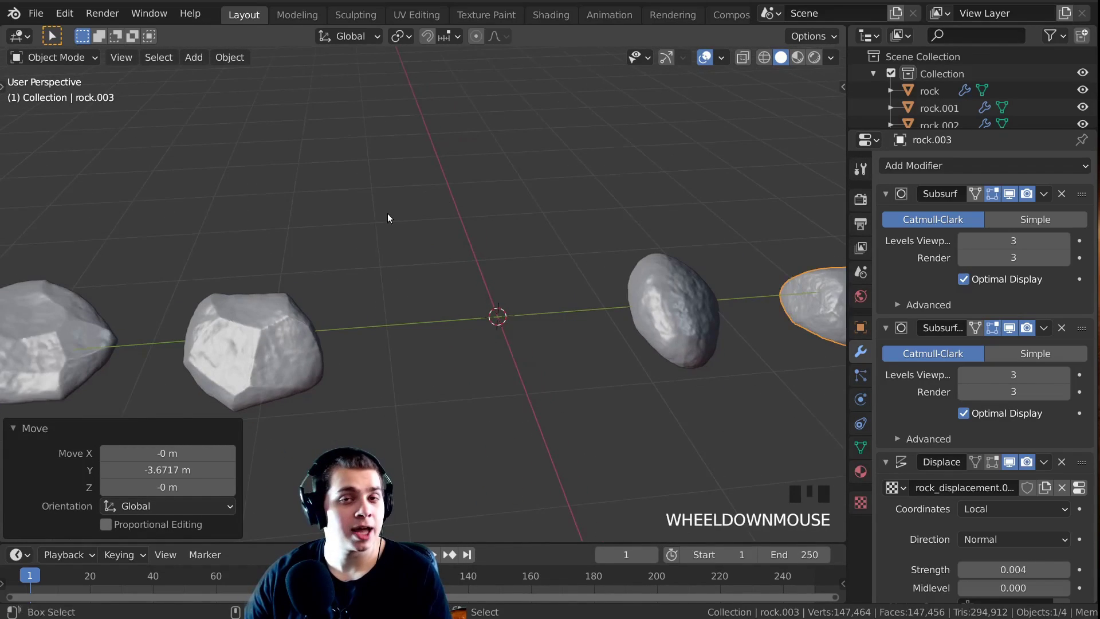
Step: Add a Landscape mesh at the origin and turn on its Sphere option to form a rock
scroll(370, 205, "down", 1, "shift")
key("shift+a")
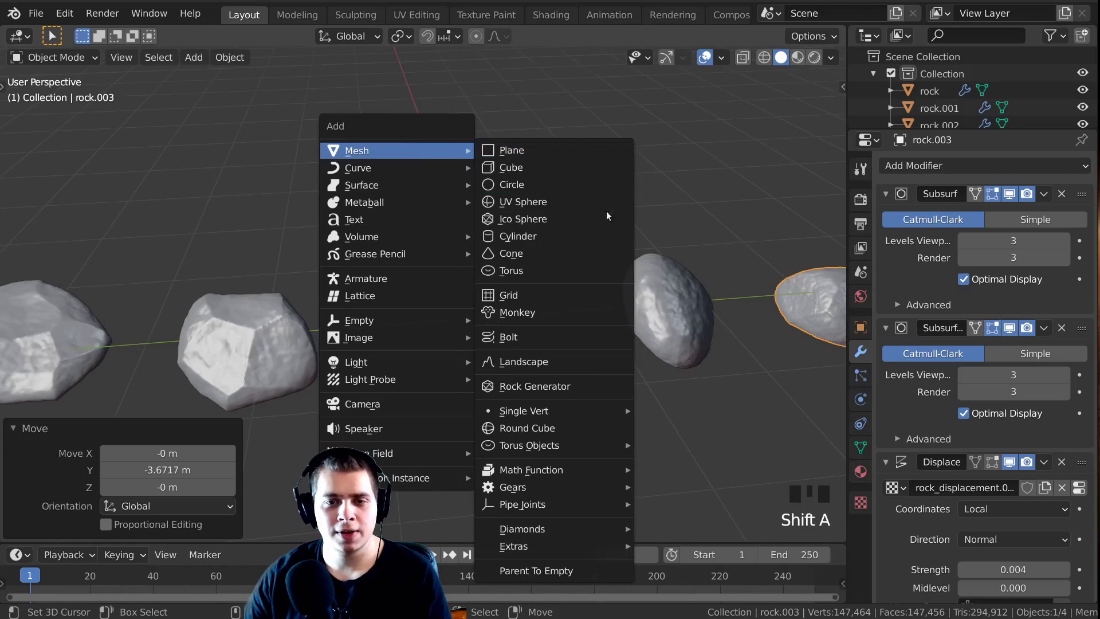
left_click(559, 361)
middle_click_drag(558, 364, 496, 359)
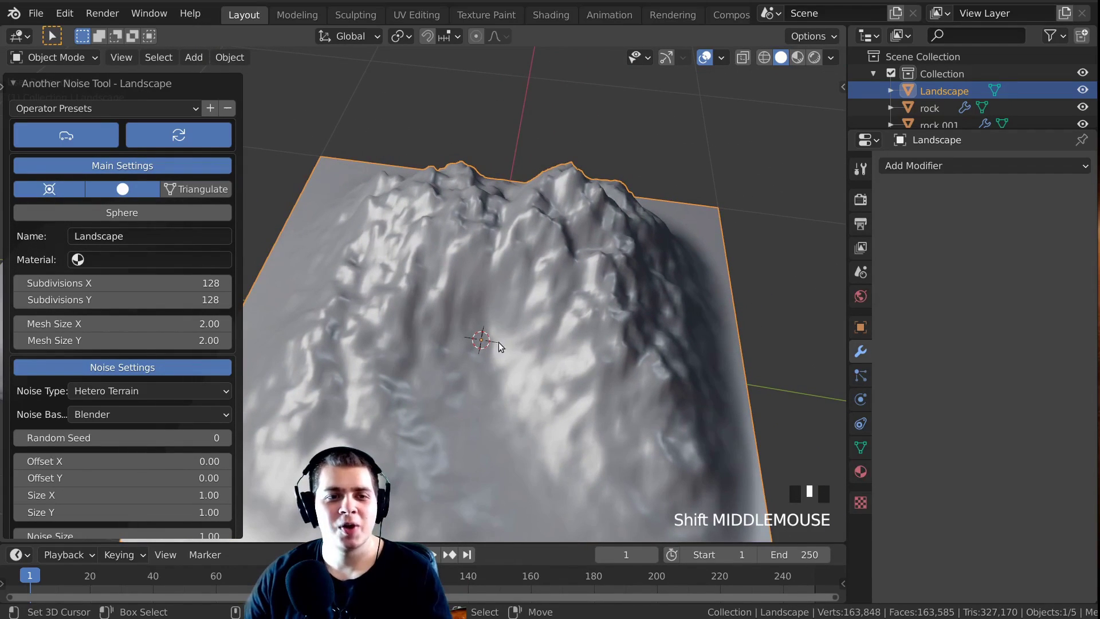
left_click(102, 212)
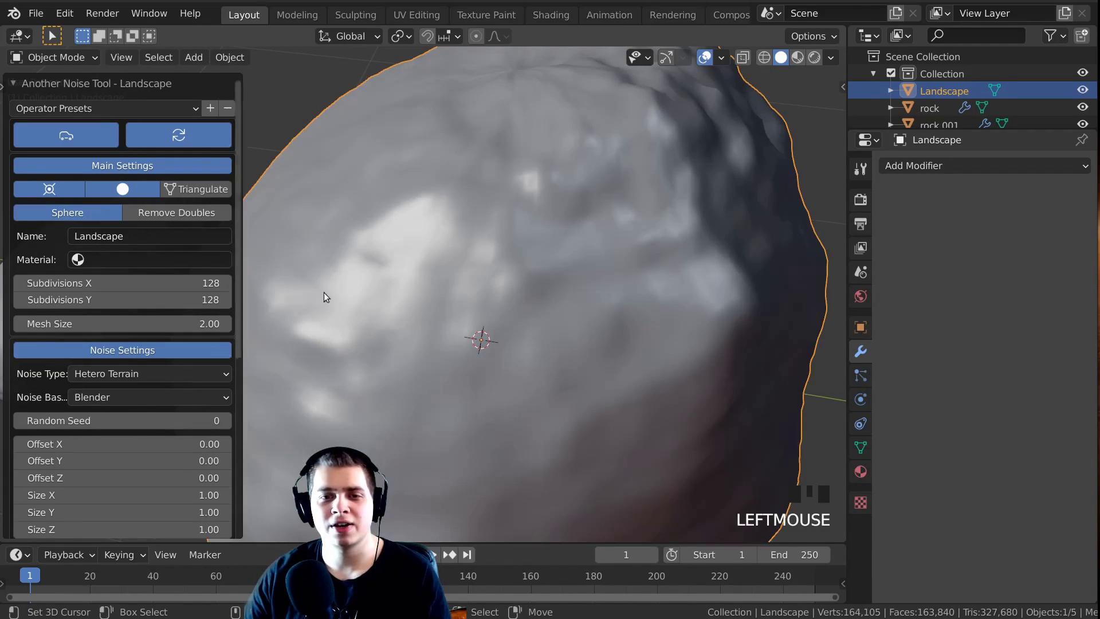
middle_click_drag(324, 292, 572, 199)
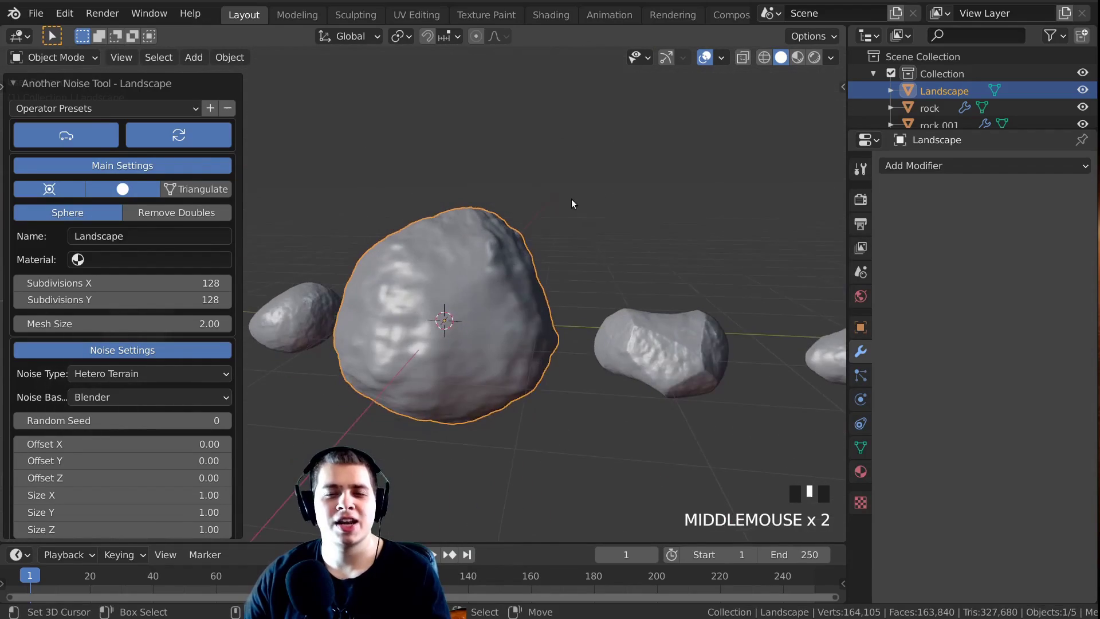
Step: Examine the Landscape rock's mesh in Edit Mode and compare it with the base cage of the neighbouring generated rock
scroll(562, 235, "up", 2)
middle_click_drag(562, 235, 587, 126)
scroll(528, 212, "up", 4)
scroll(528, 212, "down", 4)
middle_click_drag(528, 212, 562, 264)
scroll(562, 264, "up", 4)
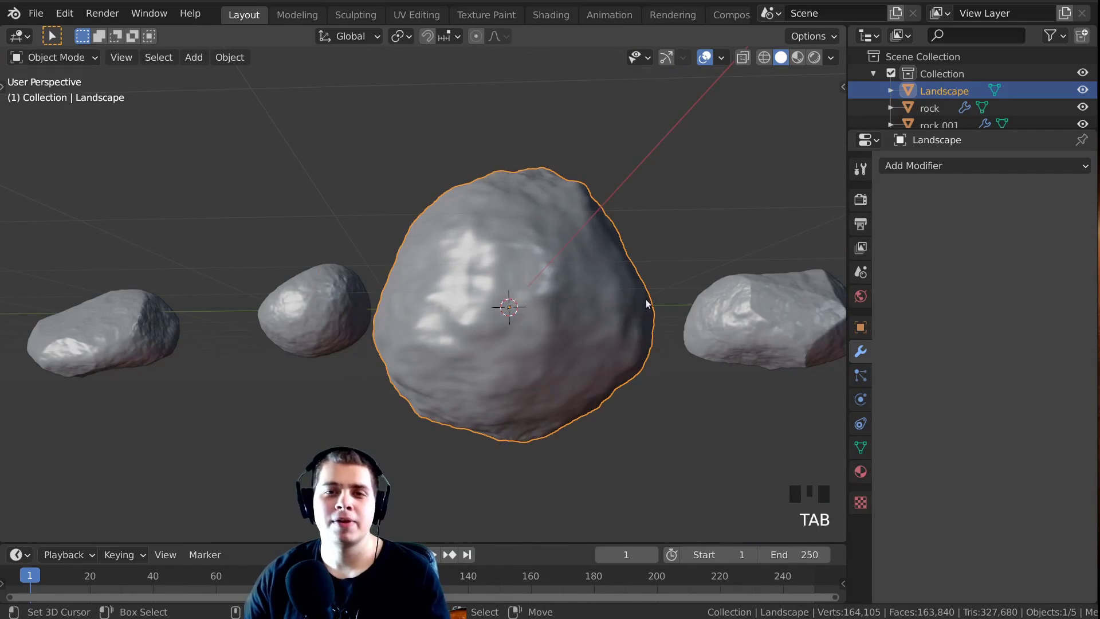
middle_click_drag(646, 304, 560, 243)
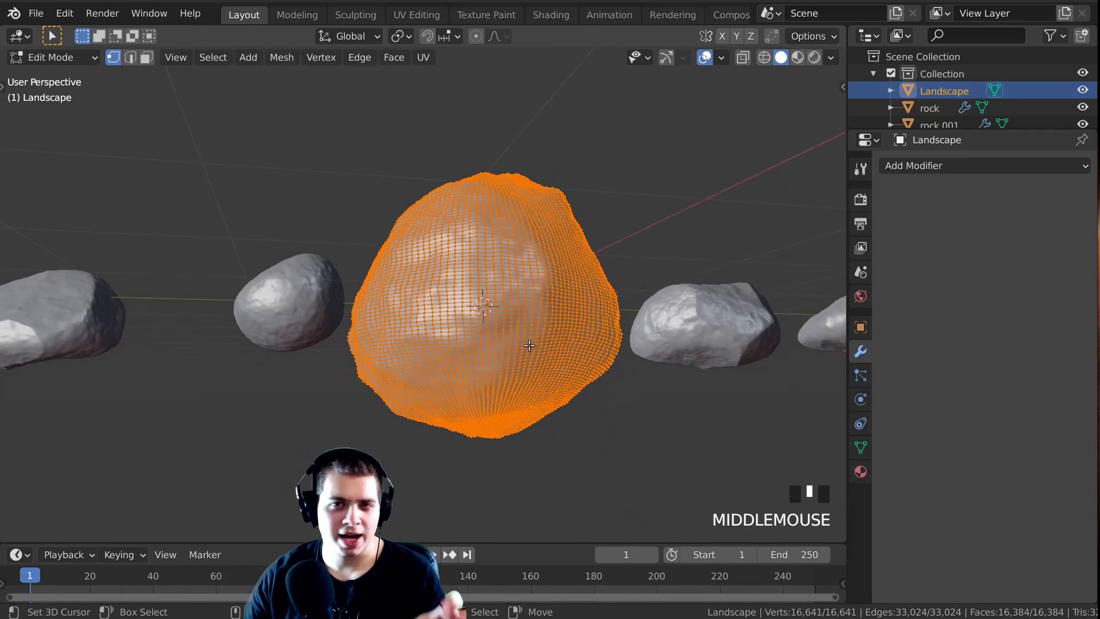
scroll(528, 345, "up", 1)
key("Tab")
right_click(316, 319)
middle_click_drag(316, 319, 287, 437)
key("Tab")
middle_click_drag(385, 331, 371, 317)
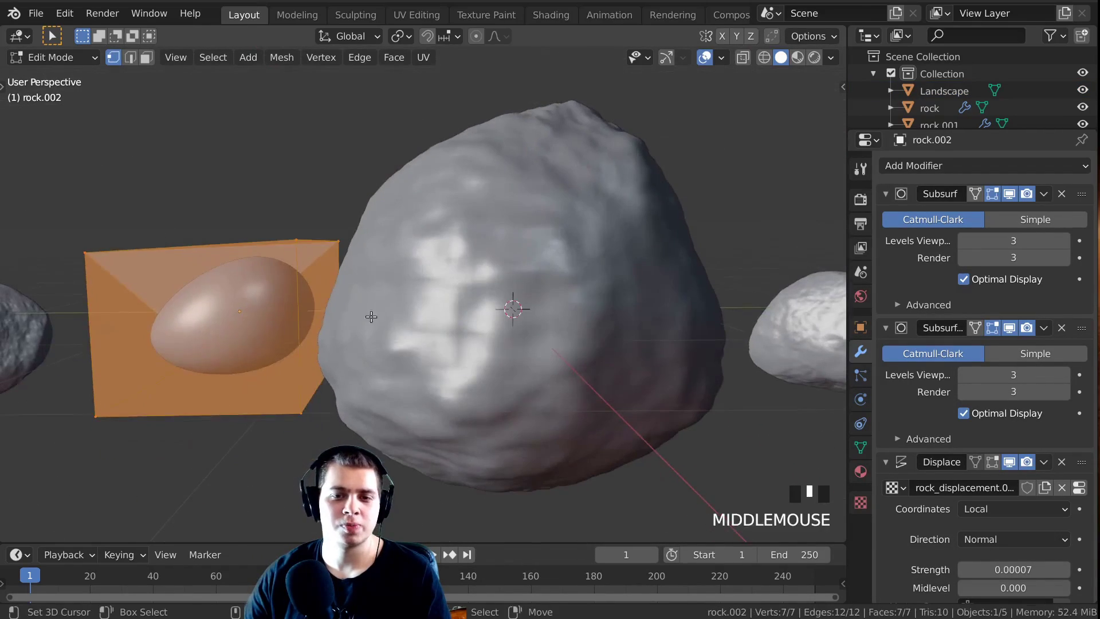
key("Tab")
Step: Select the Landscape rock, scale it down to match the other rocks and shift it along the Y axis
right_click(645, 335)
scroll(645, 335, "down", 2)
key("s")
left_click(584, 300)
middle_click_drag(584, 300, 579, 375)
key("g")
key("y")
left_click(561, 271)
Step: Adjust the Landscape rock's position along X, then move it about 0.18 m along Y to align it with the row
scroll(562, 271, "down", 3)
key("g")
key("x")
left_click(594, 365)
key("g")
key("y")
left_click(565, 378)
scroll(424, 311, "up", 1)
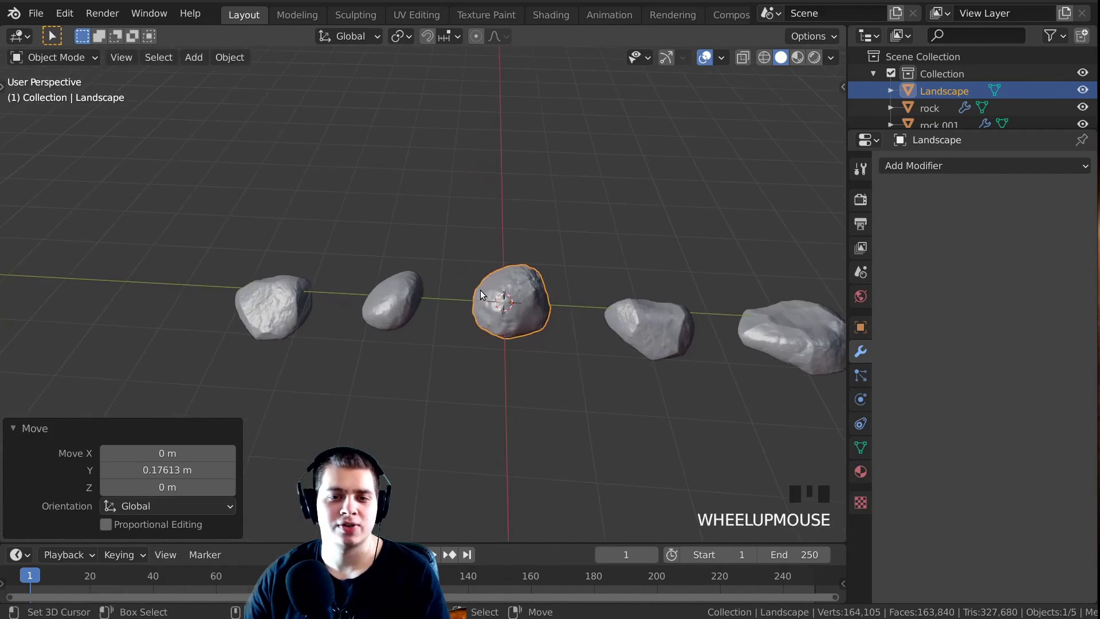
Step: Add a plane at the origin and scale it up by a factor of about 8.1 as the ground
middle_click_drag(424, 311, 373, 128, "shift")
key("shift+a")
mouse_move(366, 125)
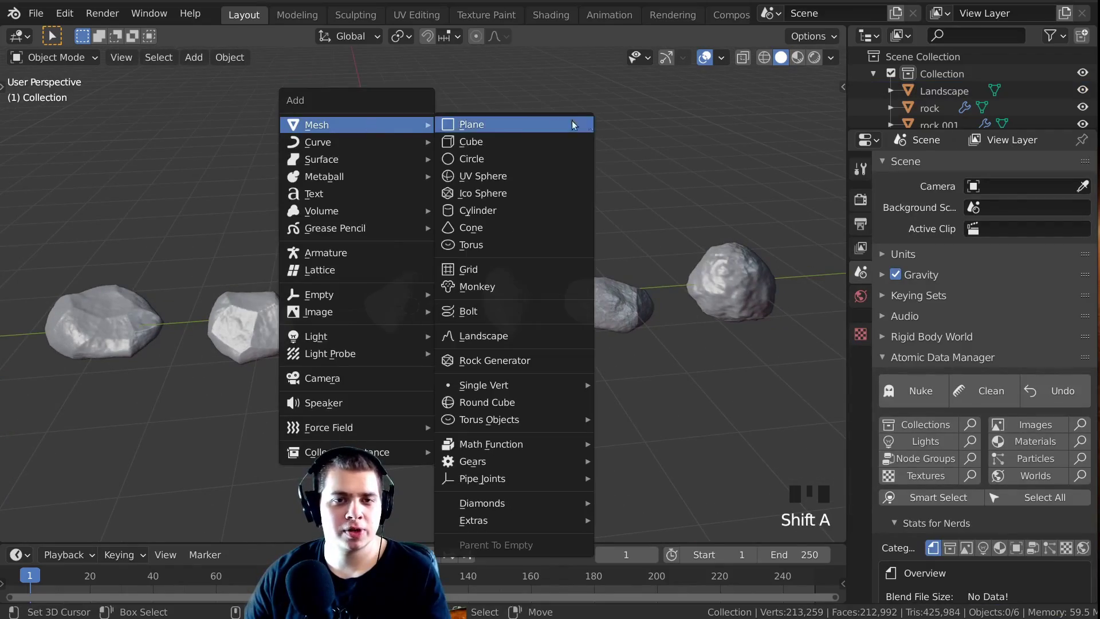
left_click(516, 128)
key("s")
left_click(764, 276)
scroll(764, 276, "up", 5)
Step: Refine the ground plane's position and size beneath the rocks and preview the scene in rendered shading
key("g")
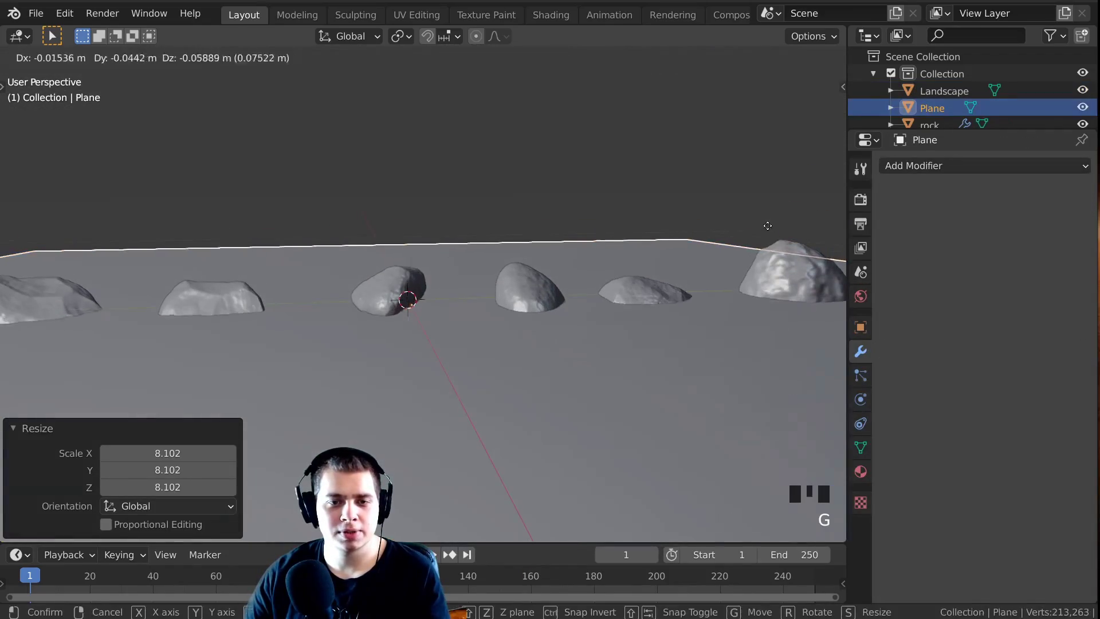
key("Return")
key("s")
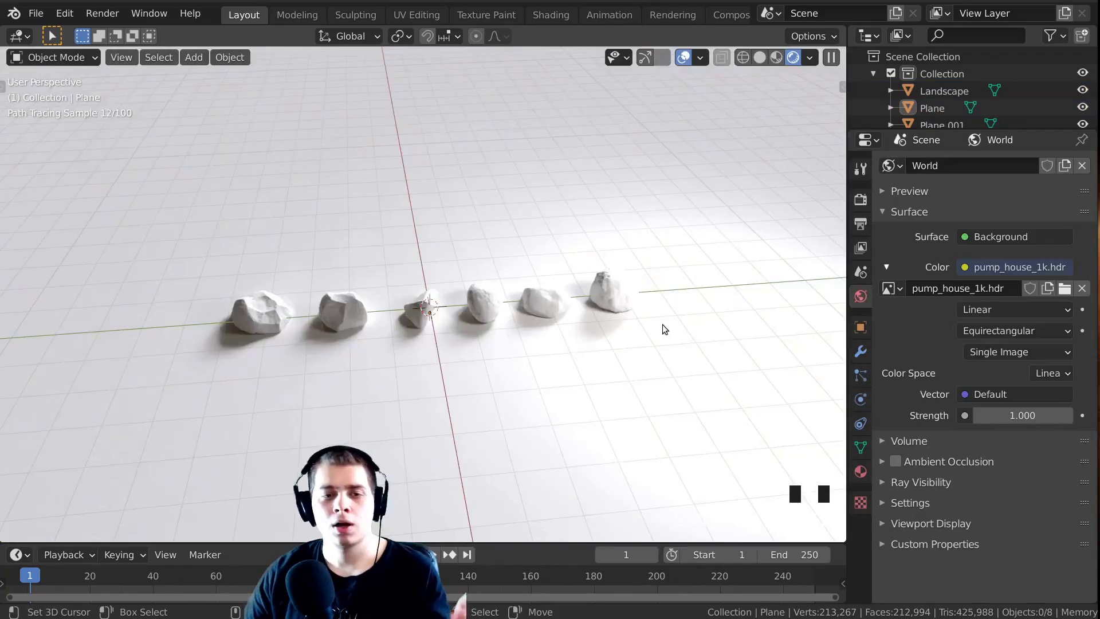
left_click(814, 57)
Step: Examine the rendered rocks, the light plane above them and the pump_house_1k.hdr environment lighting
middle_click_drag(596, 192, 587, 228, "shift")
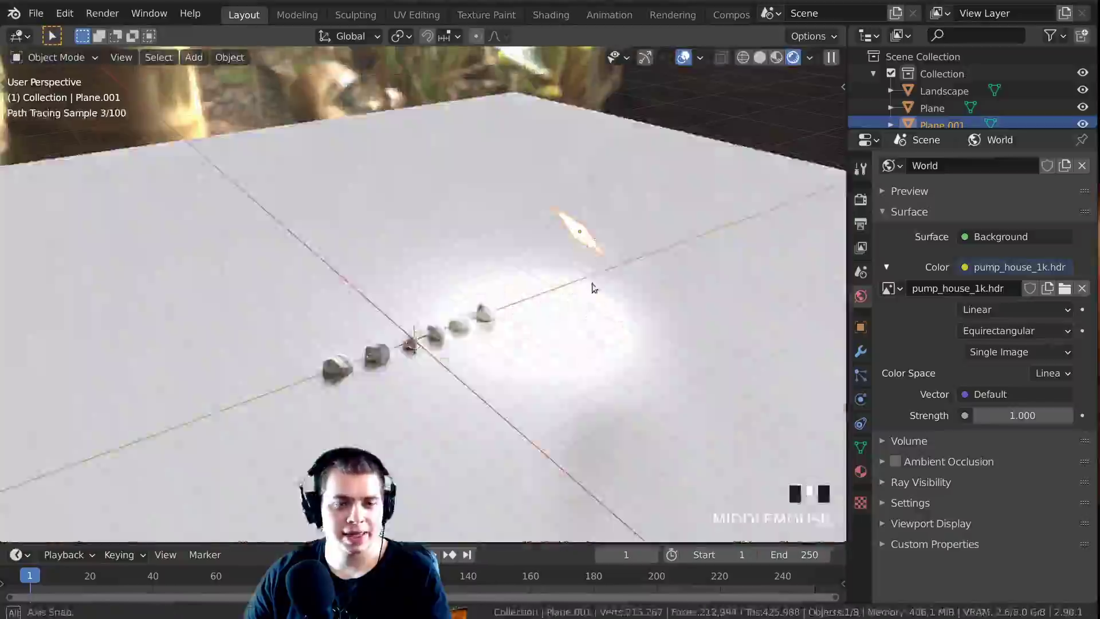
mouse_move(592, 287)
middle_mouse_down()
mouse_move(467, 257)
mouse_move(572, 329)
mouse_move(504, 335)
mouse_move(466, 310)
middle_mouse_up()
scroll(467, 258, "down", 3)
scroll(504, 335, "up", 6)
scroll(465, 310, "up", 2)
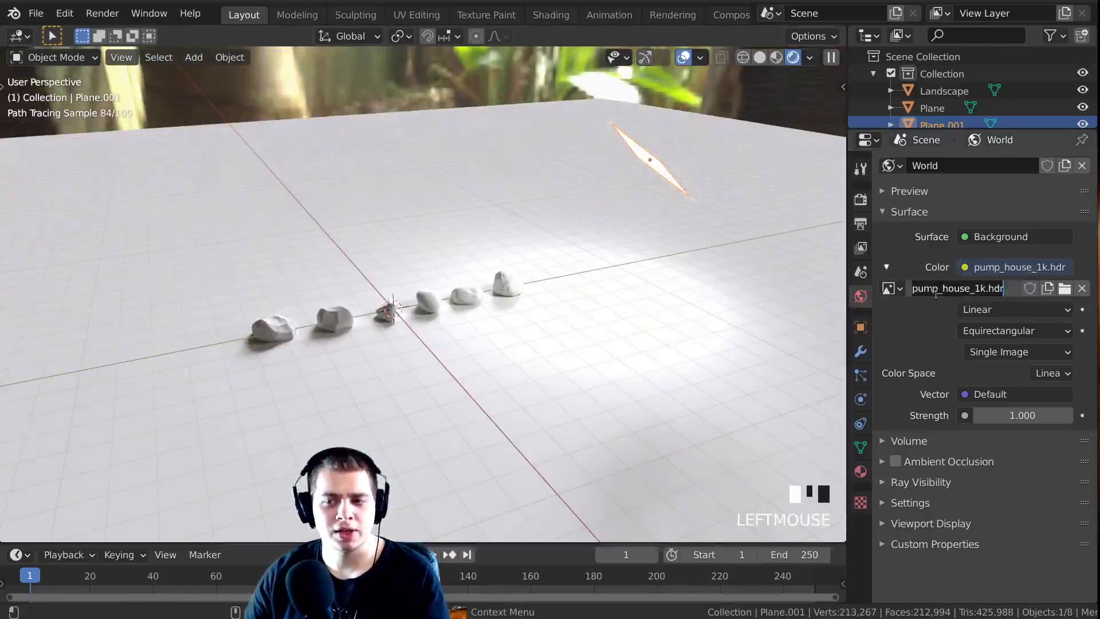
left_click(396, 371)
middle_click_drag(396, 371, 326, 390)
scroll(326, 389, "up", 5)
middle_click_drag(579, 321, 485, 298)
Step: Compare the row of rocks up close in different viewport shading modes and select the Landscape rock
key("z")
middle_click_drag(607, 301, 570, 252, "shift")
scroll(569, 253, "up", 3)
key("z")
scroll(528, 223, "up", 1)
middle_click_drag(528, 223, 518, 238)
left_click(610, 431)
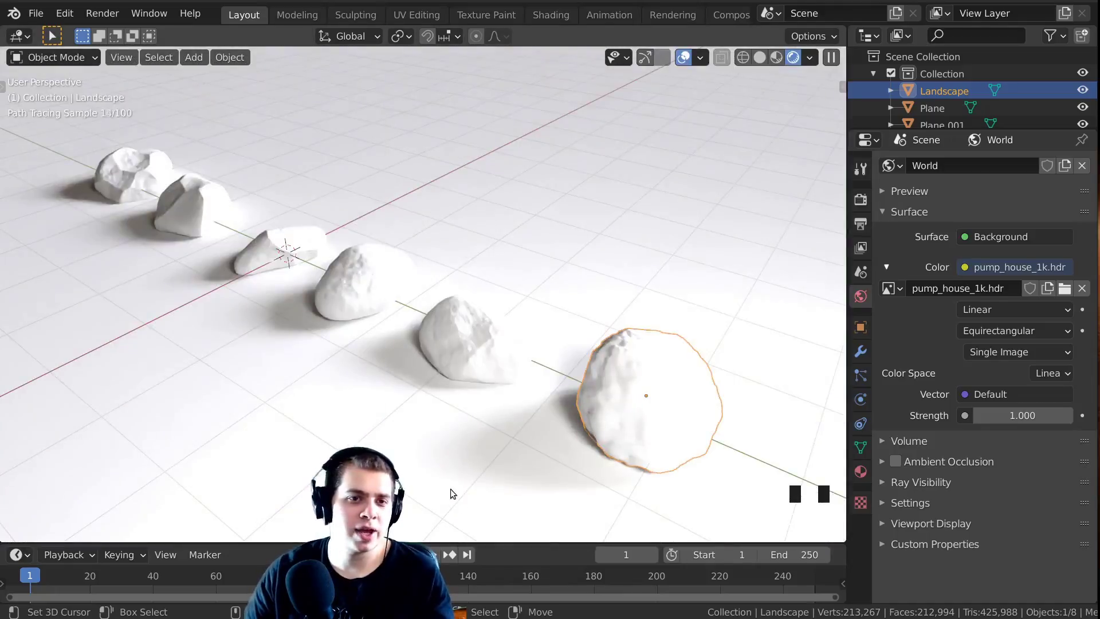
Step: Review the whole row of rocks on the ground plane in solid shading from several angles
middle_click_drag(494, 473, 536, 427)
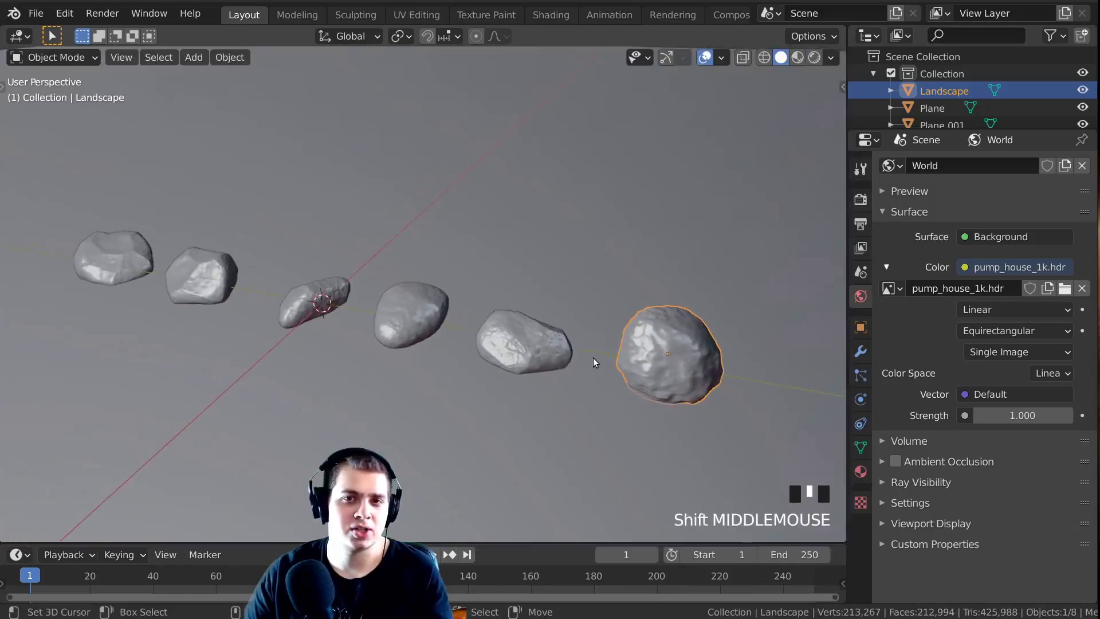
mouse_move(544, 348)
middle_mouse_down("shift")
mouse_move(638, 319)
mouse_move(497, 279)
mouse_move(521, 302)
mouse_move(407, 307)
middle_mouse_up("shift")
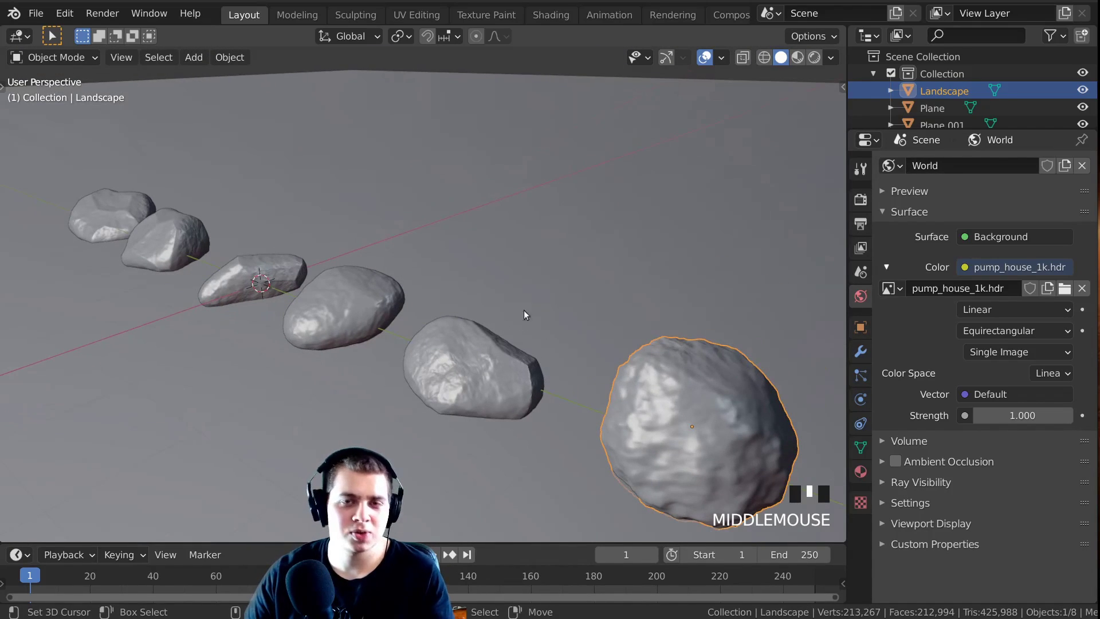
middle_click_drag(523, 310, 535, 284, "shift")
scroll(545, 302, "down", 2)
scroll(596, 303, "up", 2)
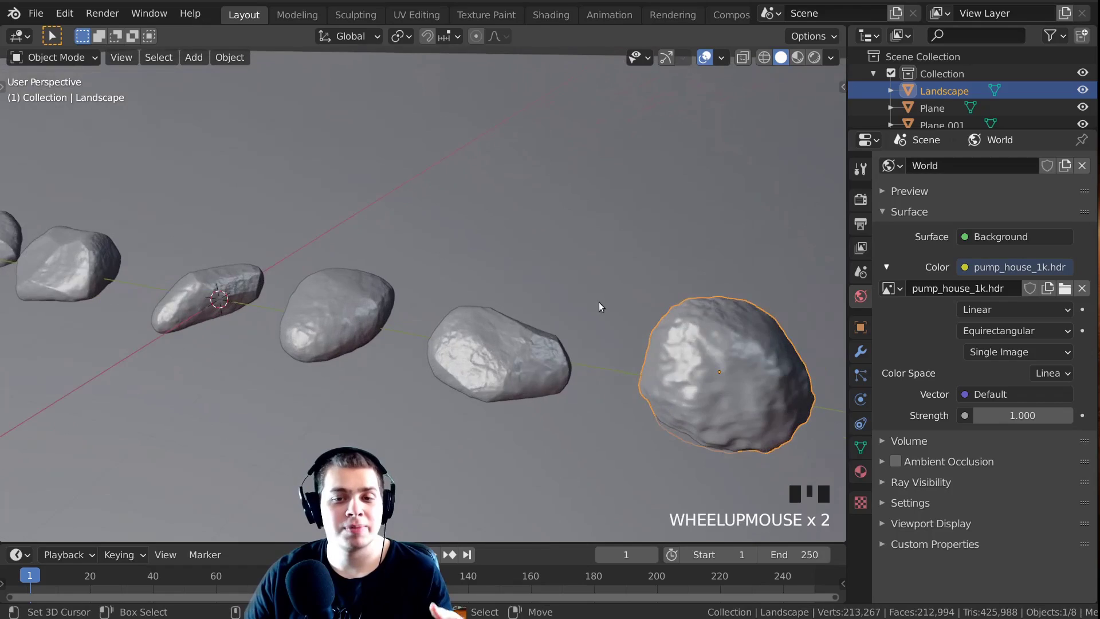
middle_click_drag(599, 301, 629, 264)
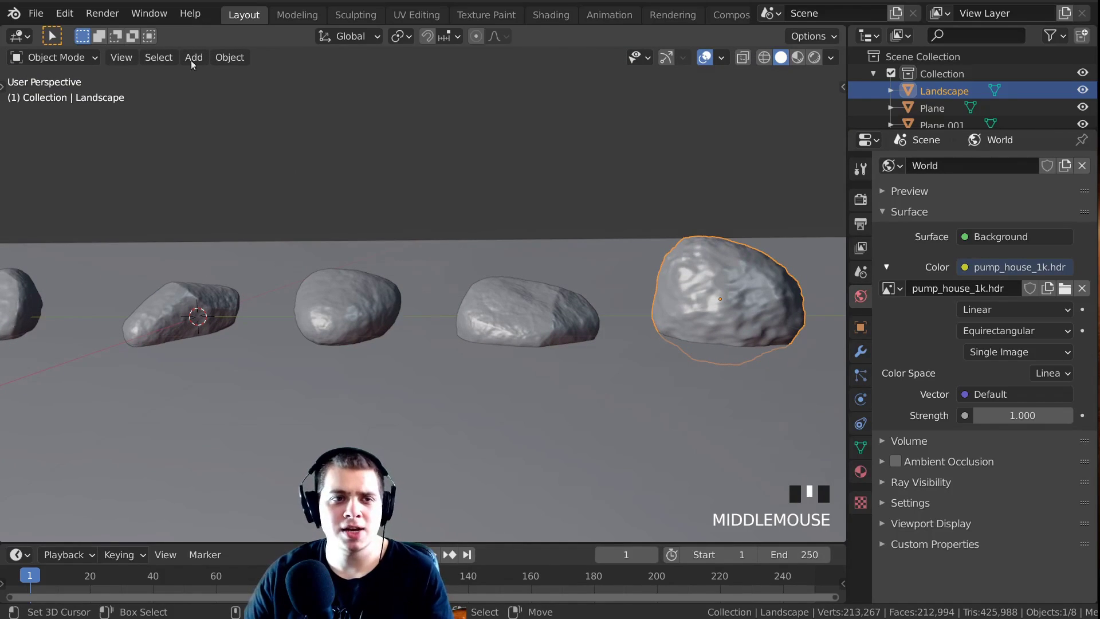
left_click(36, 15)
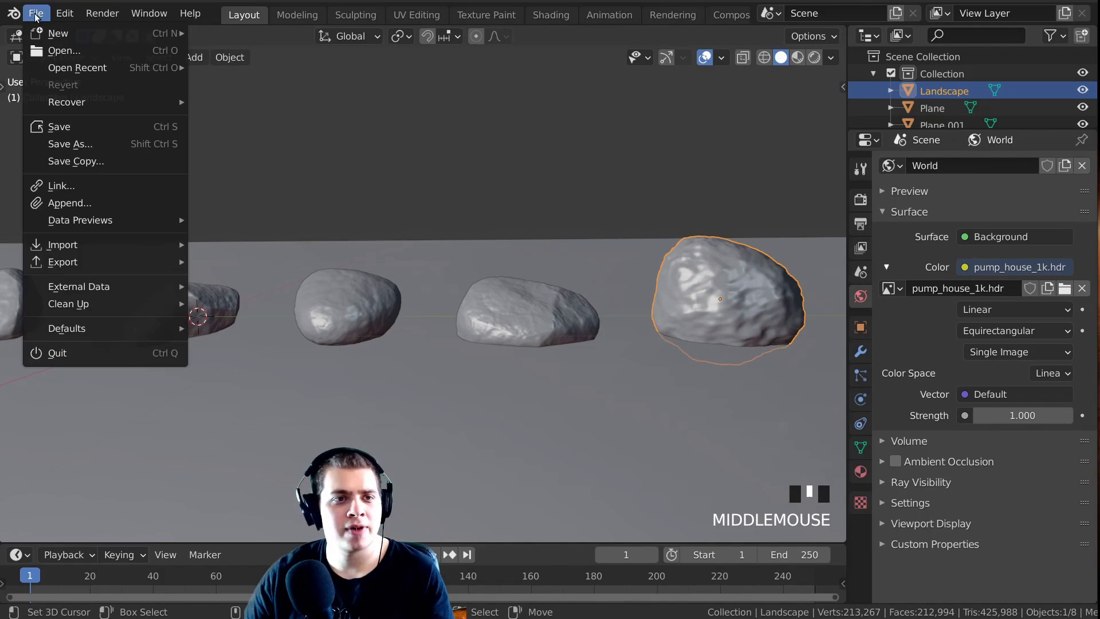
Step: Append the Rock Shader material from the Procedural Rock Material.blend file
left_click(89, 205)
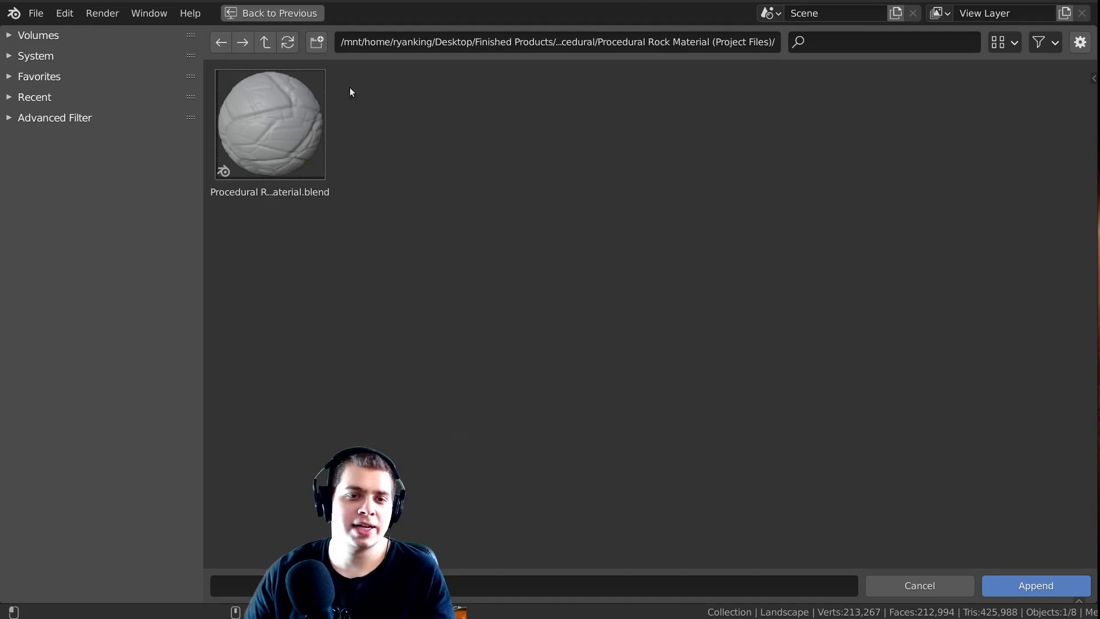
double_click(288, 126)
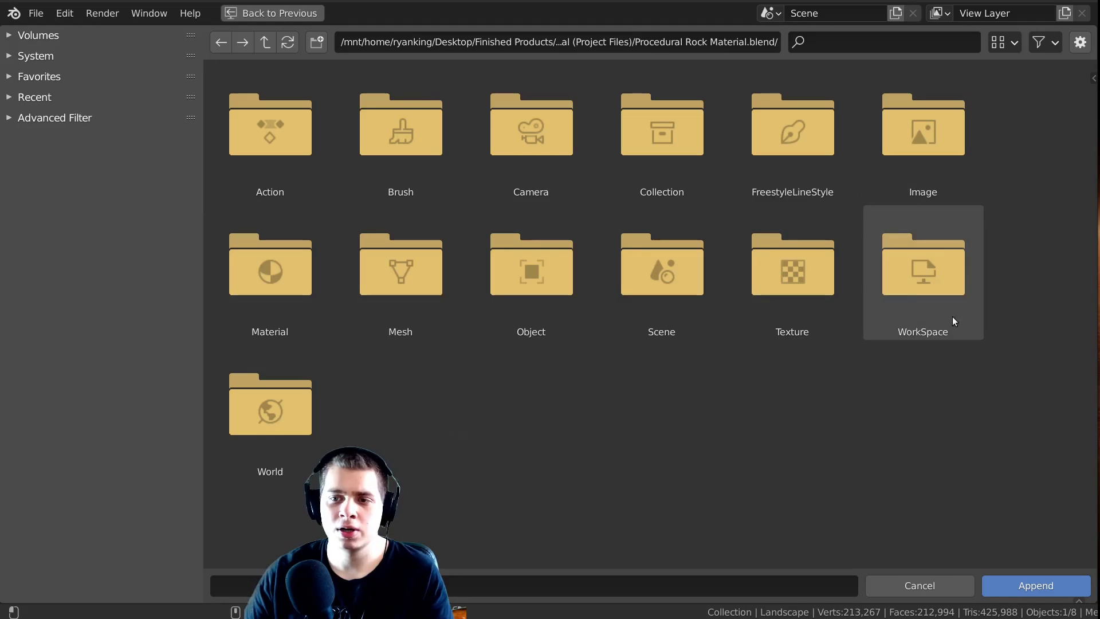
double_click(248, 272)
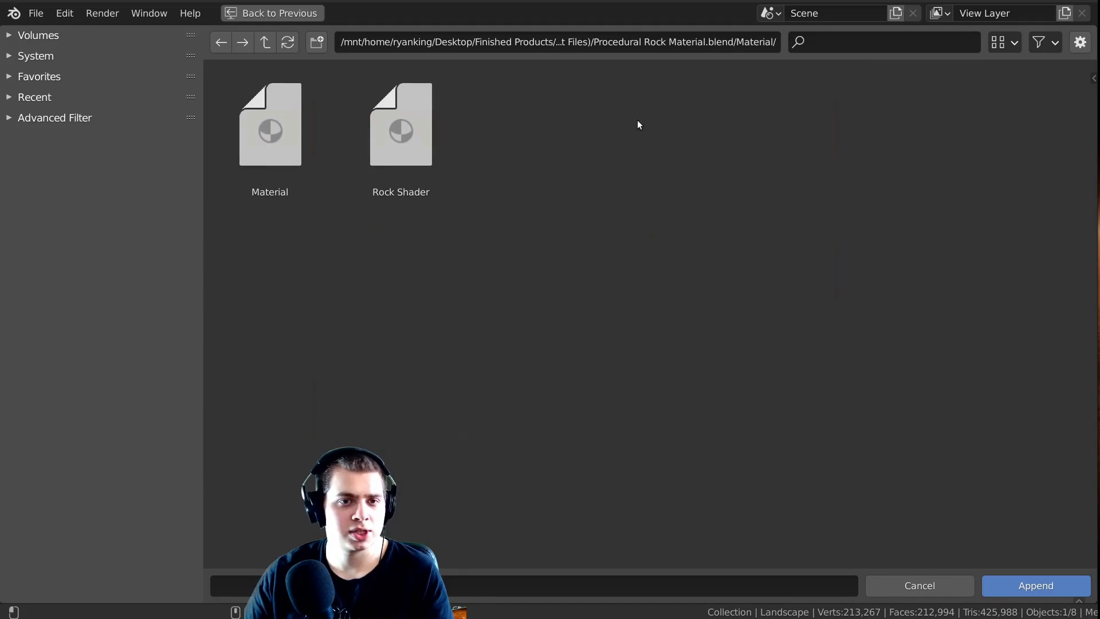
left_click(398, 147)
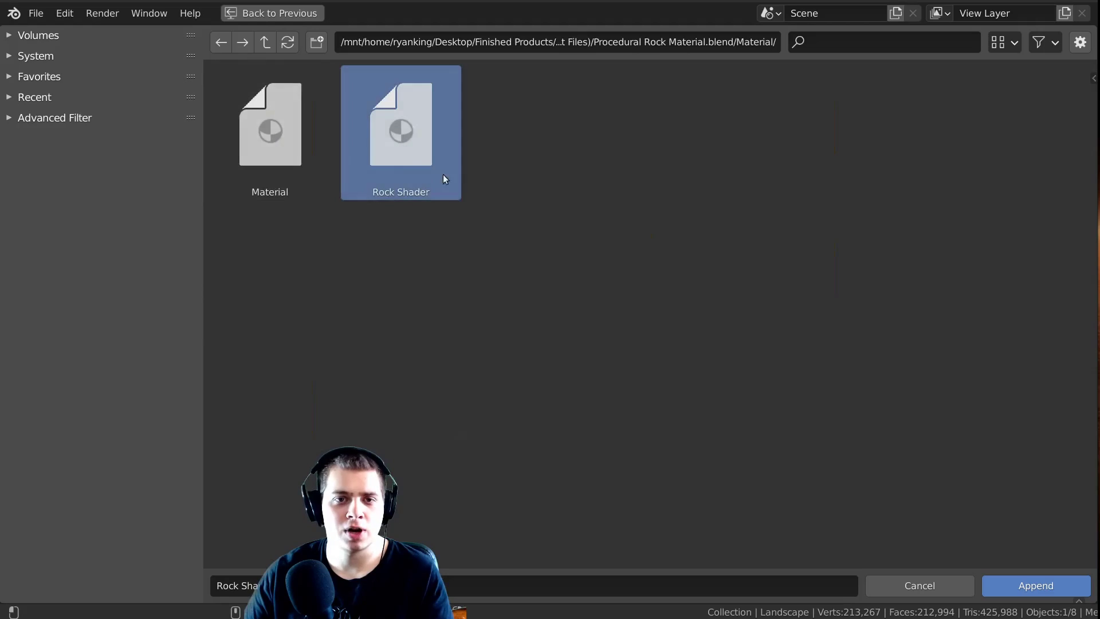
left_click(1032, 590)
Step: Assign the Rock Shader material to the rock beside the Landscape rock
middle_click_drag(674, 355, 516, 345)
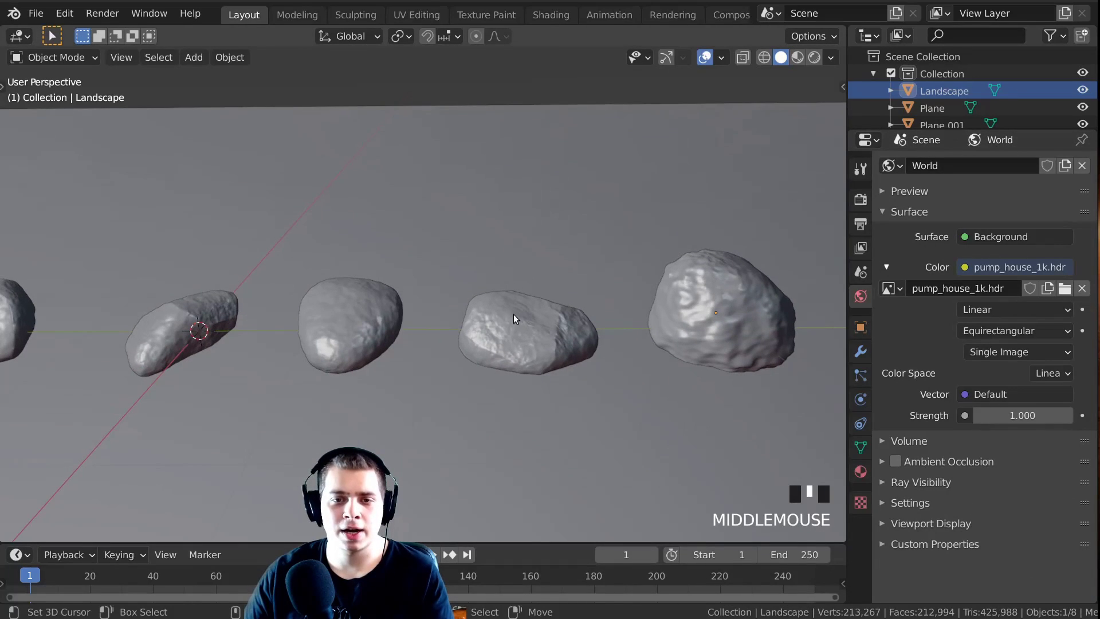
left_click(861, 472)
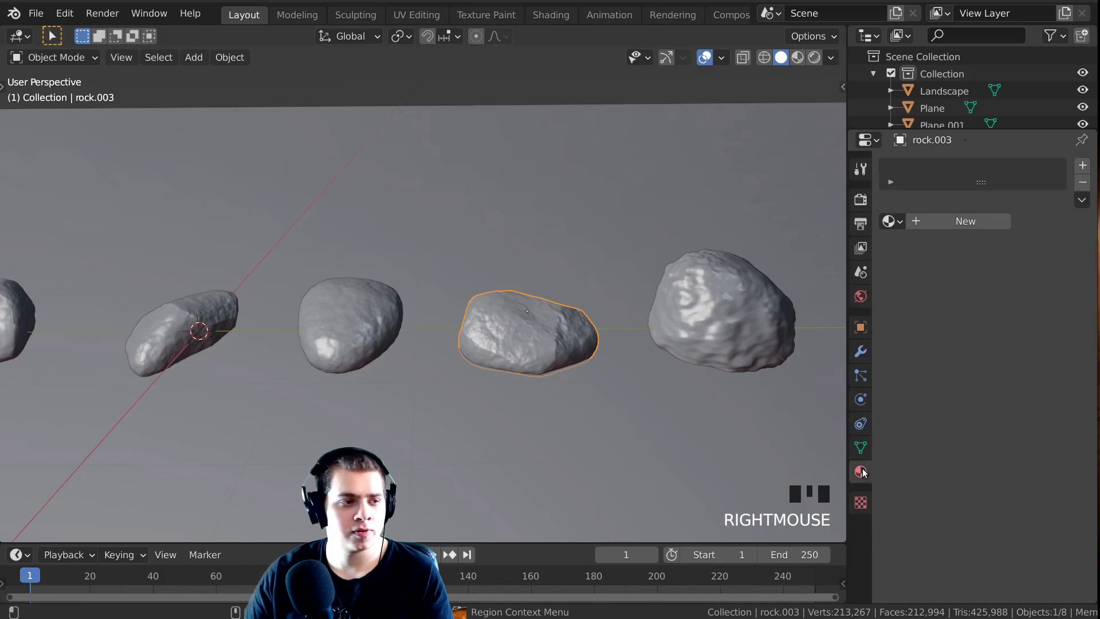
left_click(891, 221)
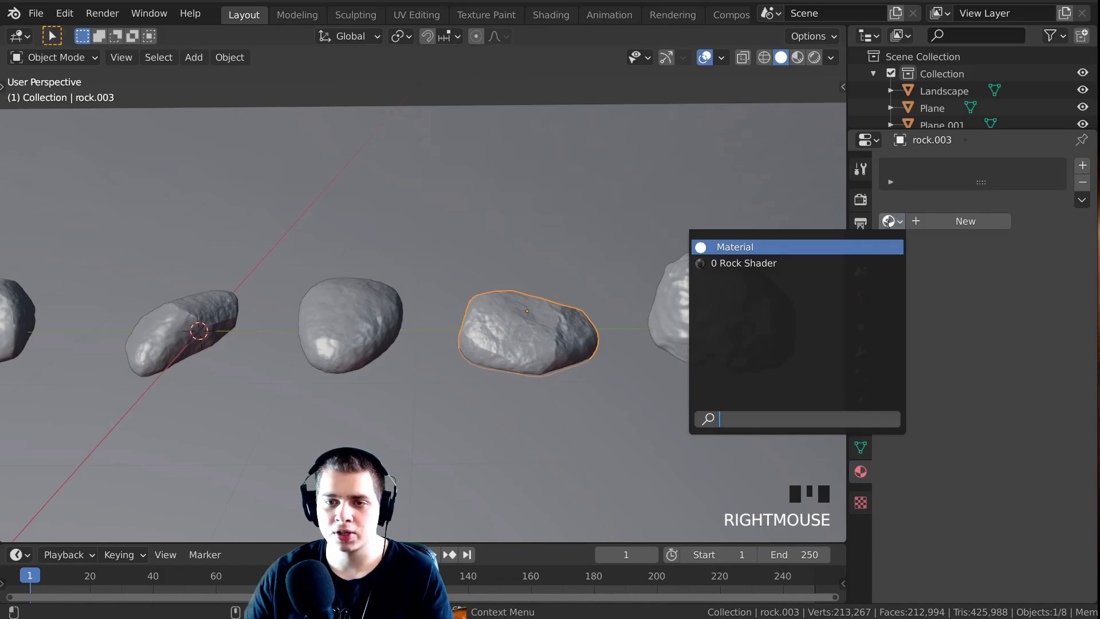
left_click(769, 267)
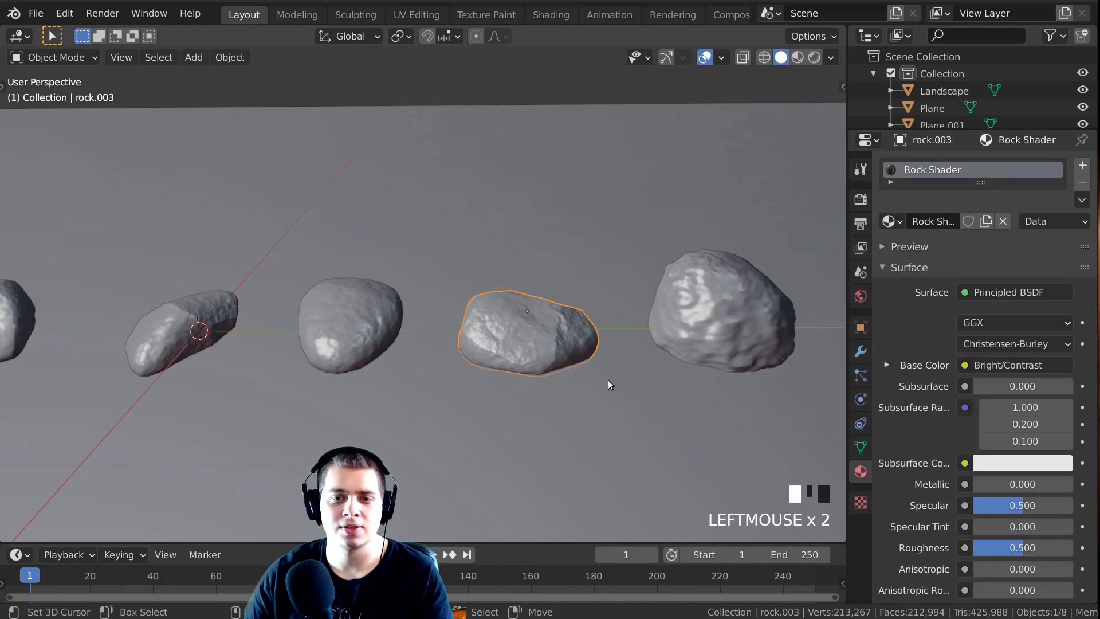
Step: Preview the scene in rendered shading and examine the Rock Shader surface on the selected rock up close
middle_click_drag(607, 379, 543, 370)
key("z")
left_click(583, 287)
middle_click_drag(583, 287, 627, 292)
scroll(547, 350, "up", 3)
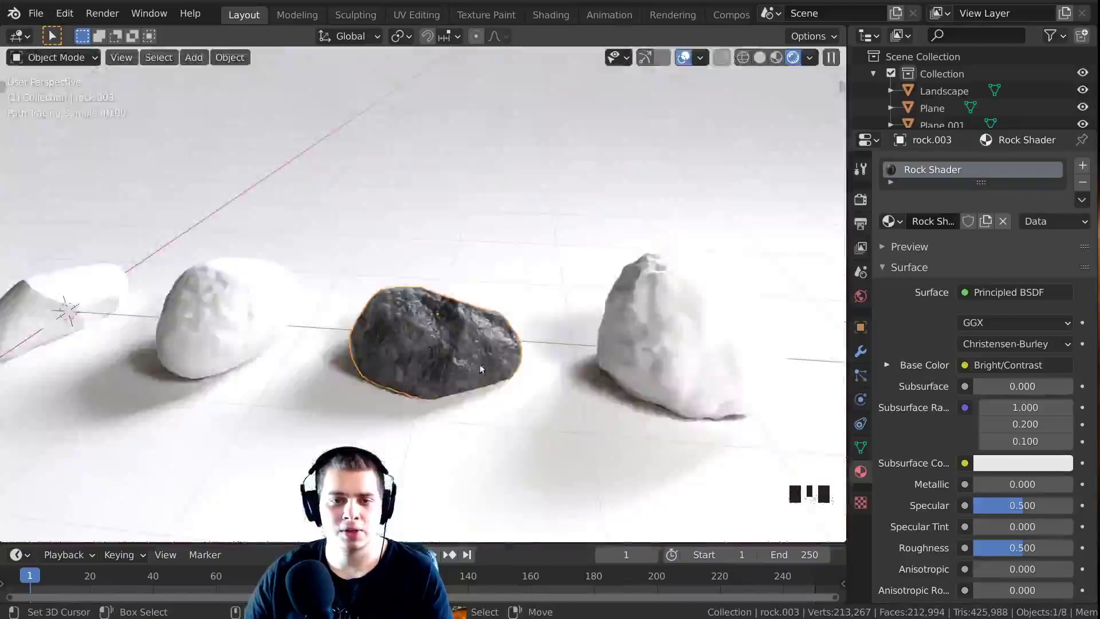
middle_click_drag(547, 350, 515, 315, "shift")
scroll(572, 311, "up", 2)
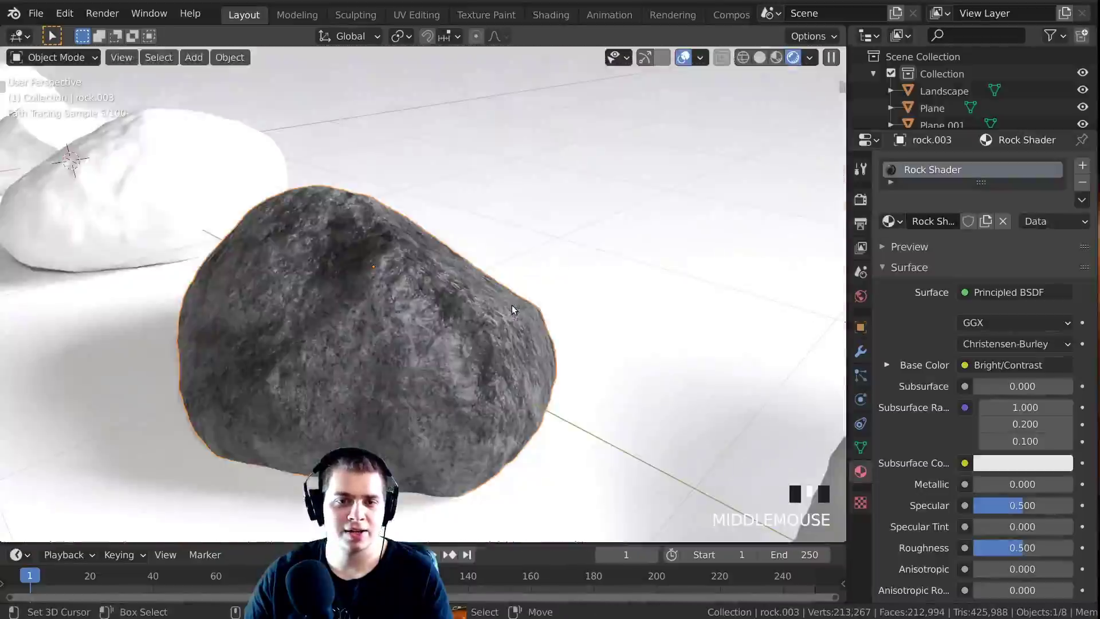
key("KP_Decimal")
middle_click_drag(394, 276, 298, 235)
scroll(608, 285, "down", 6)
middle_click_drag(483, 277, 437, 269)
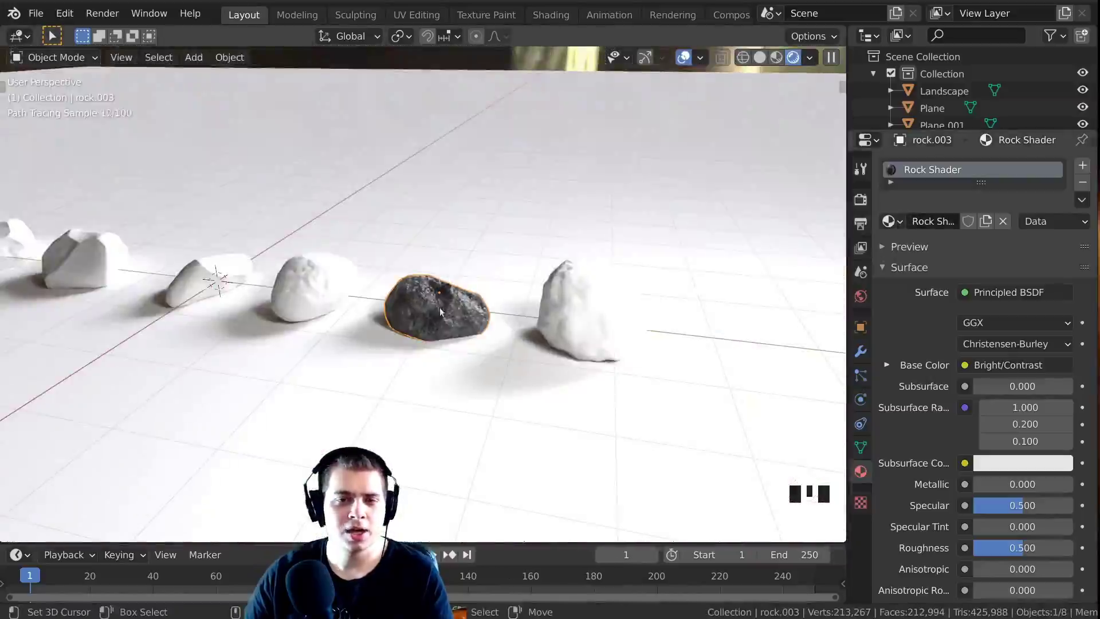
Step: Apply the Rock Shader to the Landscape rock and the round rock as well, and return the viewport to solid shading
scroll(441, 311, "up", 1)
left_click(891, 222)
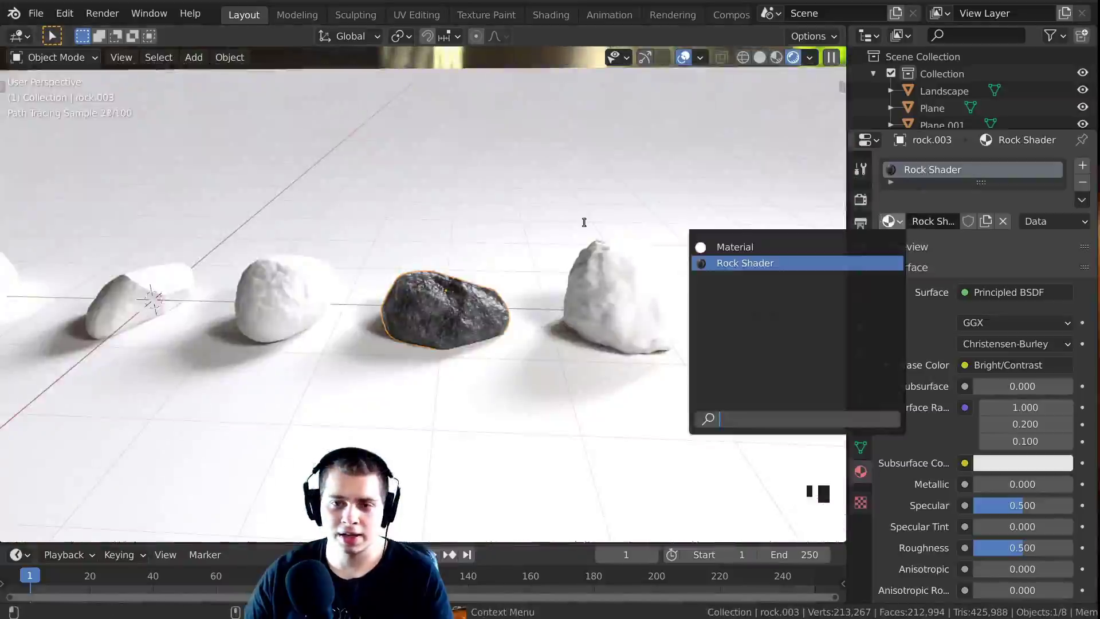
left_click_drag(890, 170, 603, 284)
scroll(380, 285, "down", 1)
scroll(381, 285, "up", 2)
middle_click_drag(381, 284, 498, 292, "shift")
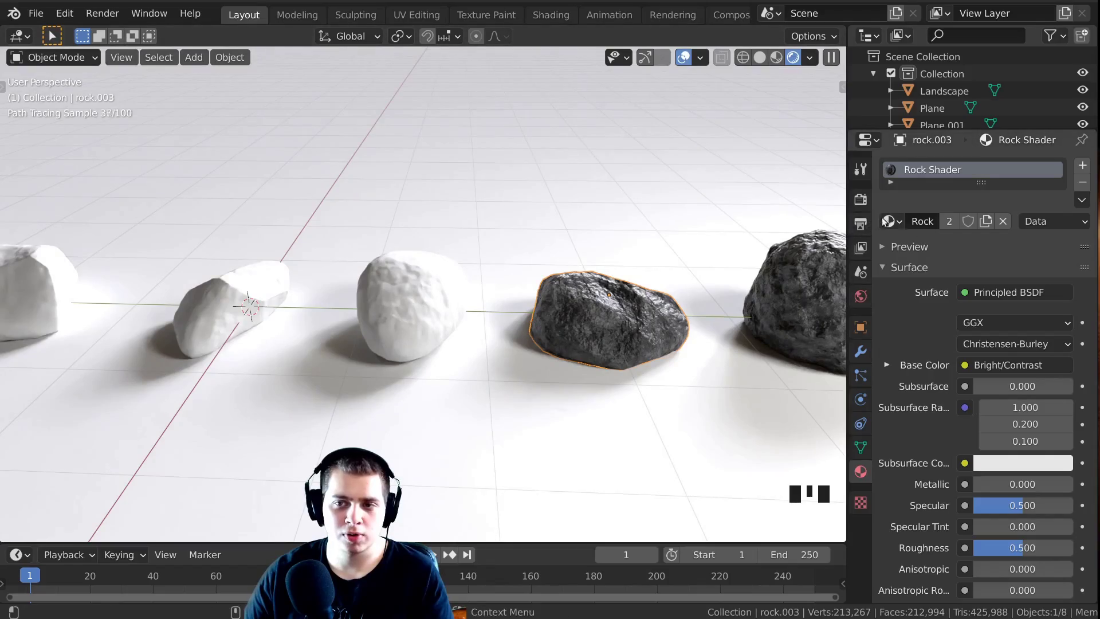
left_click_drag(825, 165, 418, 286)
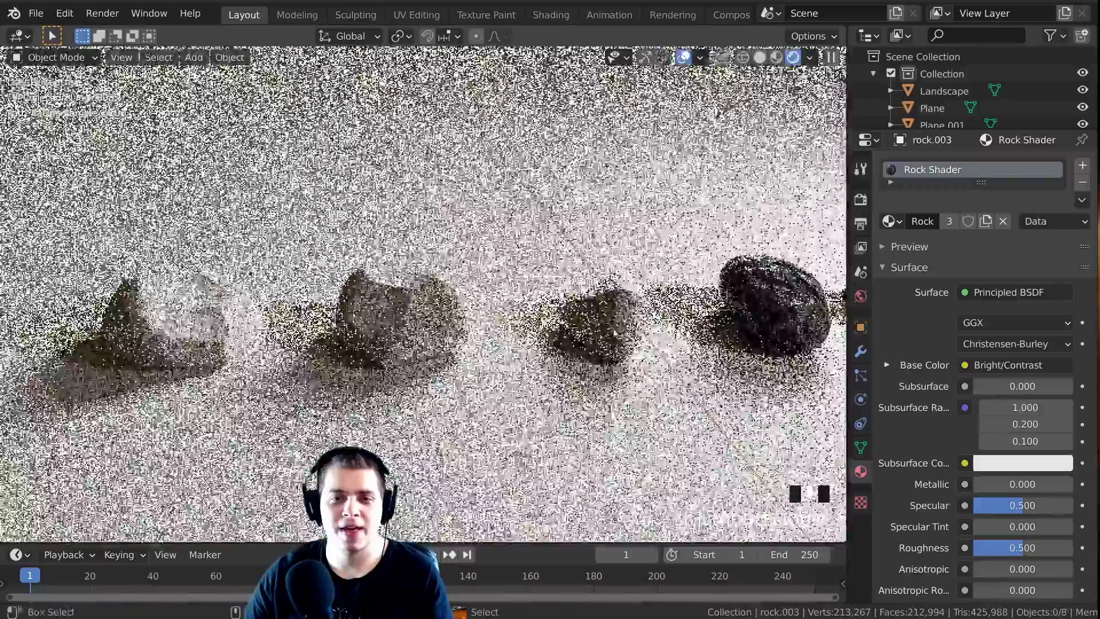
scroll(617, 349, "up", 2)
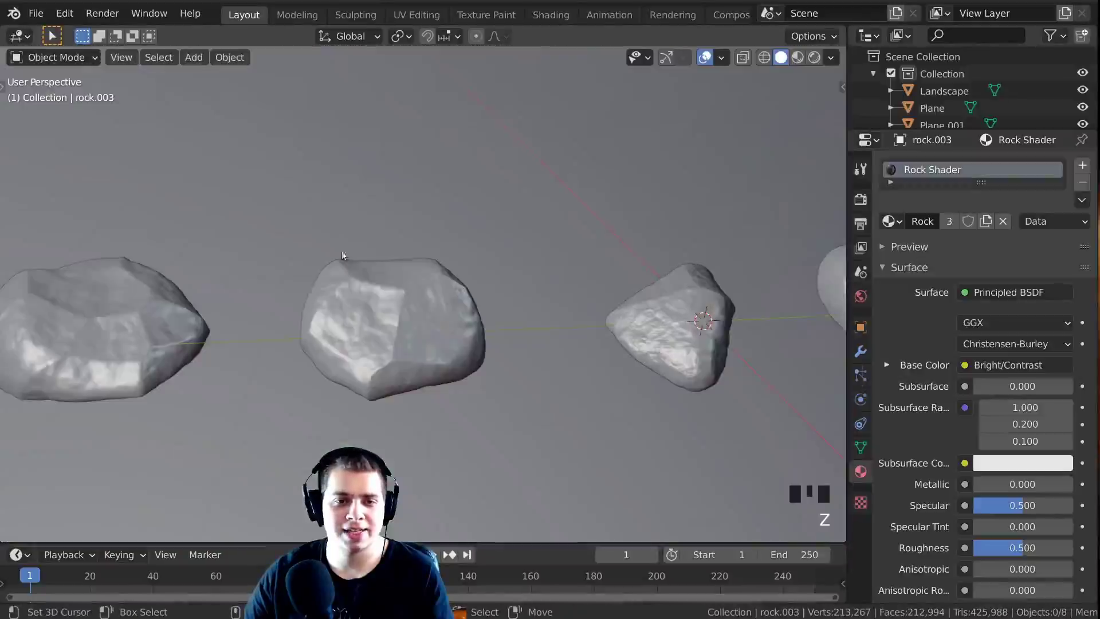
mouse_move(342, 250)
middle_mouse_down()
mouse_move(315, 306)
mouse_move(548, 304)
middle_mouse_up()
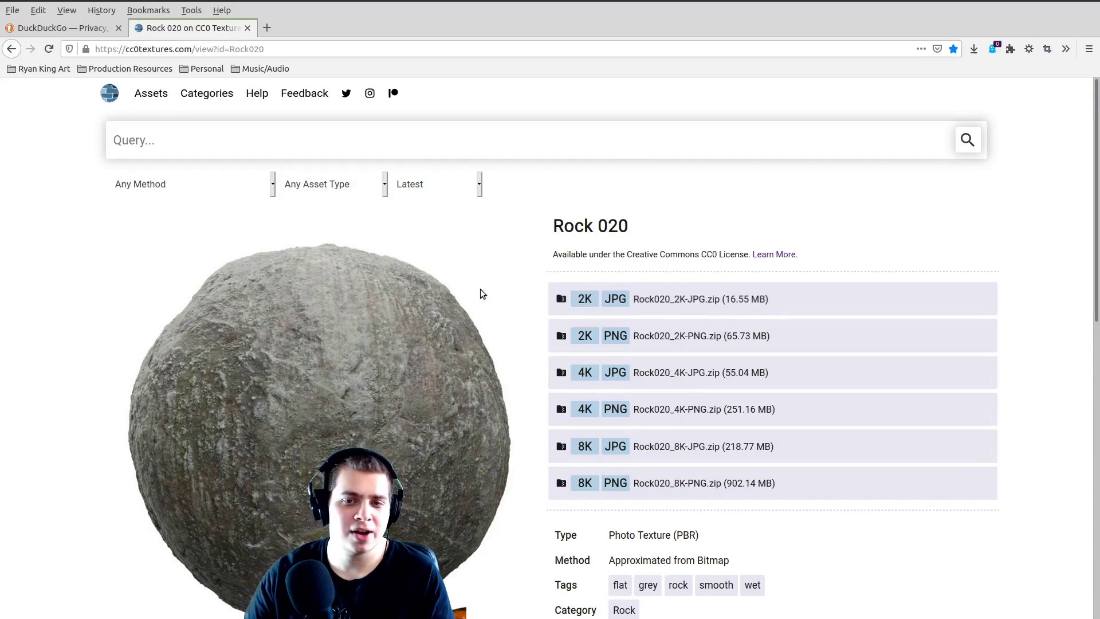
Step: Switch to the browser, search cc0textures.com for rock and browse the available rock textures
left_click(636, 233)
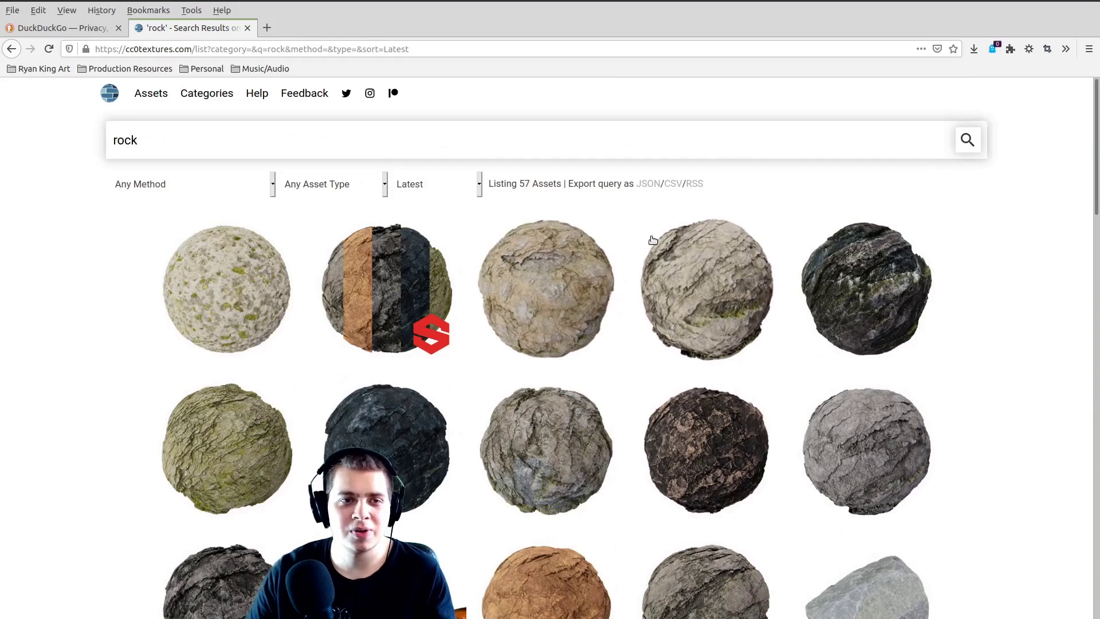
scroll(318, 142, "down", 3)
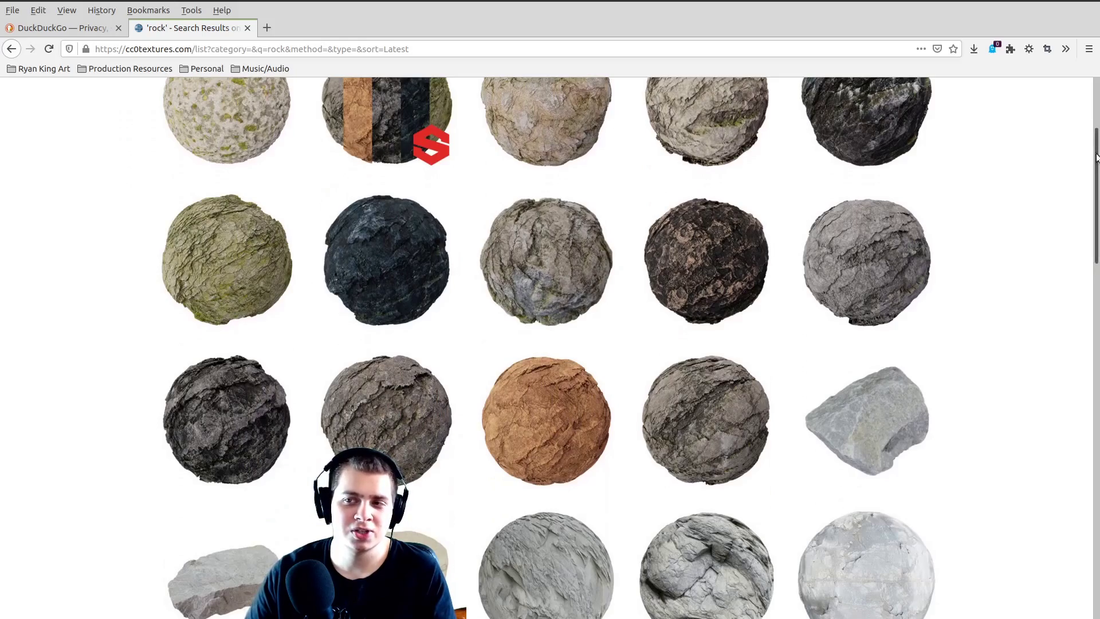
left_click_drag(1096, 154, 1013, 85)
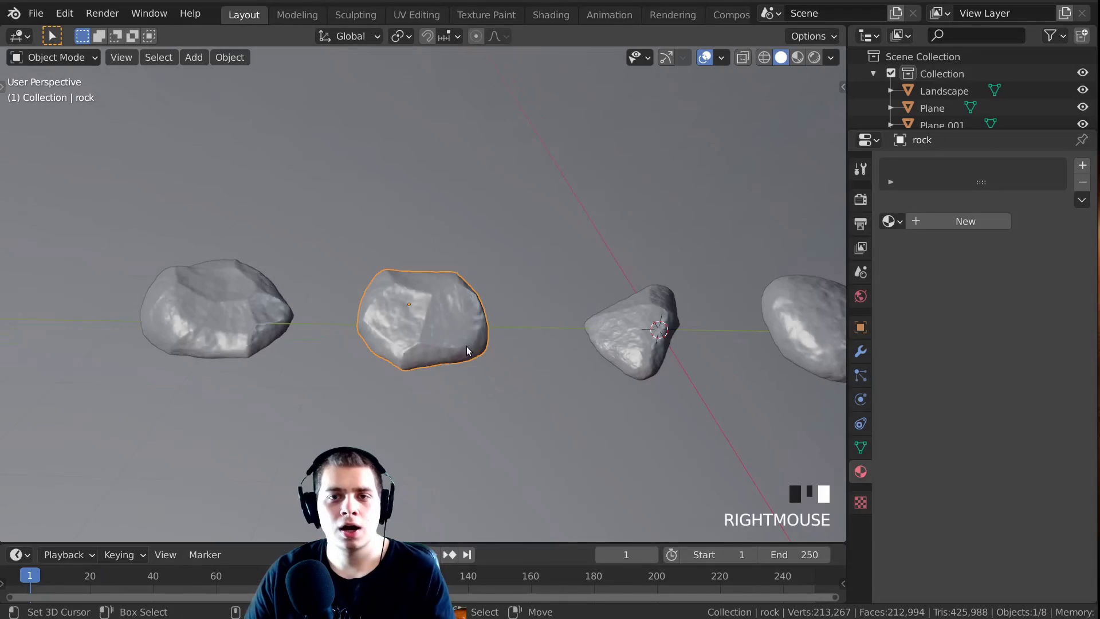
Step: In Blender's Shading workspace, create a new material named "rock texture" for the rock at the opposite end from the Landscape rock
scroll(378, 265, "up", 2)
right_click(157, 304)
middle_click_drag(272, 314, 487, 335, "shift")
middle_click_drag(442, 295, 474, 302, "shift")
middle_click_drag(342, 286, 417, 298, "shift")
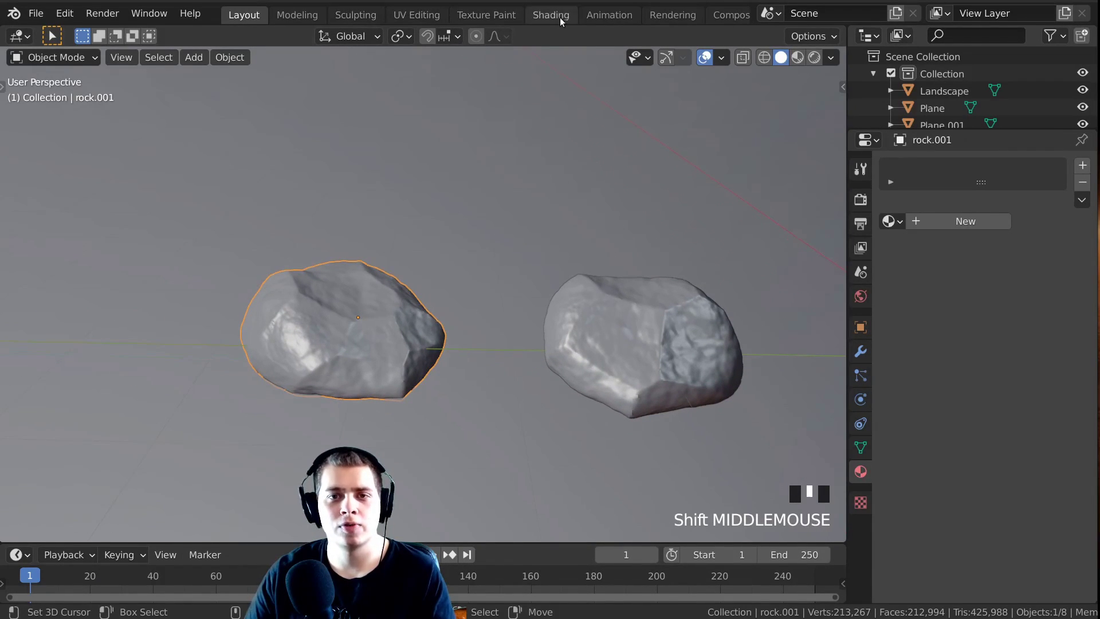
left_click(535, 17)
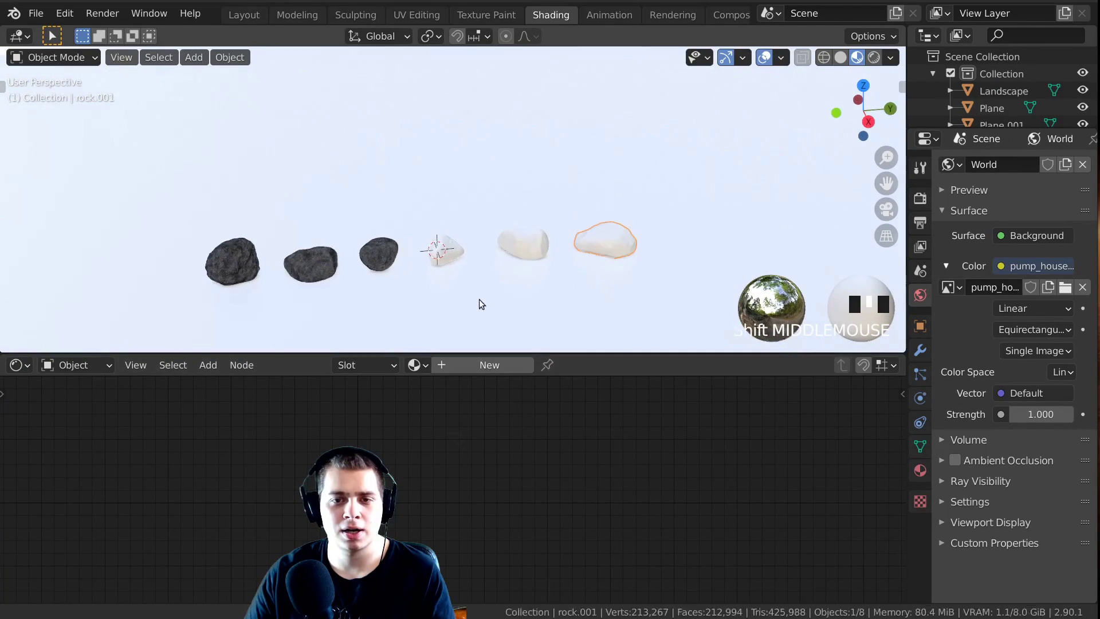
left_click(454, 365)
left_click(449, 365)
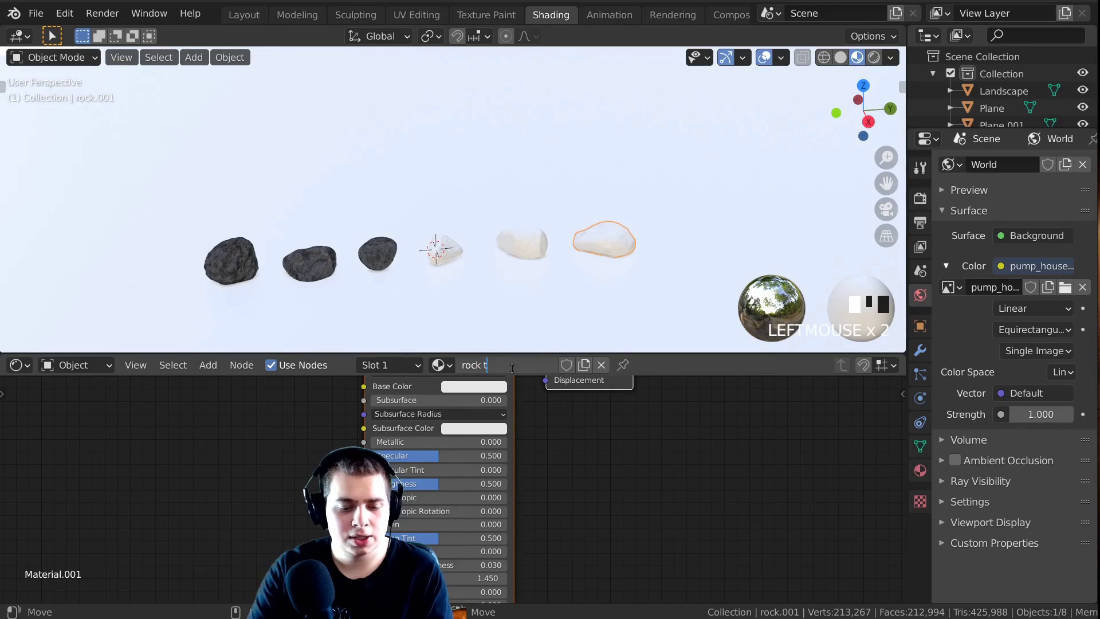
left_click(511, 368)
type("rock texture")
key("Return")
Step: Enlarge the node editor and move the Principled BSDF node farther from the Material Output node
scroll(302, 417, "down", 1)
middle_click_drag(302, 417, 431, 466)
scroll(431, 467, "up", 4)
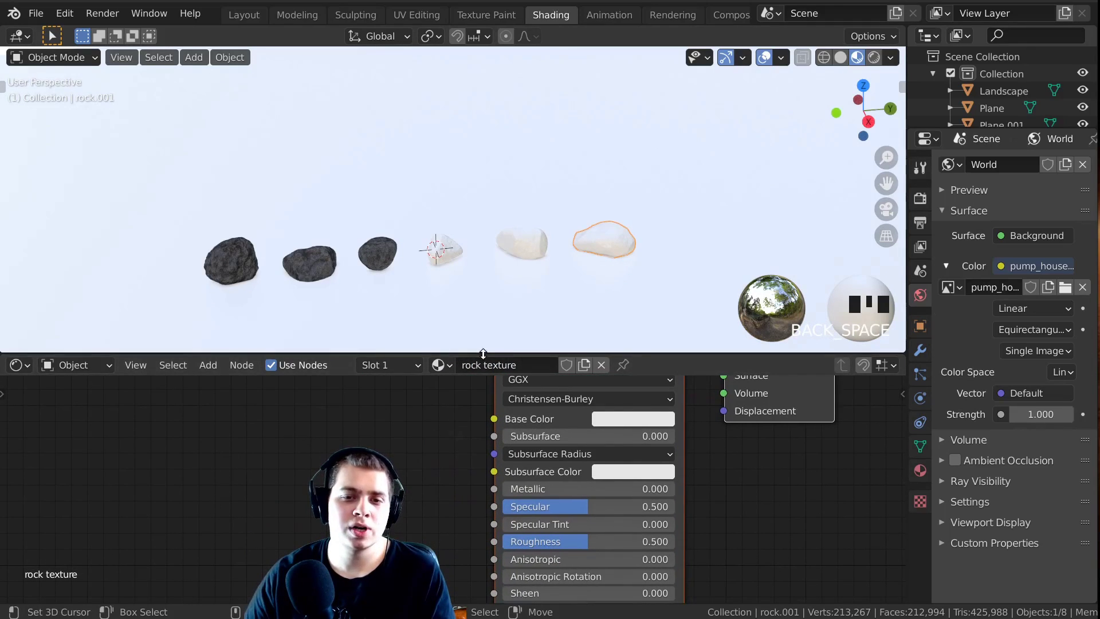
left_click_drag(484, 352, 487, 262)
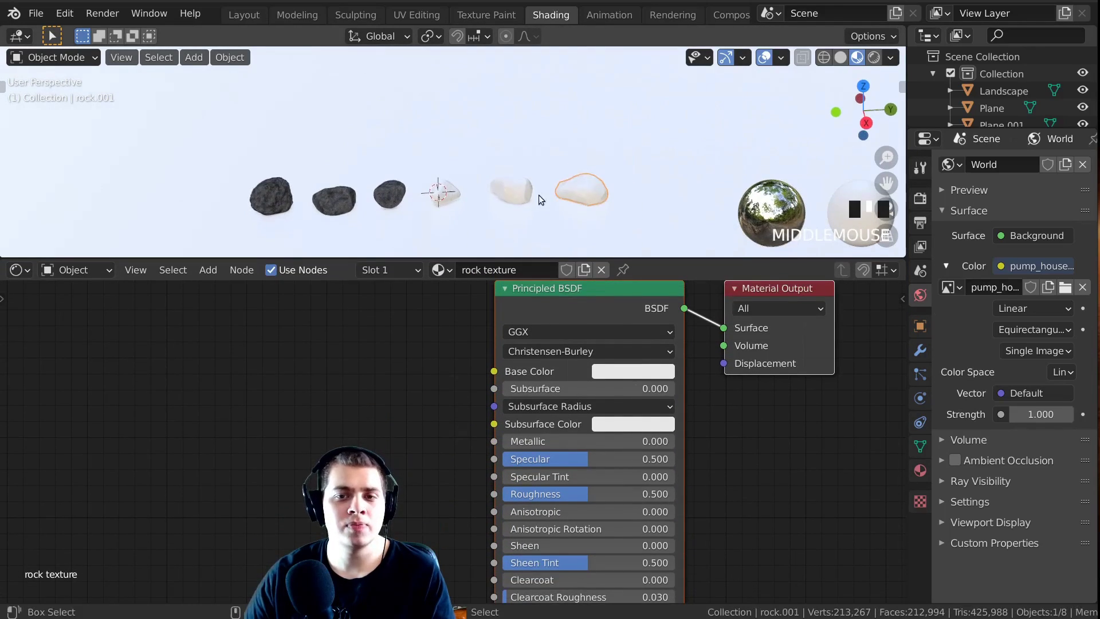
scroll(546, 164, "up", 4)
middle_click_drag(545, 163, 515, 151, "shift")
scroll(576, 308, "down", 1)
middle_click_drag(576, 308, 560, 360, "shift")
left_click(559, 360)
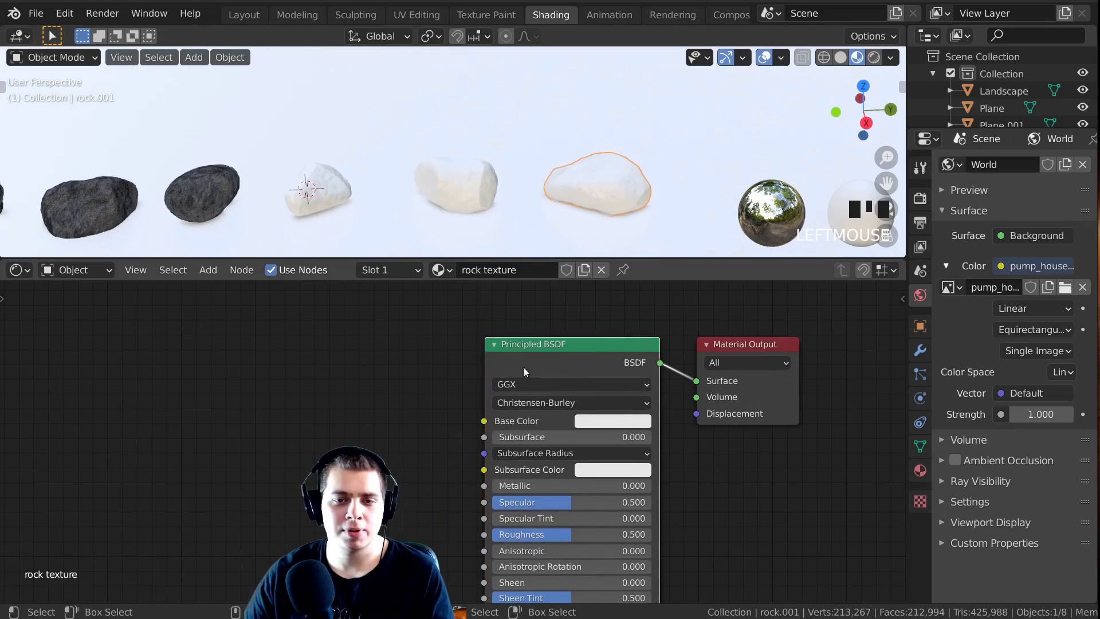
left_click_drag(532, 359, 510, 348)
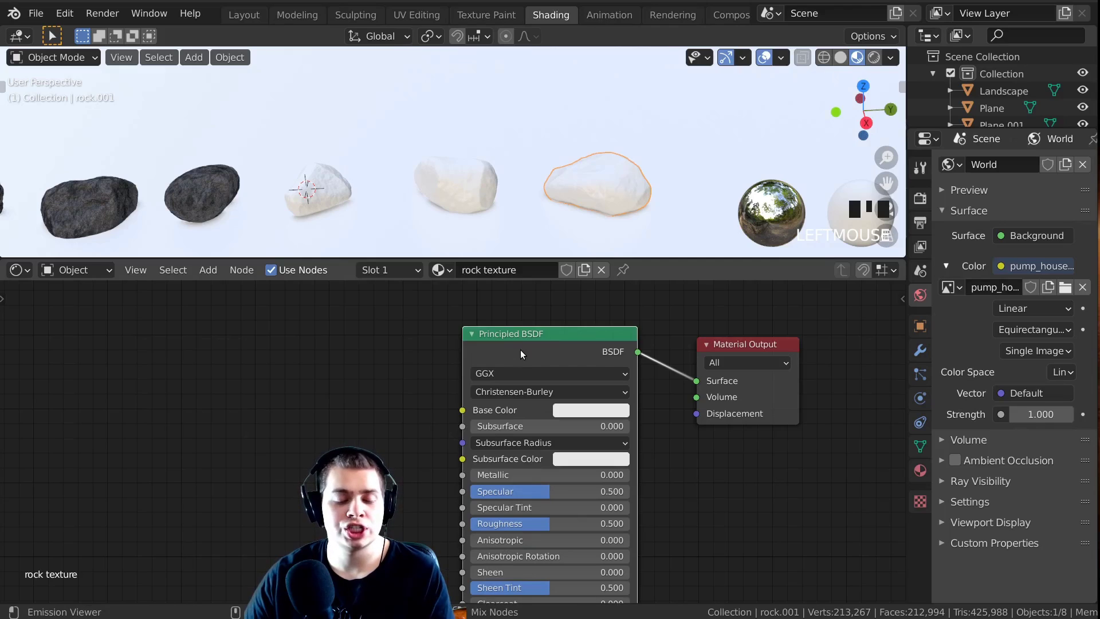
Step: Add a Principled texture setup using the Rock020_4K Color, Normal and Roughness images
key("ctrl+shift+t")
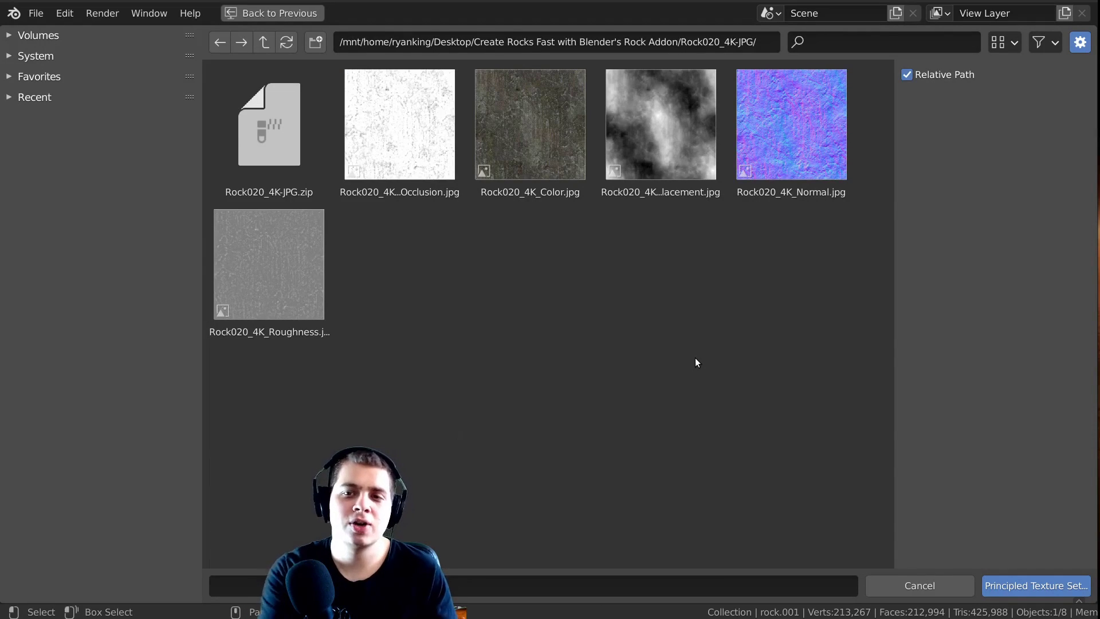
left_click(545, 118)
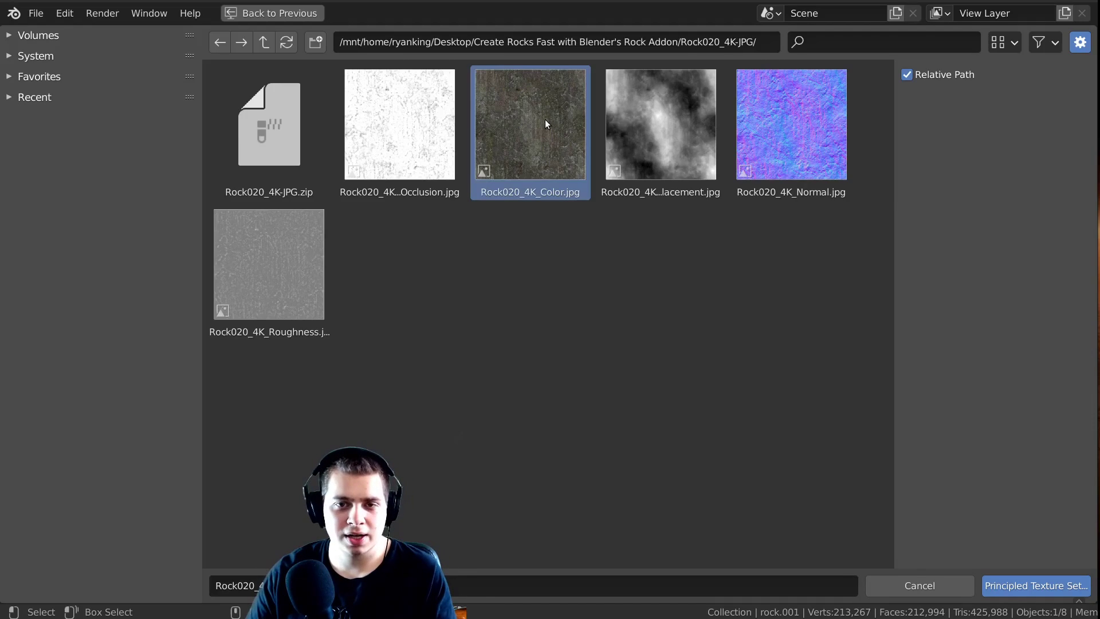
left_click(782, 141, "shift")
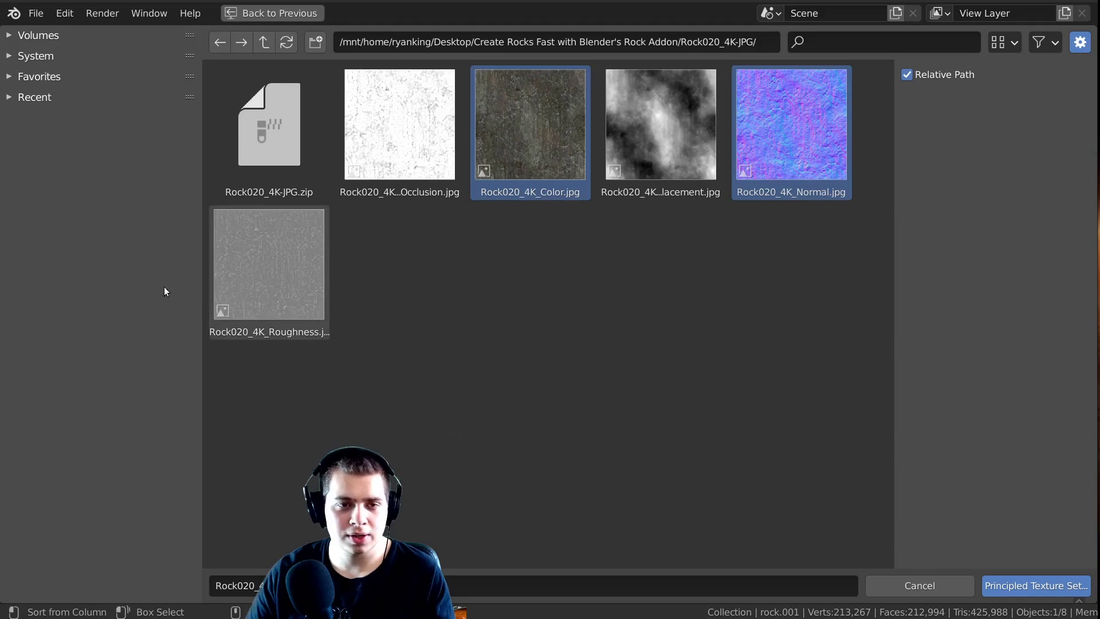
left_click(279, 264, "shift")
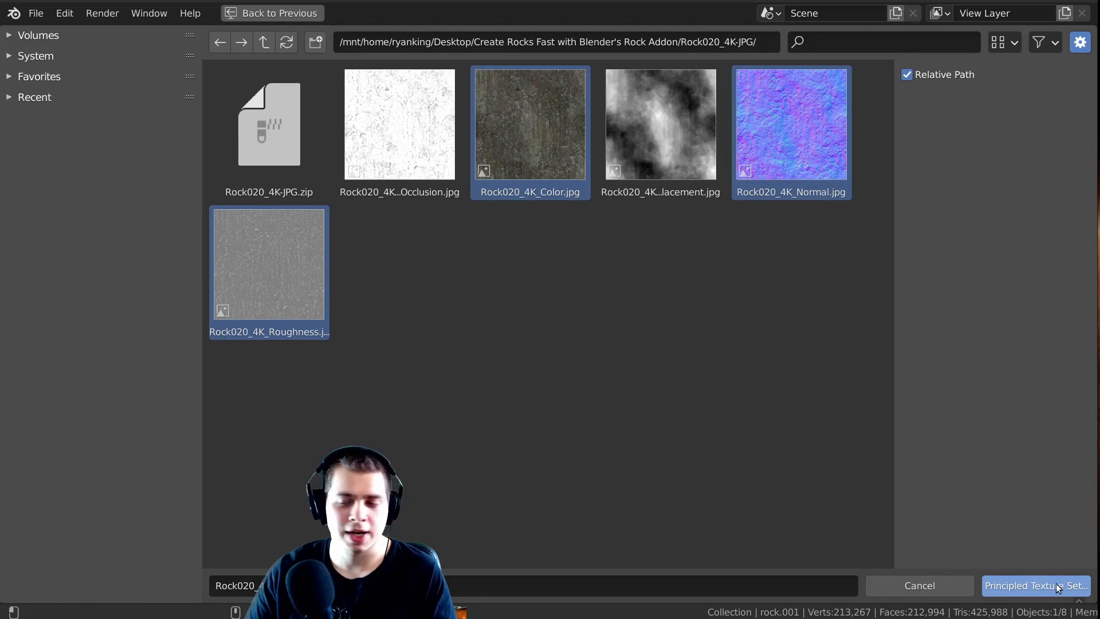
left_click(1025, 584)
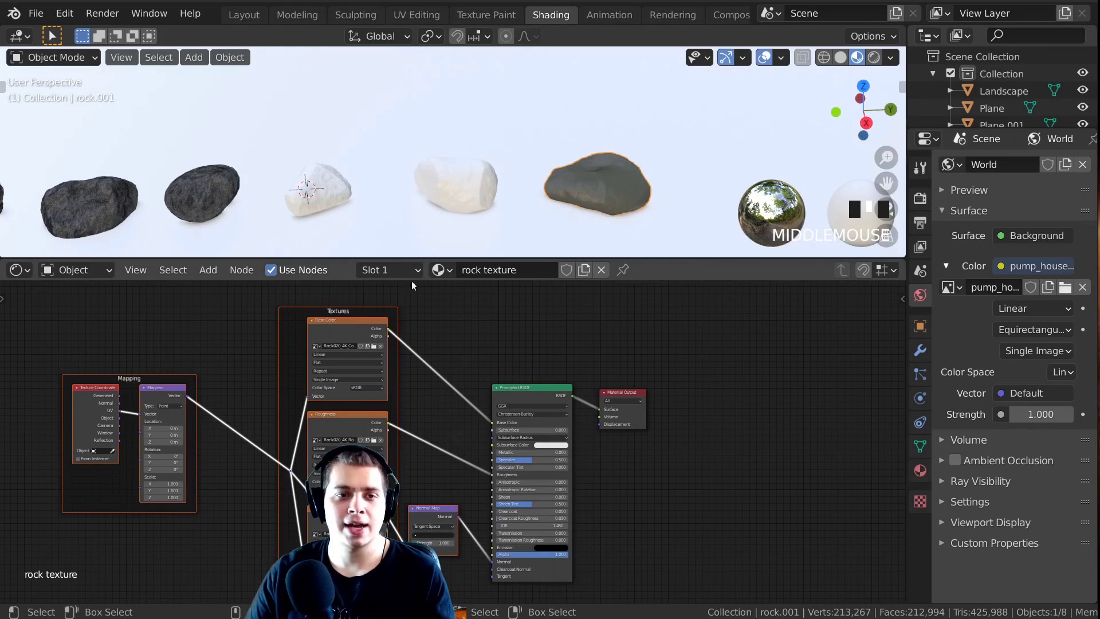
Step: Connect the Texture Coordinate node's Object output to the Mapping node's Vector input
scroll(441, 174, "up", 3)
middle_click_drag(667, 174, 431, 147, "shift")
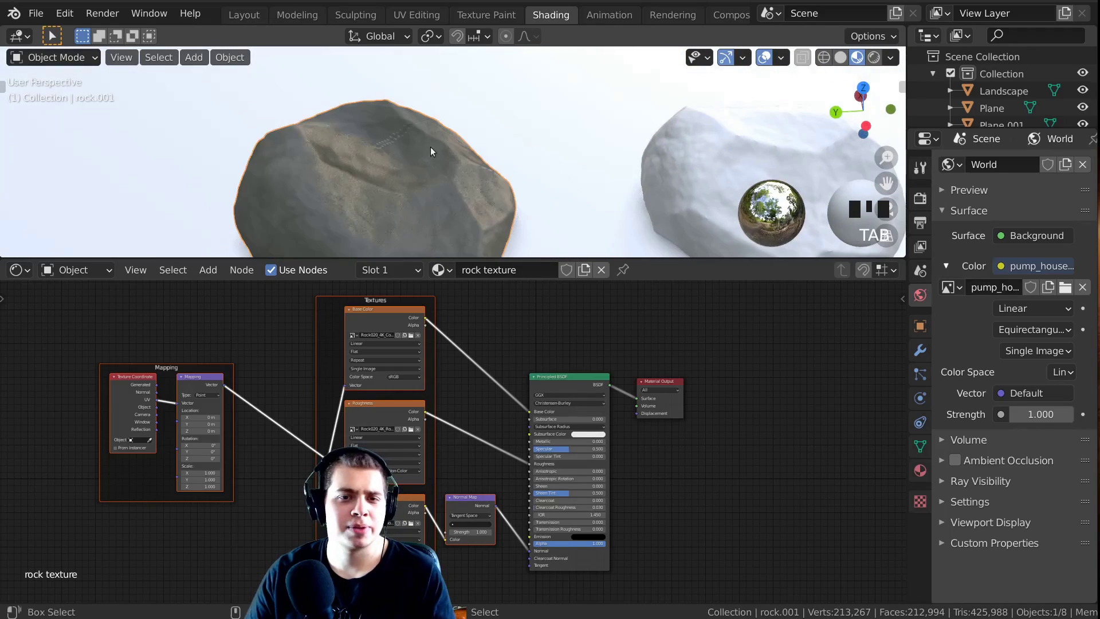
scroll(431, 147, "down", 2)
scroll(478, 125, "up", 1)
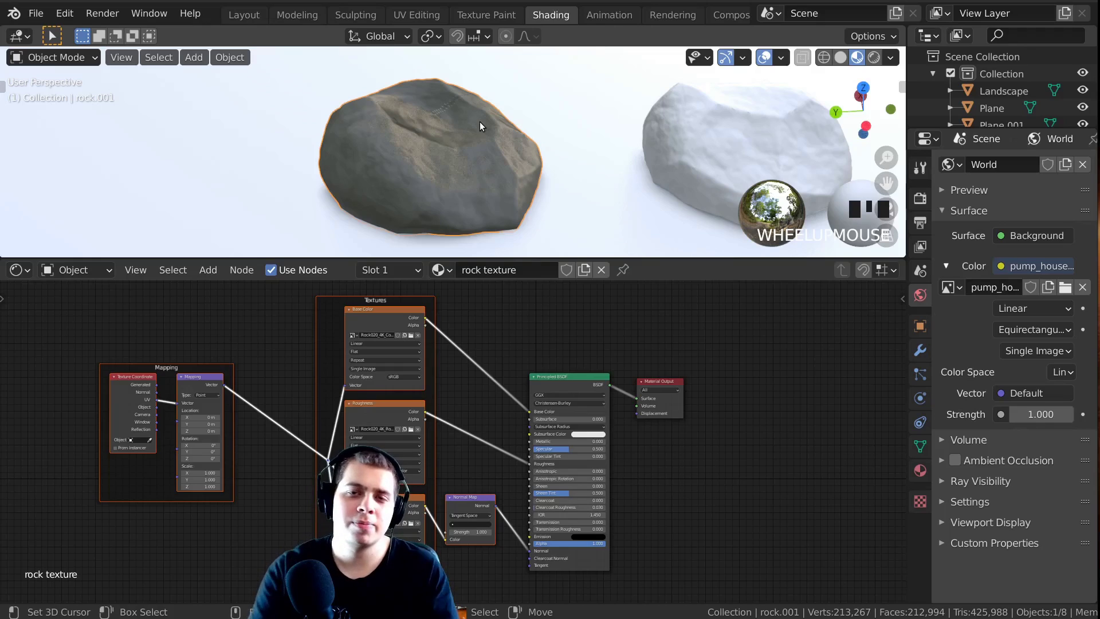
scroll(95, 407, "up", 5)
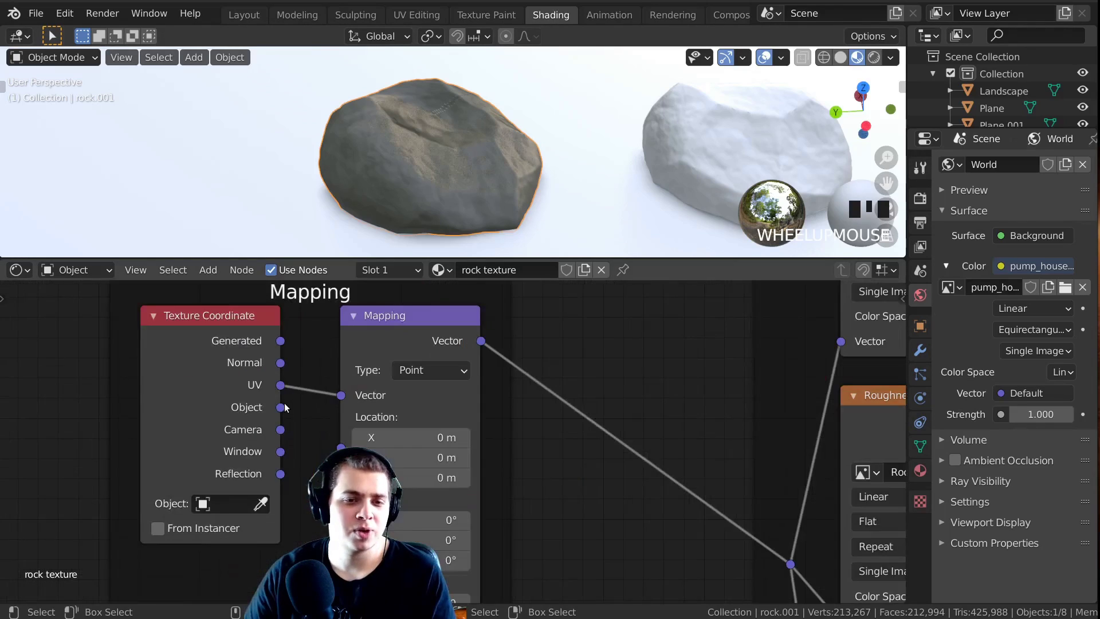
left_click_drag(280, 407, 136, 384)
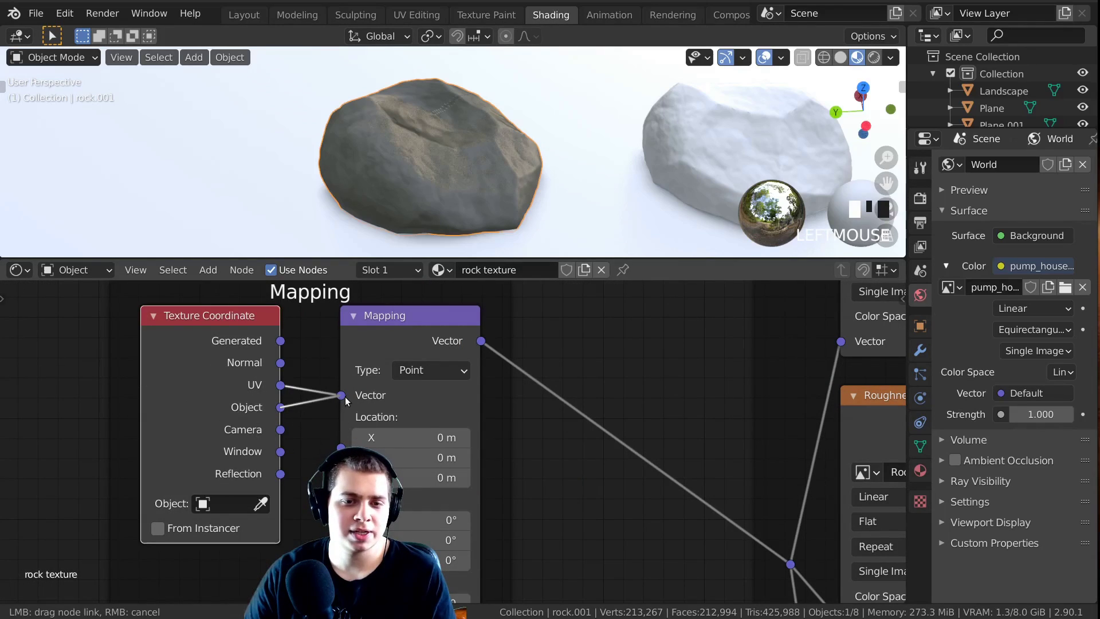
Step: Move the Texture Coordinate and Mapping nodes slightly farther apart within the Mapping frame
left_click_drag(359, 369, 361, 368)
left_click_drag(423, 315, 431, 316)
left_click_drag(175, 353, 155, 358)
scroll(609, 403, "down", 2)
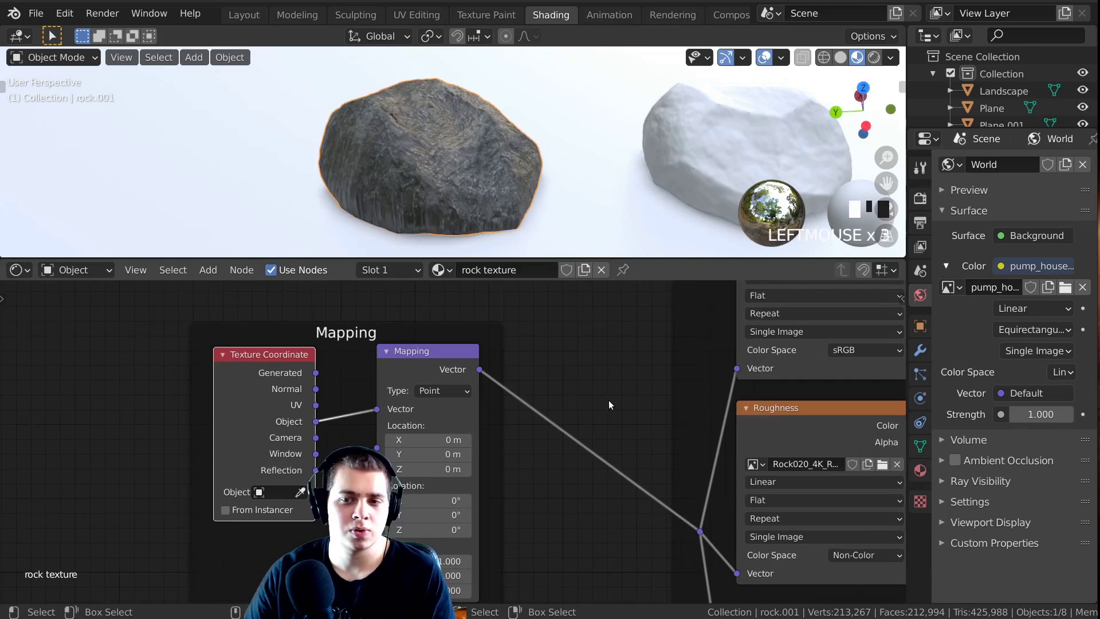
Step: Set the Base Color image texture's projection to Box with a blend of 0.2
middle_click_drag(571, 353, 535, 406)
middle_click_drag(718, 411, 491, 483)
scroll(485, 435, "up", 2)
middle_click_drag(562, 394, 542, 408)
left_click(543, 334)
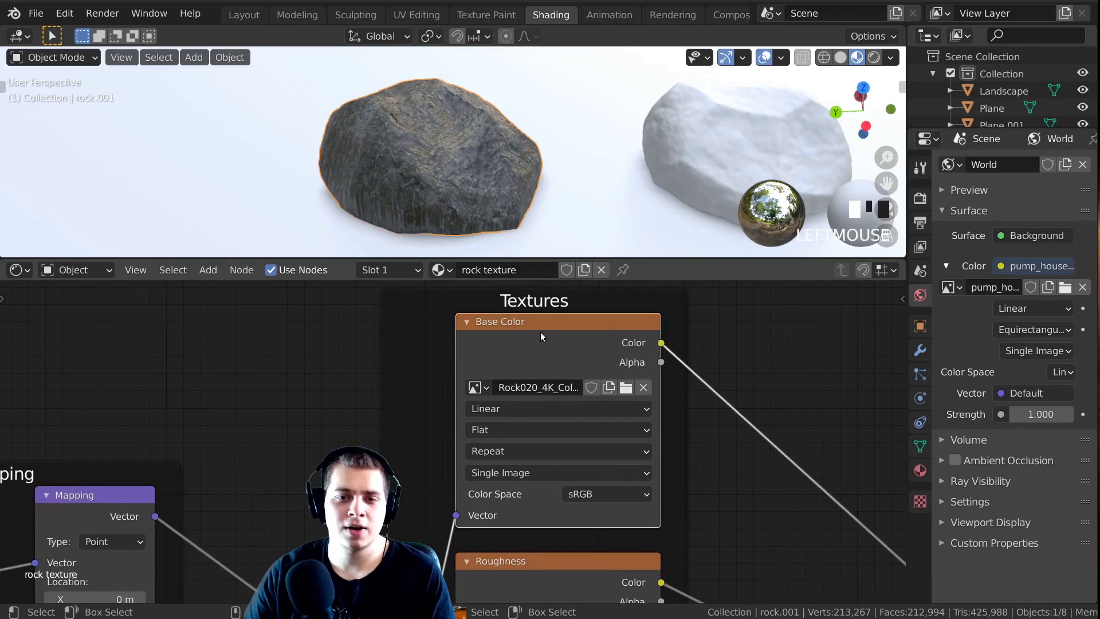
left_click_drag(460, 428, 457, 418)
middle_click_drag(466, 339, 467, 319)
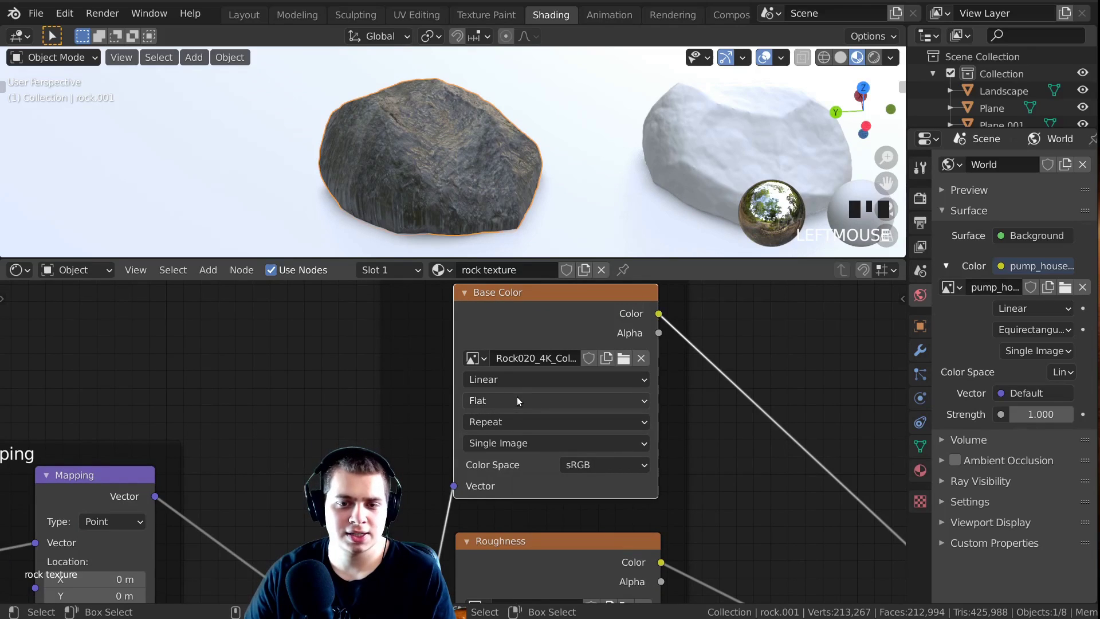
left_click(516, 401)
left_click(508, 438)
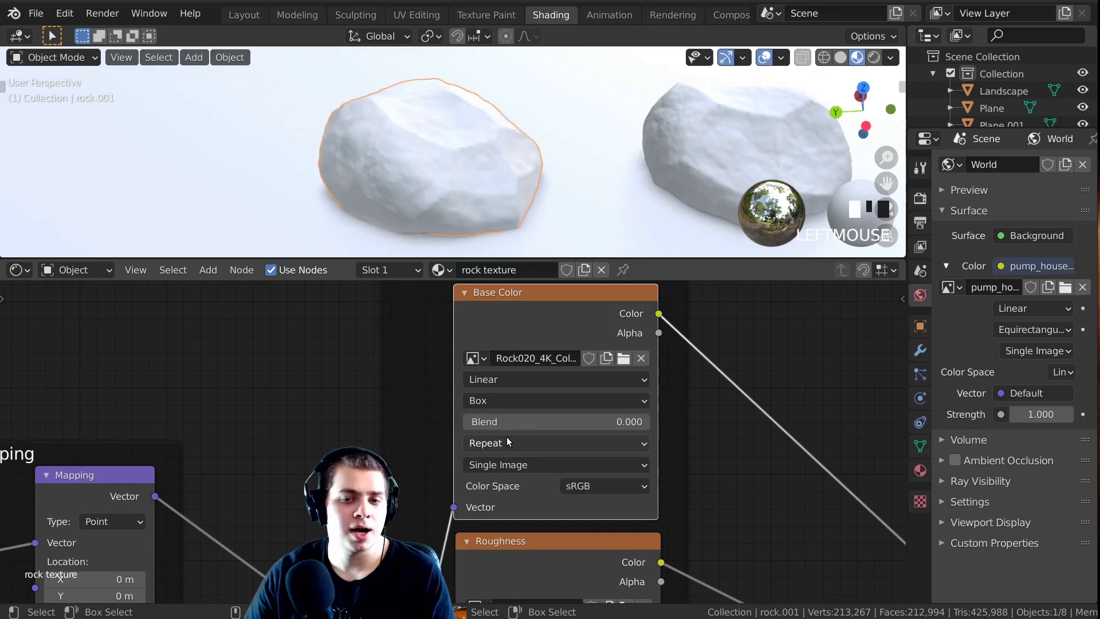
left_click(593, 421)
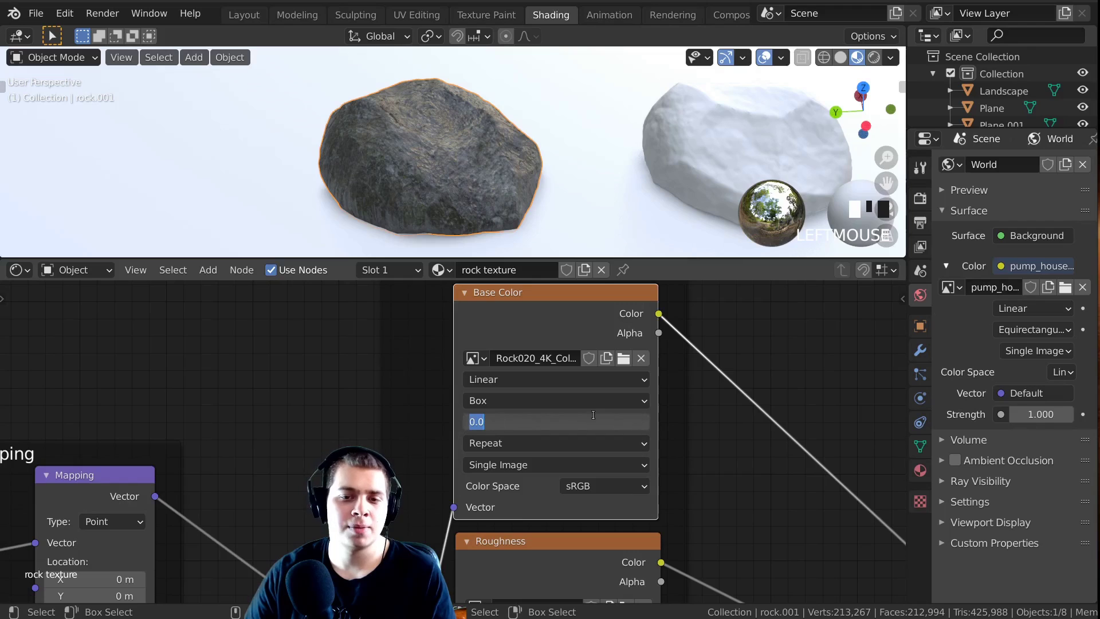
left_click(734, 419)
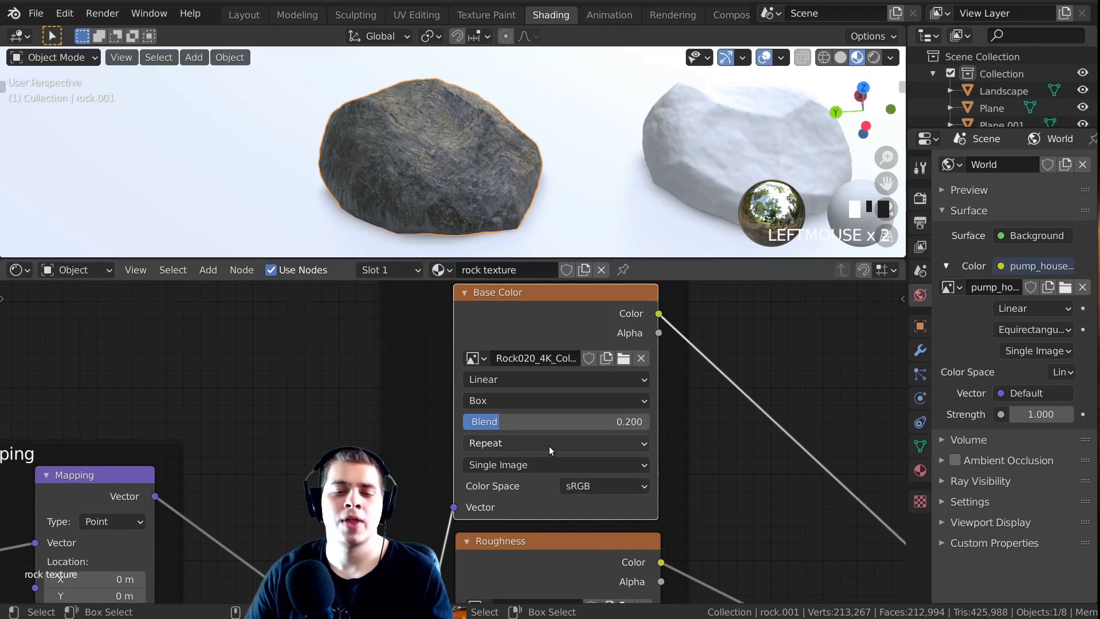
Step: Set the Roughness image texture's projection to Box with a blend of 0.2
scroll(550, 449, "down", 3)
middle_click_drag(554, 510, 540, 390)
scroll(534, 405, "up", 3)
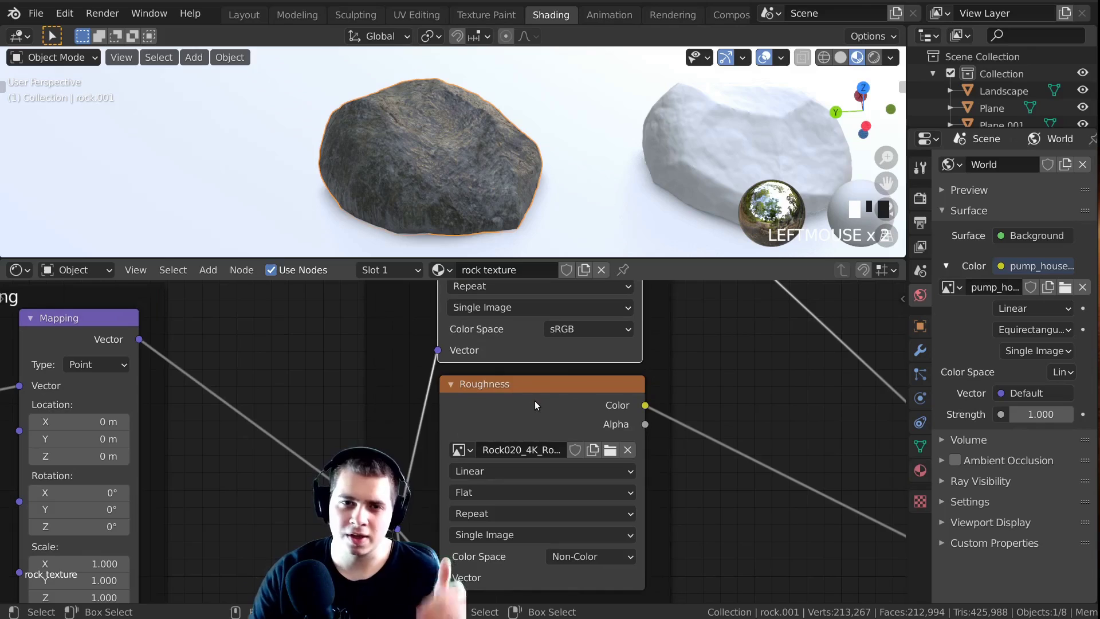
scroll(504, 424, "down", 3, "shift")
left_click(458, 441)
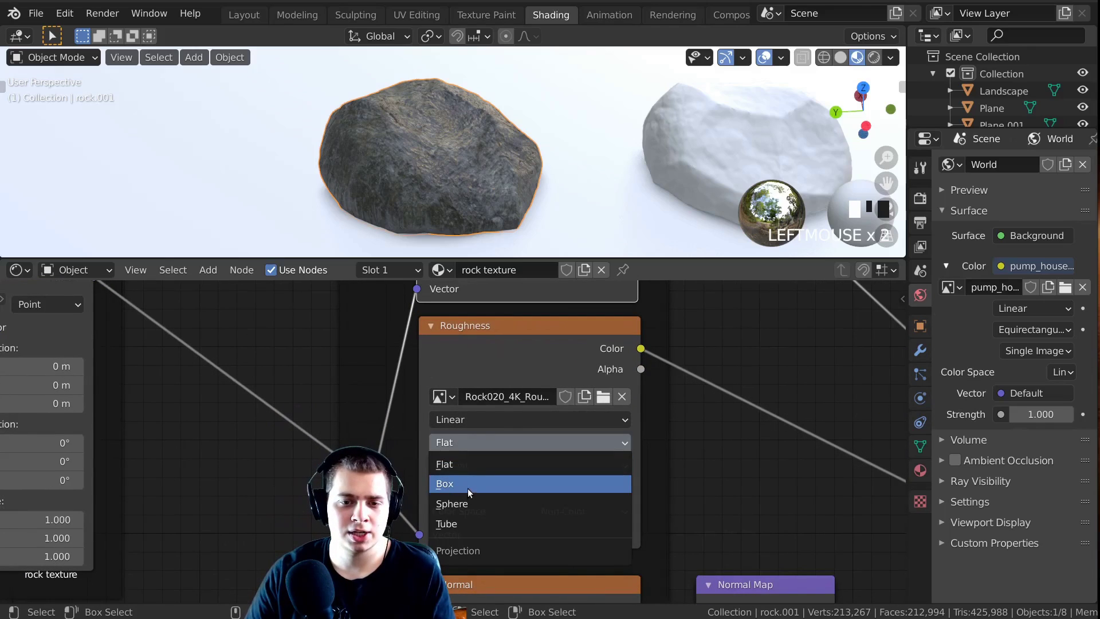
left_click(452, 484)
left_click(517, 468)
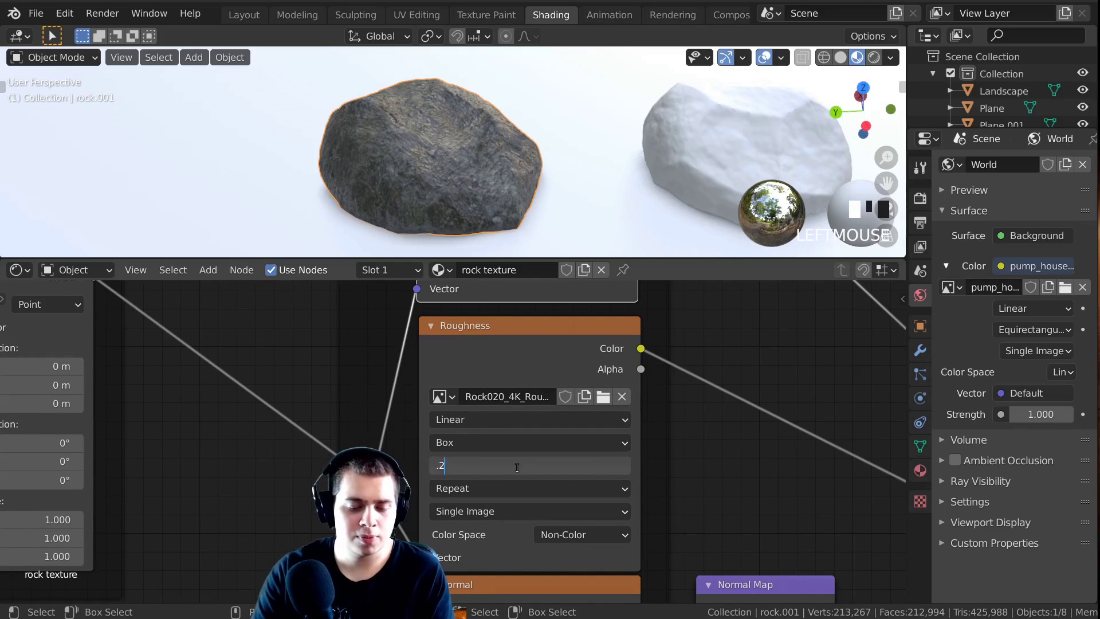
type(".2")
key("Return")
Step: Set the Normal image texture's projection to Box with a blend of 0.2
scroll(517, 467, "down", 6, "shift")
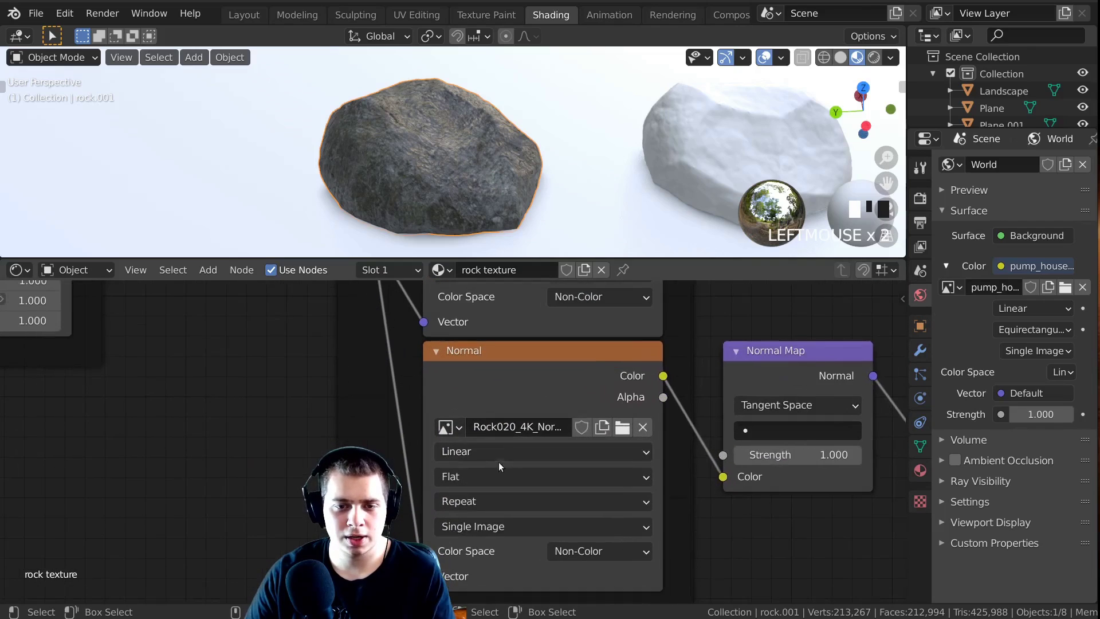
left_click(486, 475)
left_click(480, 518)
left_click(508, 502)
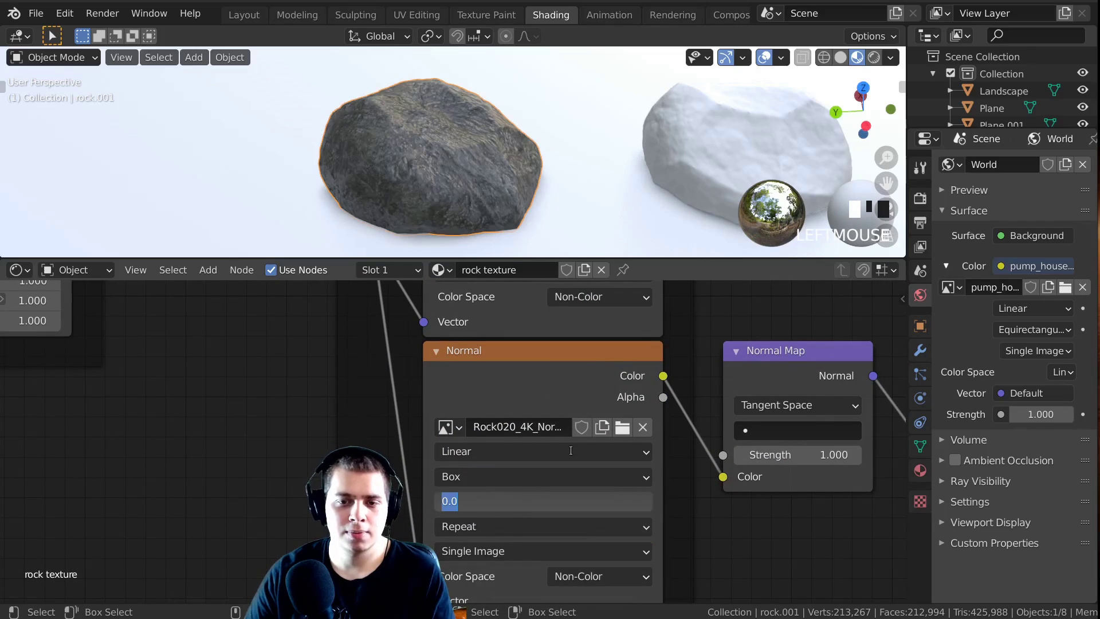
type(".1")
key("Return")
Step: Maximize the 3D viewport and examine the rock's box-projected texture from several sides in rendered and material preview shading
key("ctrl+space")
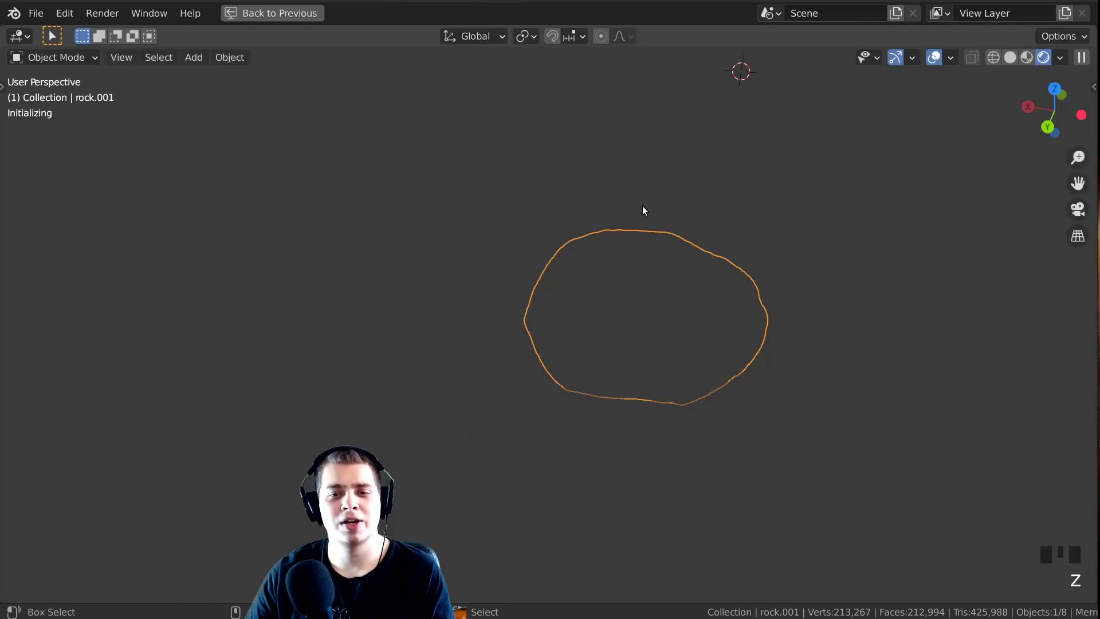
mouse_move(642, 205)
middle_mouse_down()
mouse_move(716, 233)
mouse_move(614, 257)
mouse_move(579, 245)
middle_mouse_up()
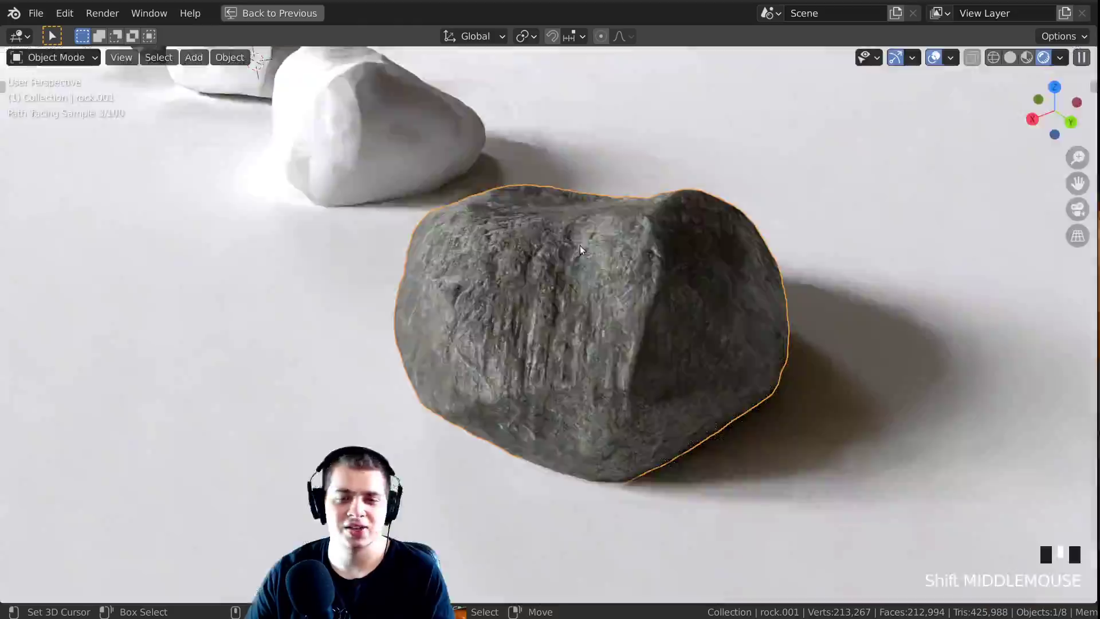
key("z")
left_click(541, 356)
middle_click_drag(551, 356, 504, 304)
key("g")
left_click(678, 275)
key("alt+a")
middle_click_drag(676, 338, 459, 335, "shift")
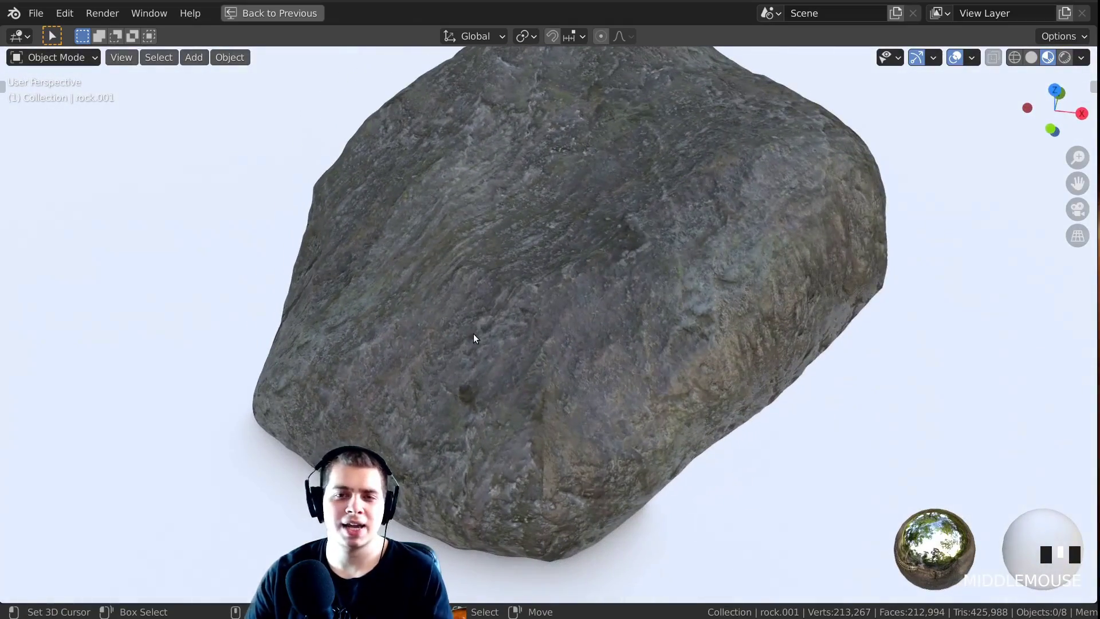
scroll(473, 333, "down", 3)
left_click(272, 12)
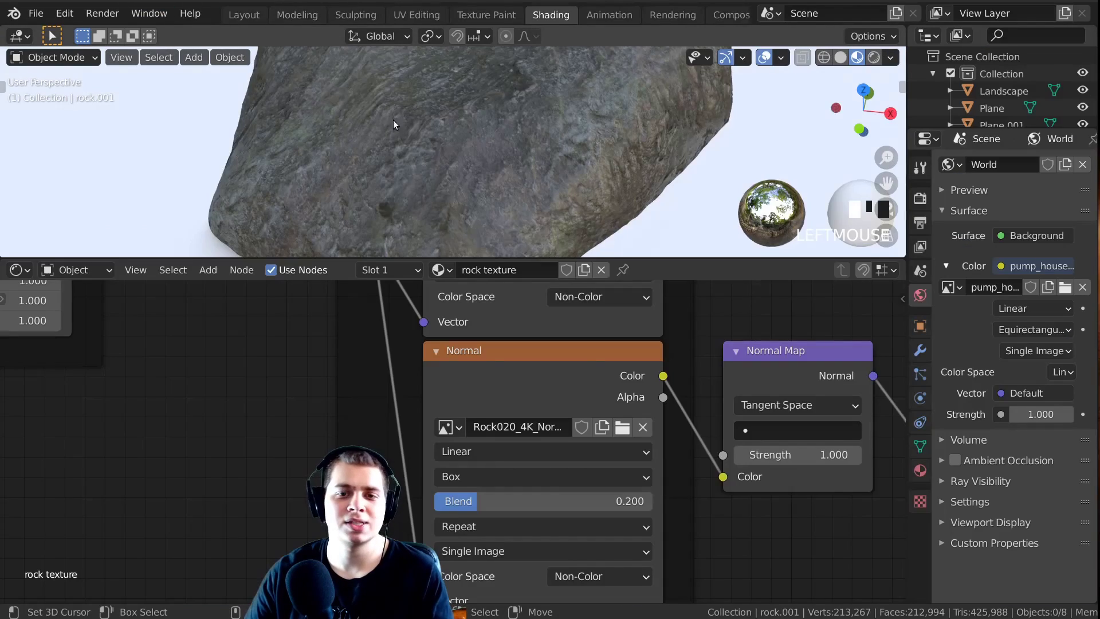
Step: Adjust the Mapping node's X, Y and Z scale values to change the size of the rock texture
scroll(432, 176, "down", 2)
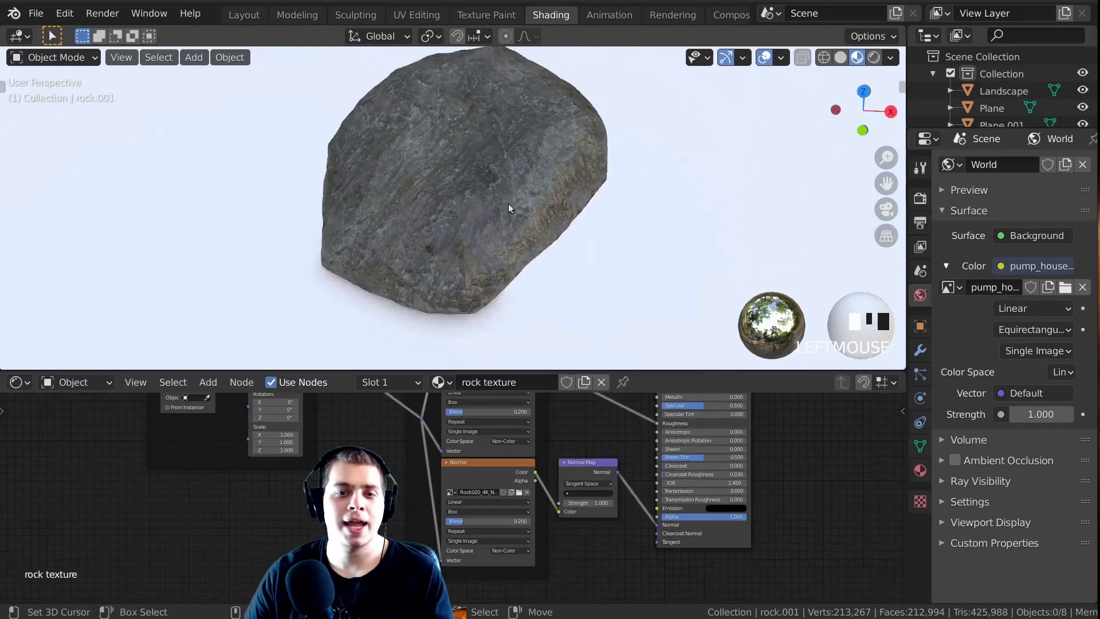
middle_click_drag(507, 203, 520, 184)
middle_click_drag(520, 184, 510, 187, "shift")
middle_click_drag(398, 511, 533, 403)
scroll(585, 432, "up", 3)
middle_click_drag(496, 495, 490, 454)
scroll(491, 468, "up", 7)
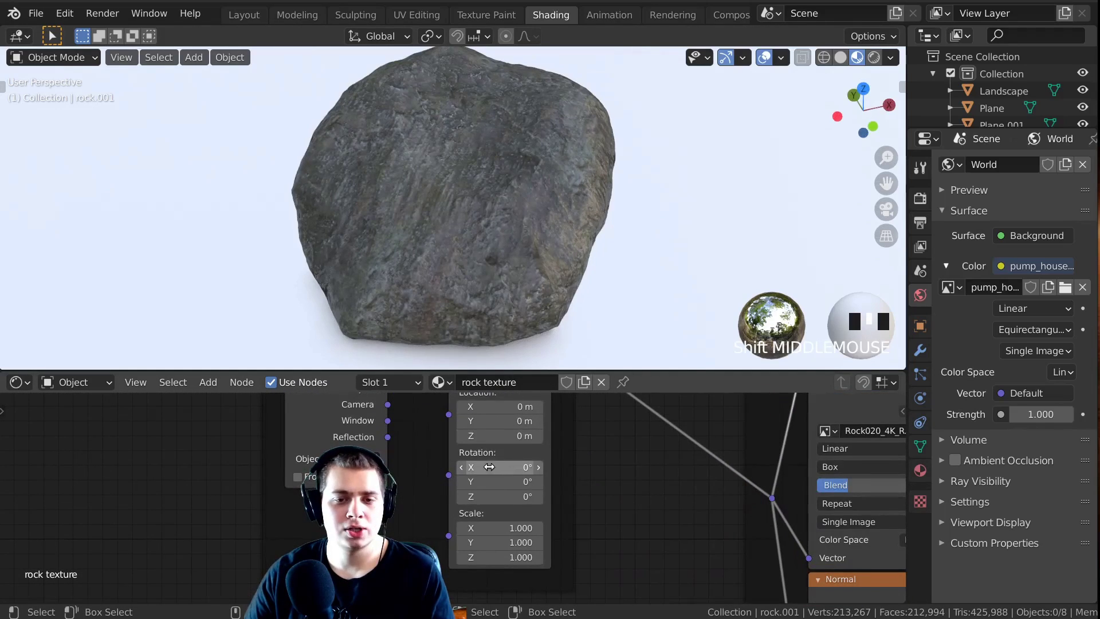
middle_click_drag(450, 576, 453, 524)
scroll(452, 493, "up", 1)
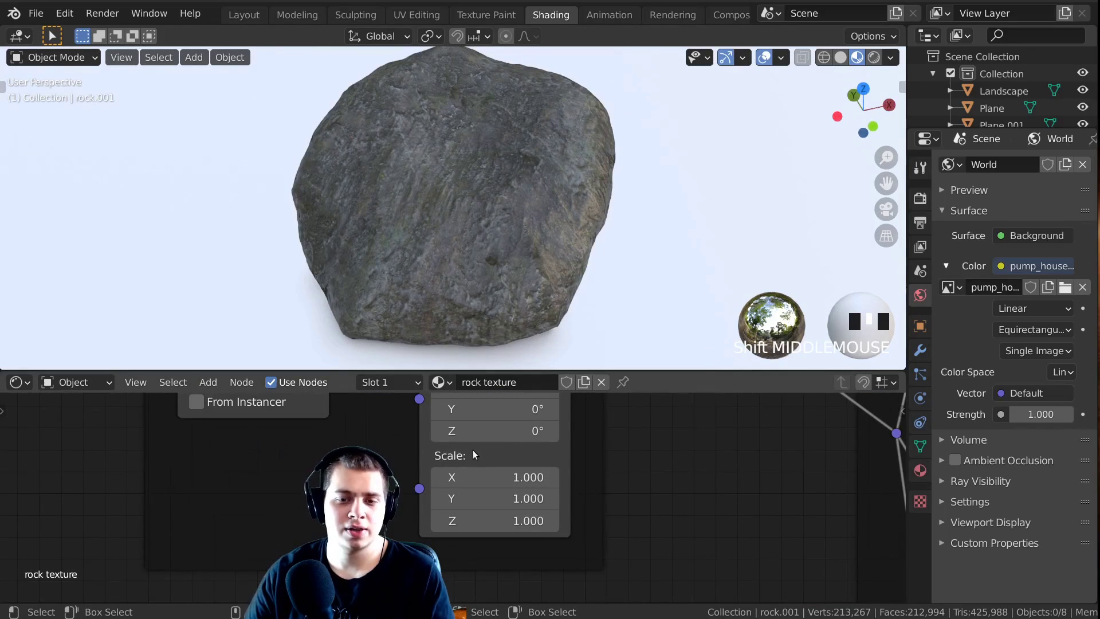
left_click(488, 472)
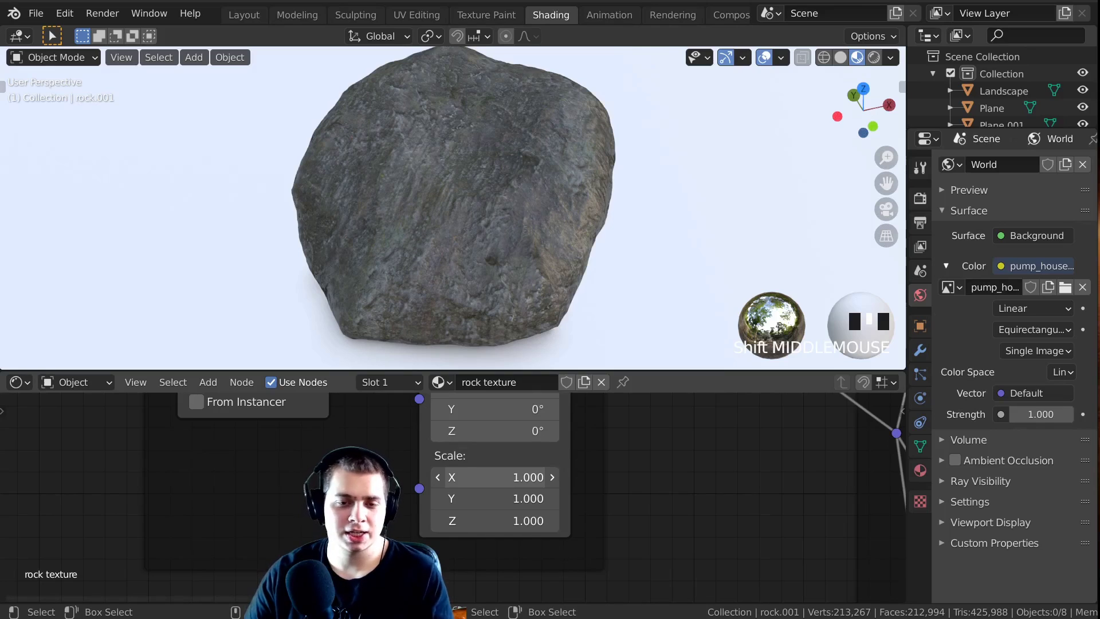
mouse_move(488, 477)
left_mouse_down()
mouse_move(513, 477)
mouse_move(460, 477)
mouse_move(482, 477)
left_mouse_up()
left_click_drag(464, 520, 670, 520)
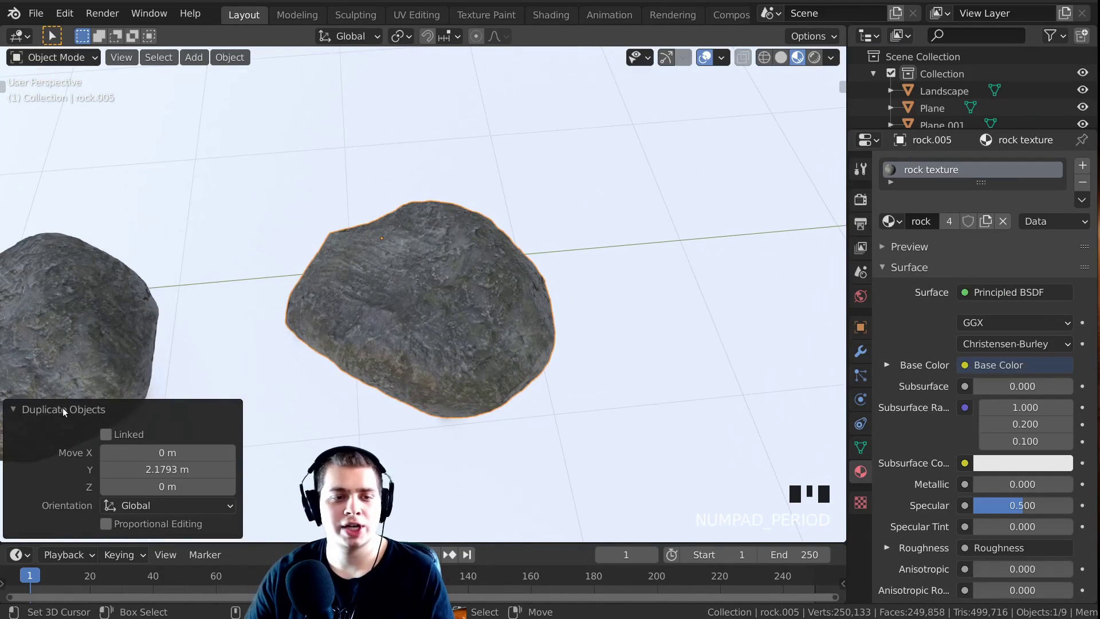
Step: Enter Edit Mode on the duplicated end rock and move an upper vertex of its cage to form a peak
left_click(65, 411)
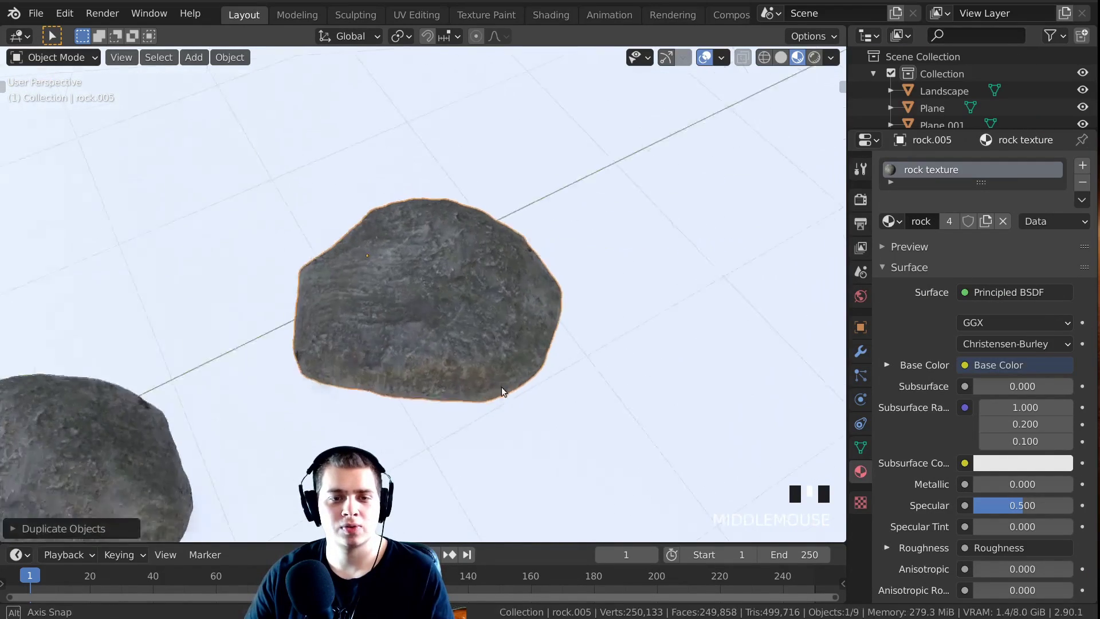
key("Tab")
mouse_move(540, 275)
middle_mouse_down()
mouse_move(515, 252)
mouse_move(522, 279)
middle_mouse_up()
key("g")
left_click(506, 237)
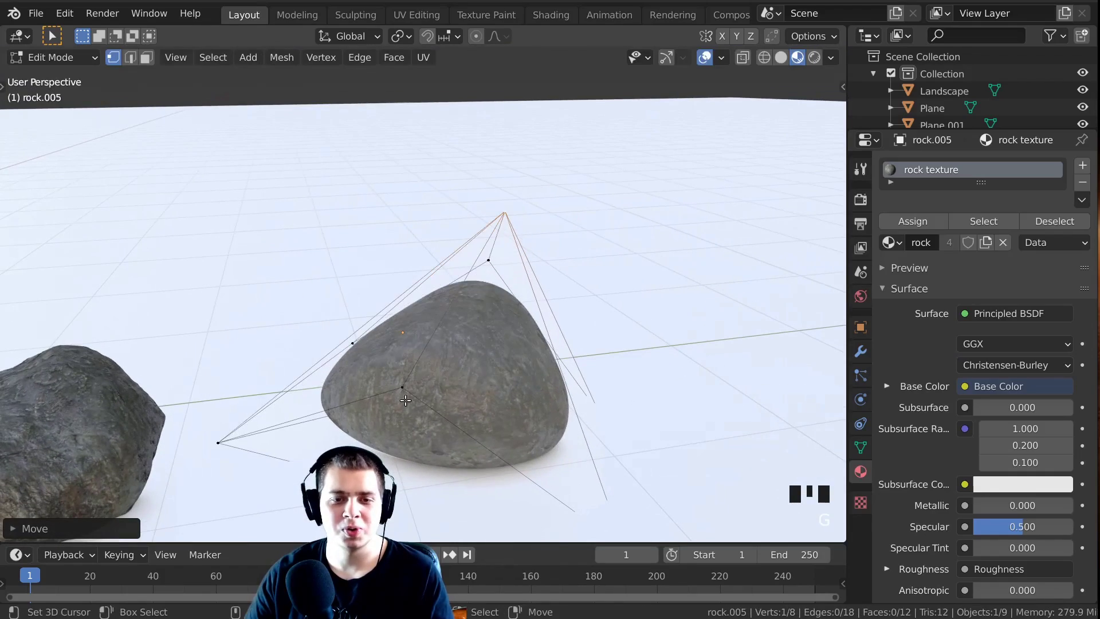
middle_click_drag(505, 236, 543, 119, "shift")
right_click_drag(443, 261, 445, 288)
middle_click_drag(538, 116, 535, 169, "shift")
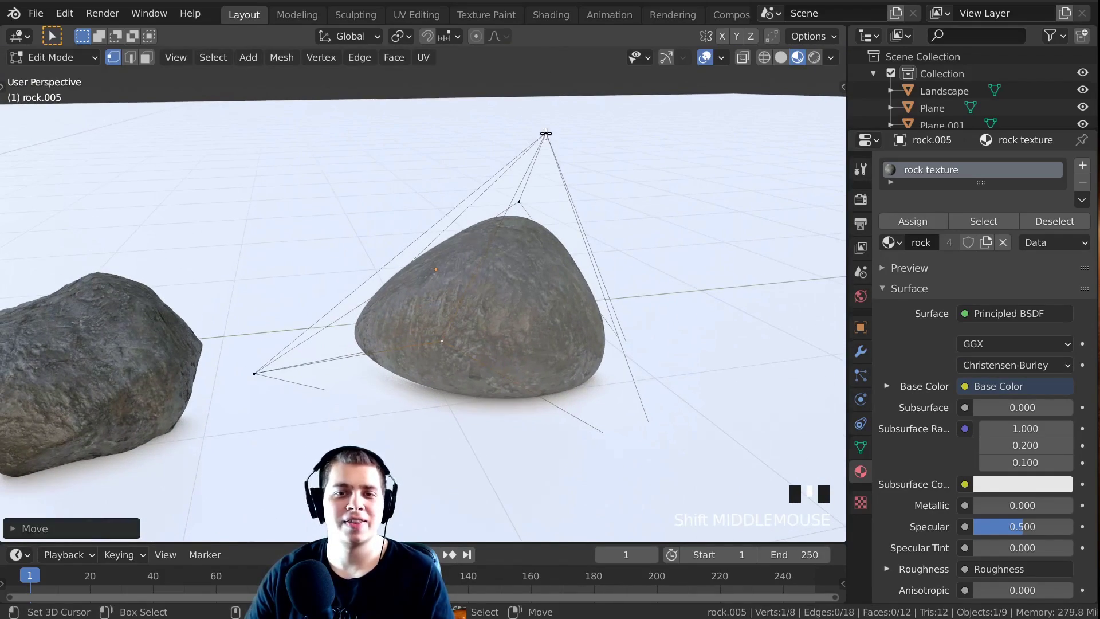
right_click_drag(546, 133, 475, 135)
Step: Move more cage vertices around the duplicated rock to make its shape differ from the original
middle_click_drag(475, 134, 574, 304)
key("g")
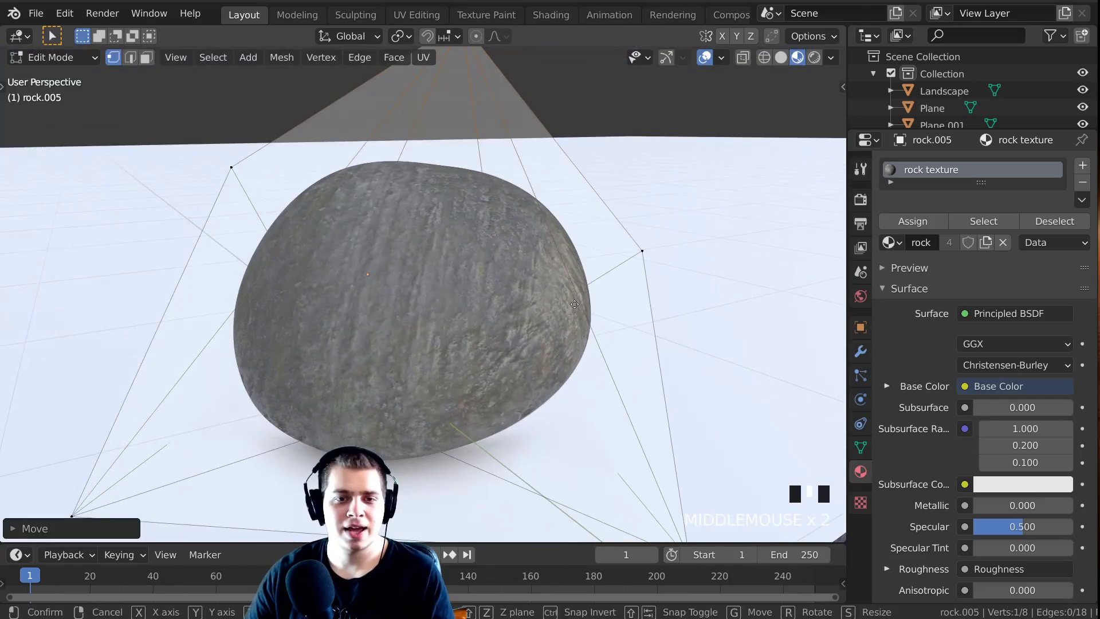
right_click_drag(575, 304, 573, 252)
middle_click_drag(572, 252, 659, 240)
right_click_drag(658, 240, 584, 246)
middle_click_drag(585, 247, 505, 348)
scroll(394, 329, "up", 1)
key("g")
left_click(435, 338)
Step: Pull a lower corner vertex of the rock's cage outward toward the neighbouring rock
scroll(435, 338, "down", 5)
right_click(483, 433)
key("g")
middle_click_drag(482, 432, 446, 118)
left_click(588, 421)
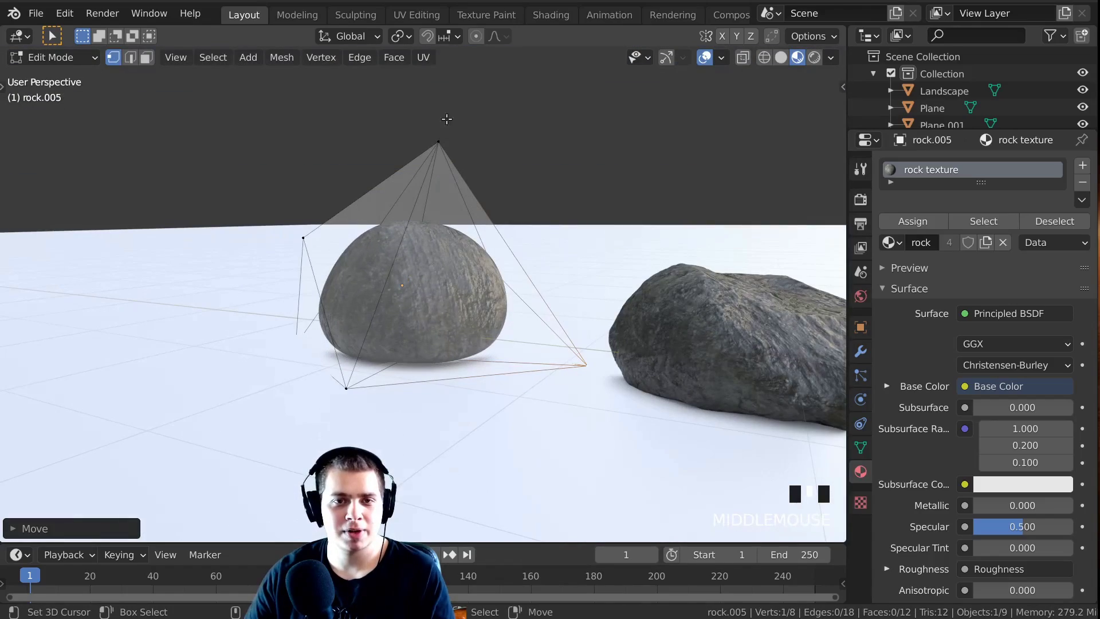
Step: Raise the cage's top vertices to make a taller boulder, and return to Object Mode
key("g")
left_click(429, 95)
scroll(429, 133, "up", 5)
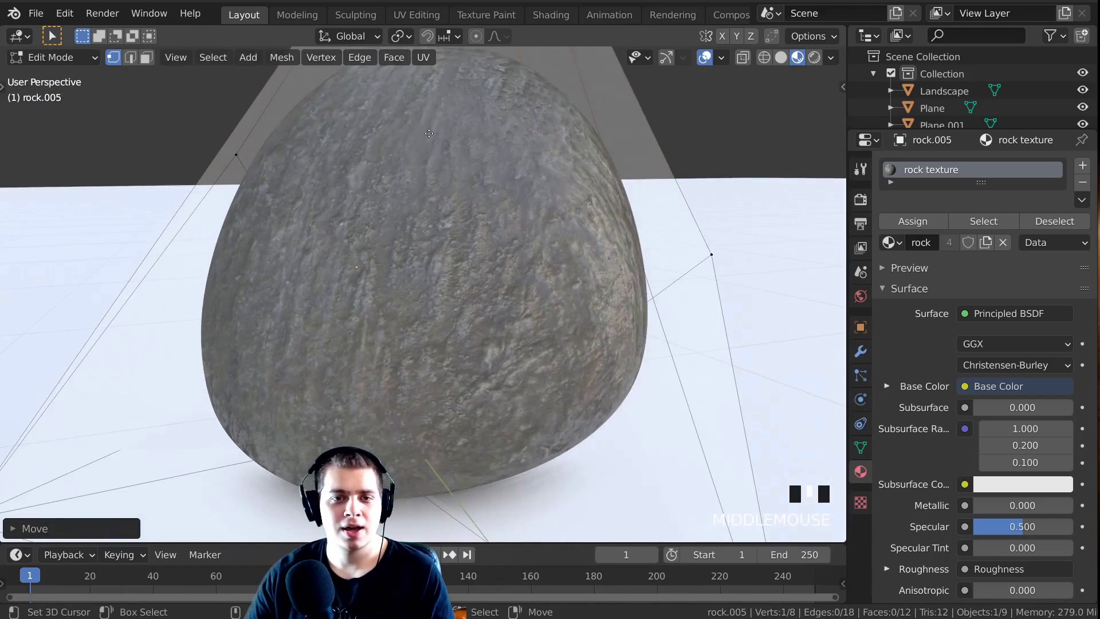
key("g")
left_click(413, 106)
middle_click_drag(413, 106, 435, 189)
scroll(430, 229, "down", 3)
key("g")
left_click(406, 216)
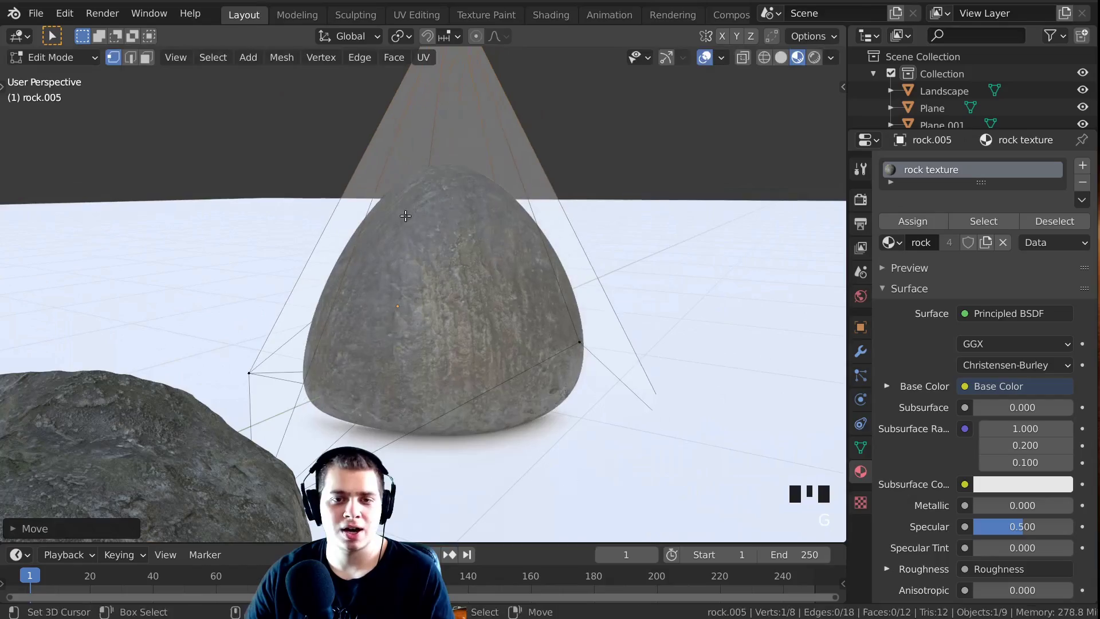
left_click(500, 211)
key("Tab")
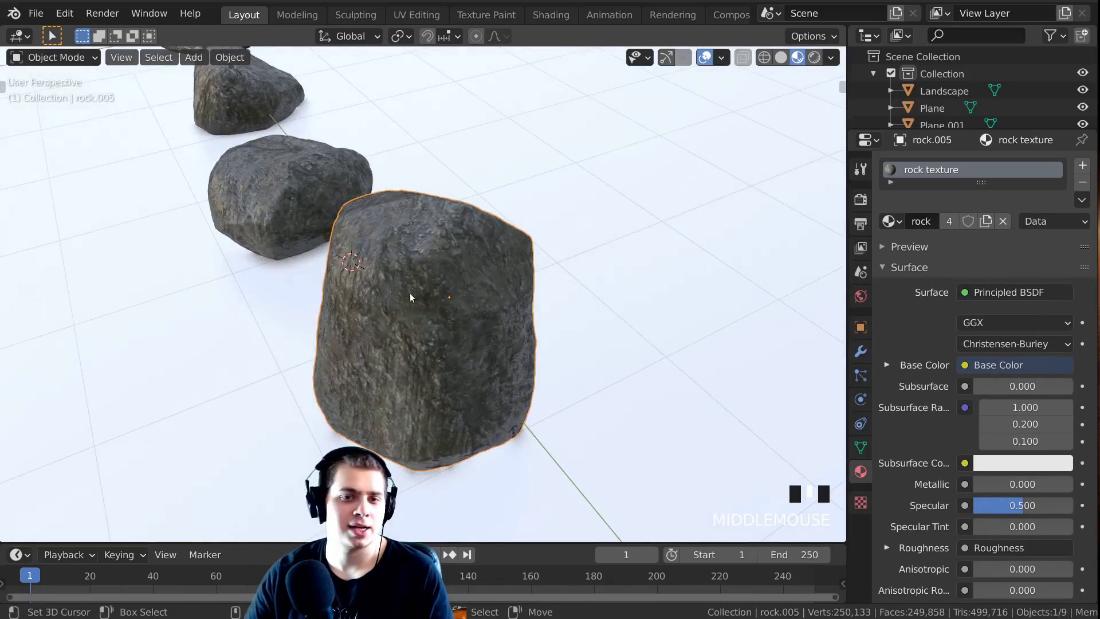
scroll(272, 240, "up", 3)
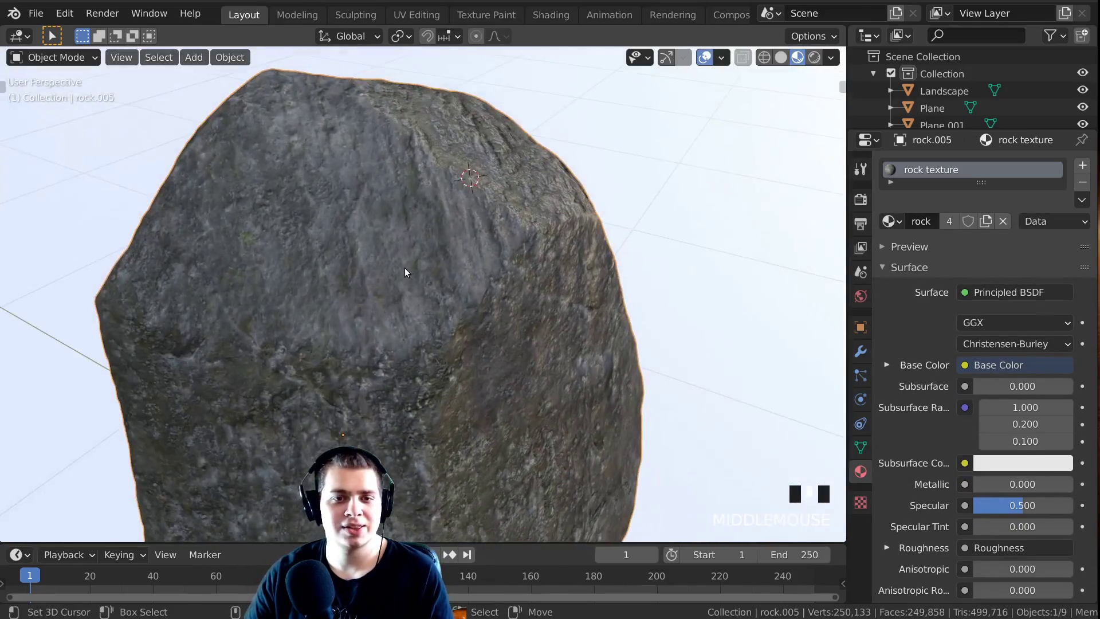